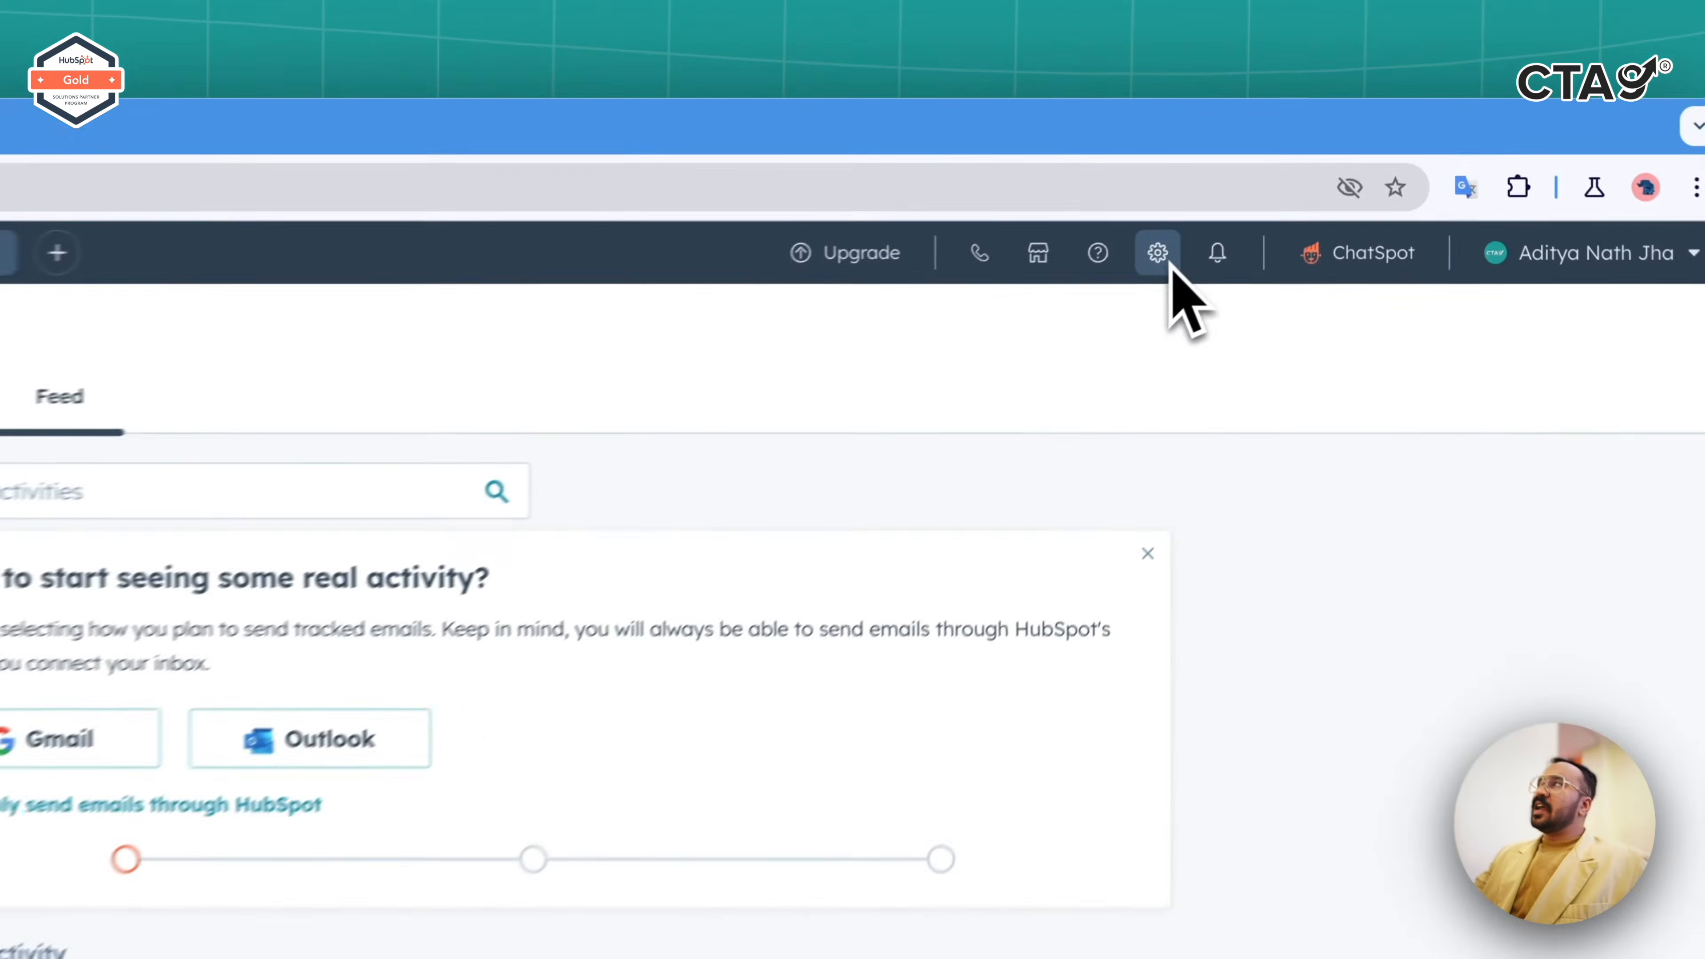
- Open the Themes page under Content in the account settings
left_click(1283, 181)
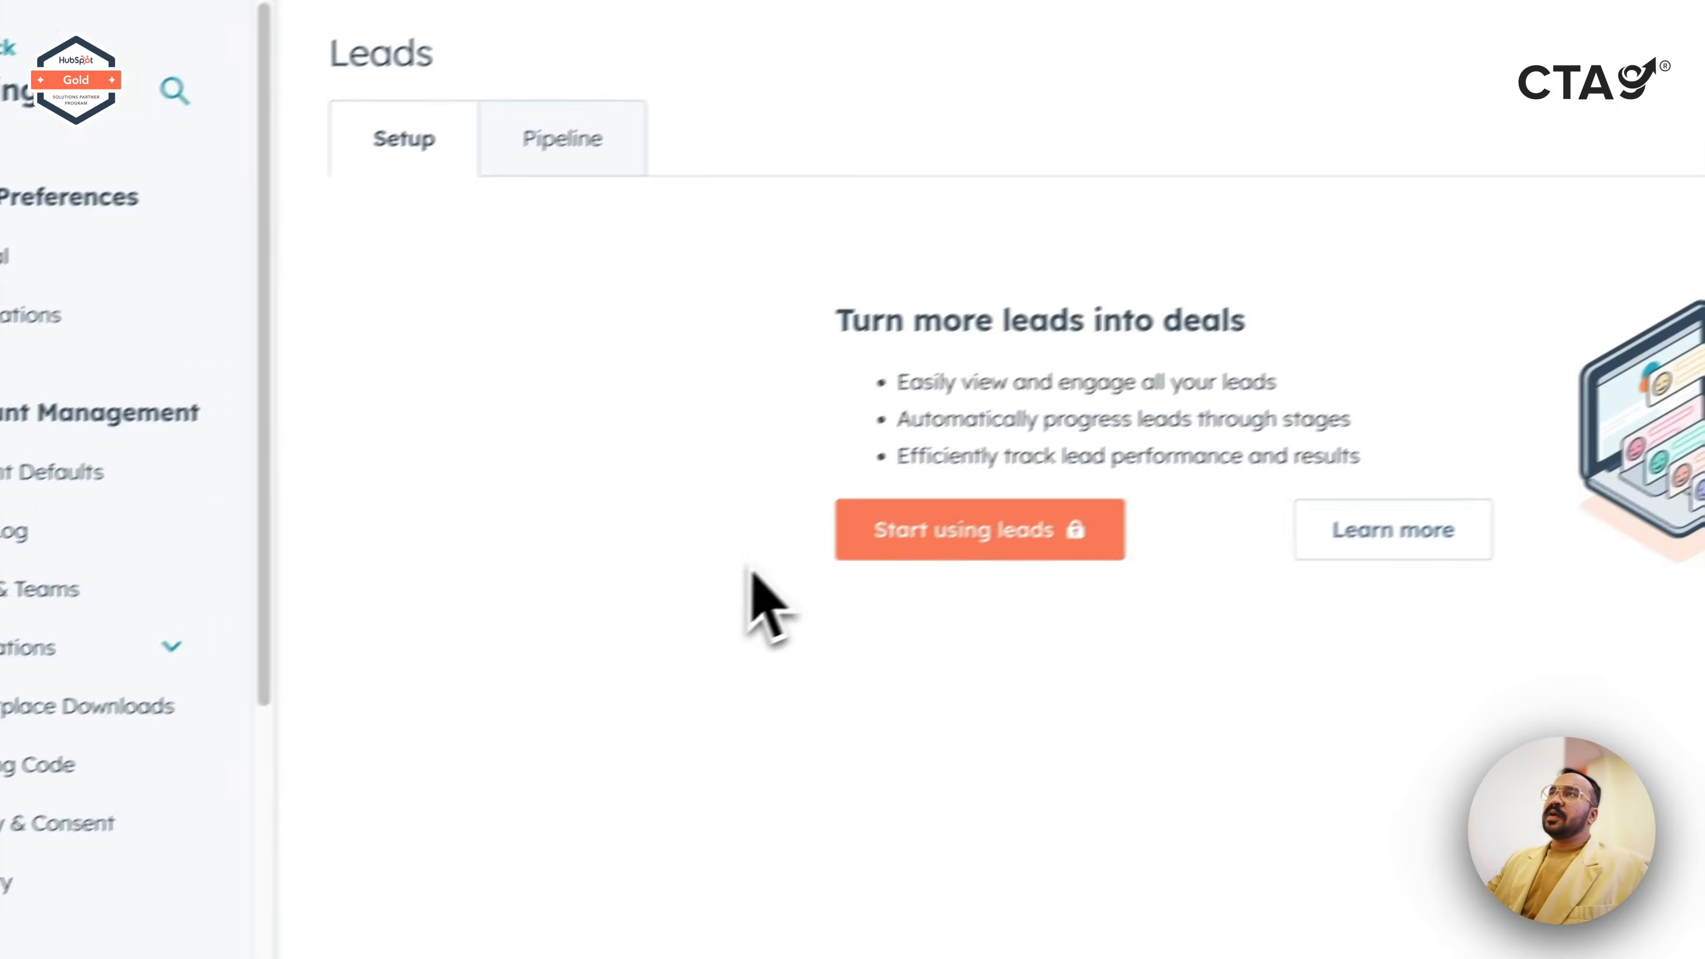
scroll(430, 614, "down", 10)
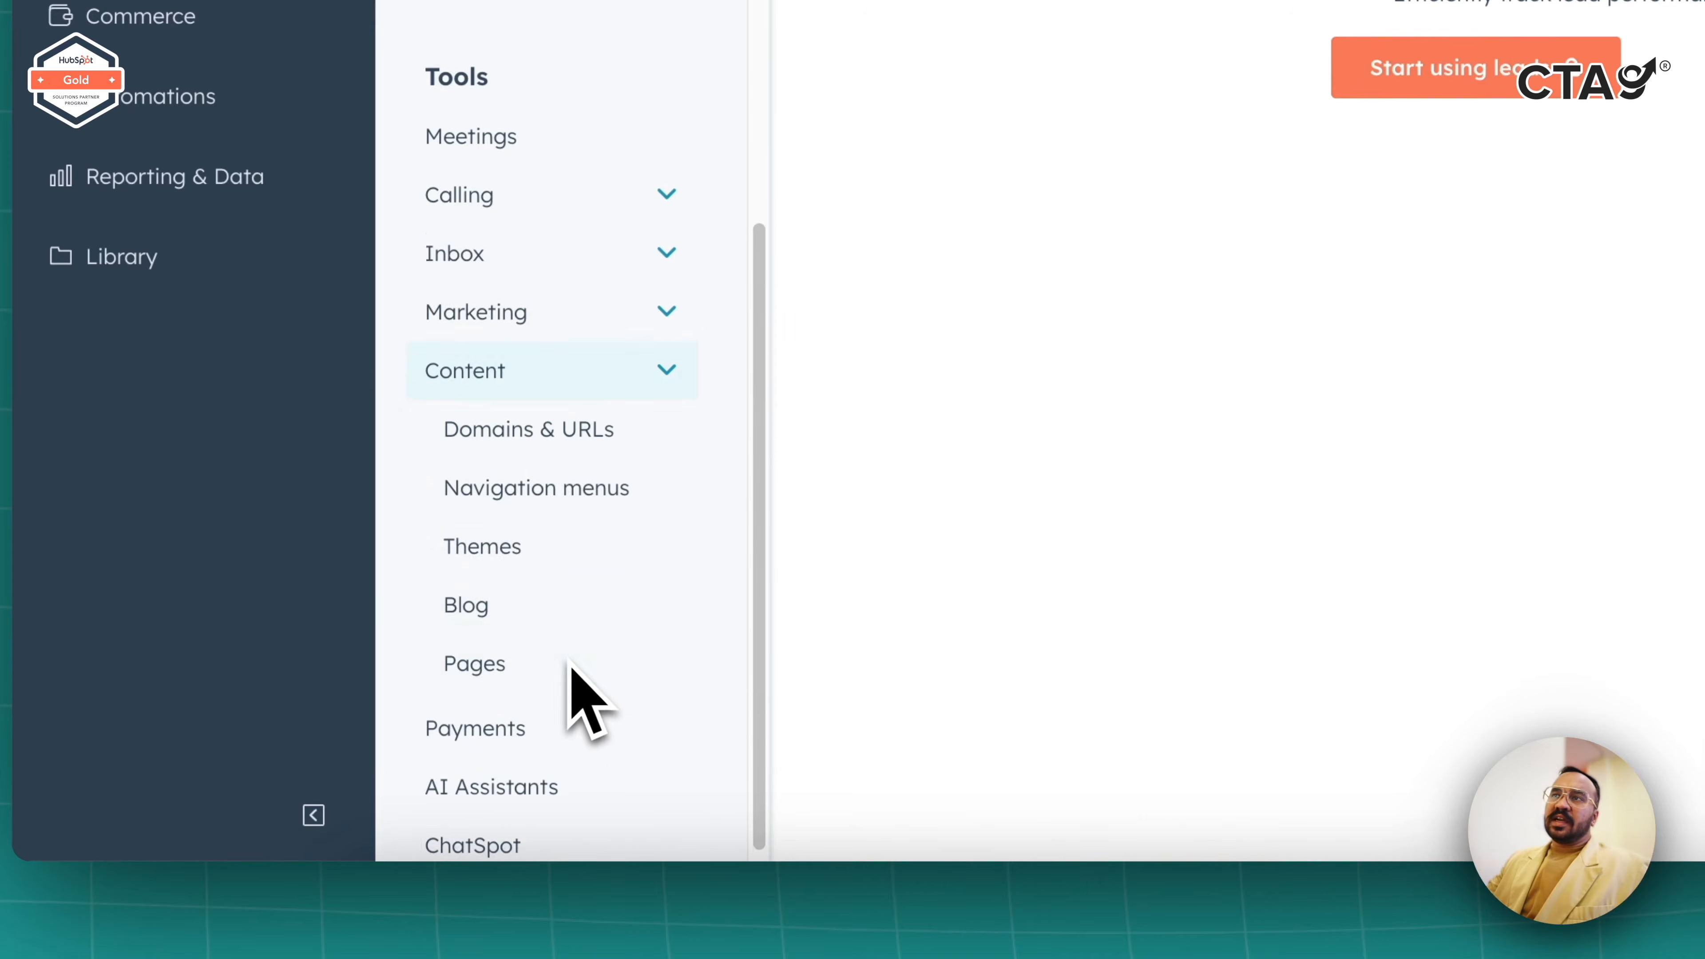
scroll(571, 665, "down", 1)
left_click(489, 537)
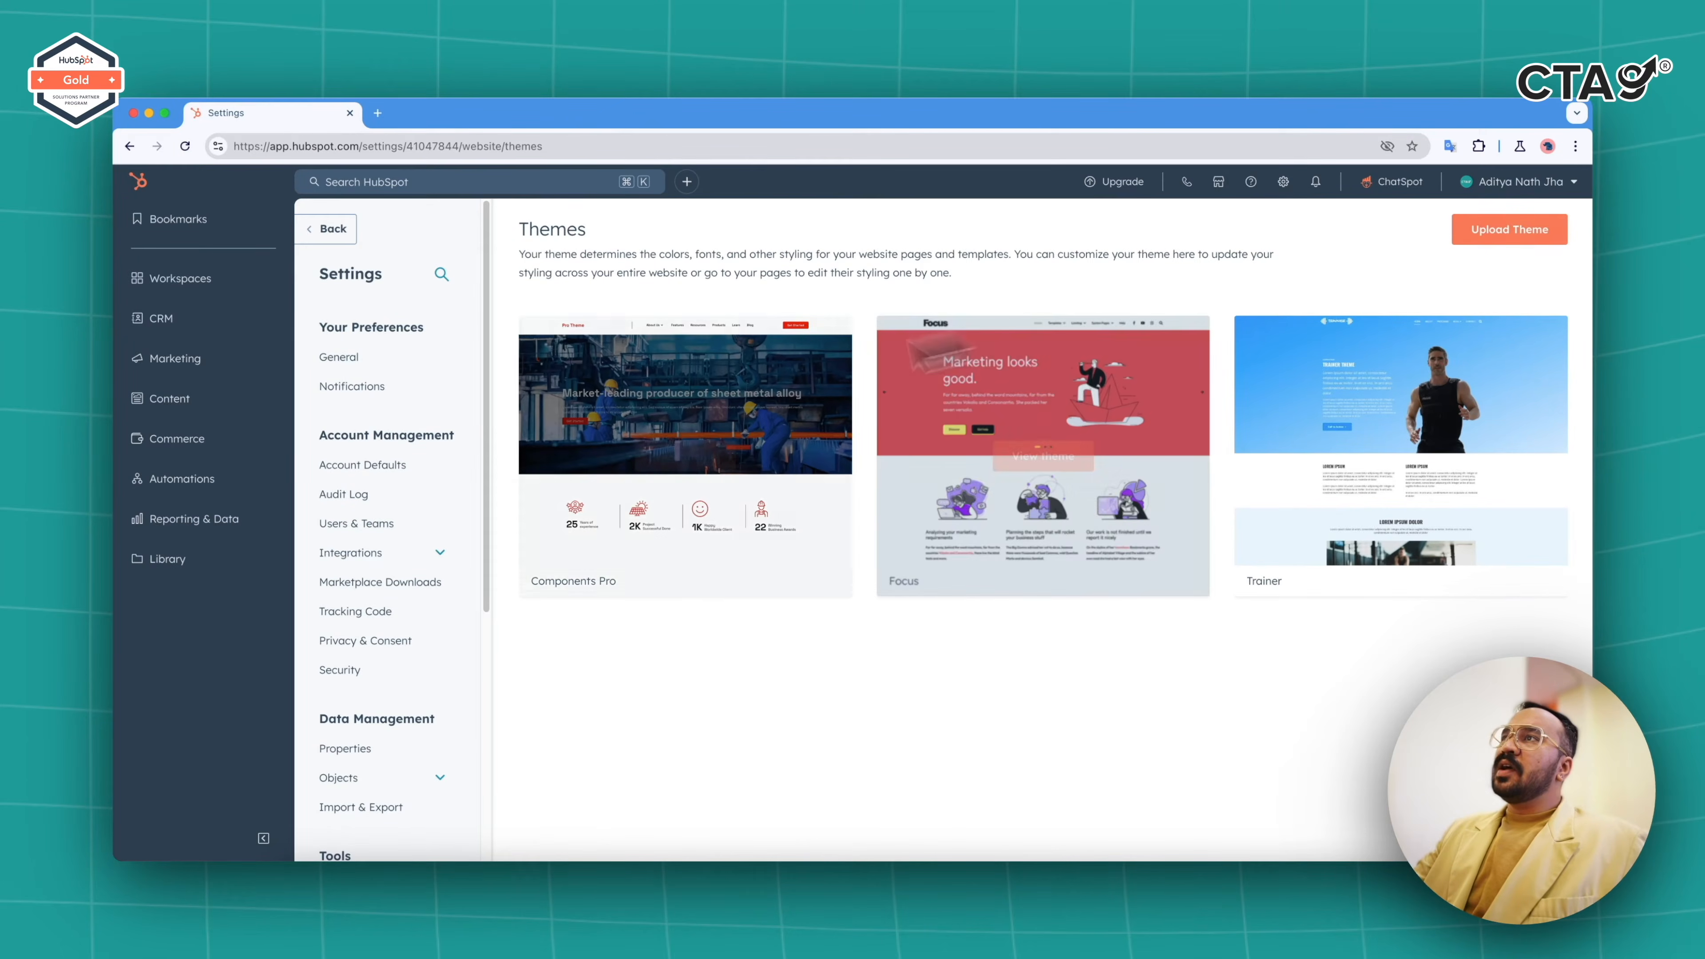
- Open the Components Pro theme in the theme editor and look through its homepage preview
mouse_move(701, 430)
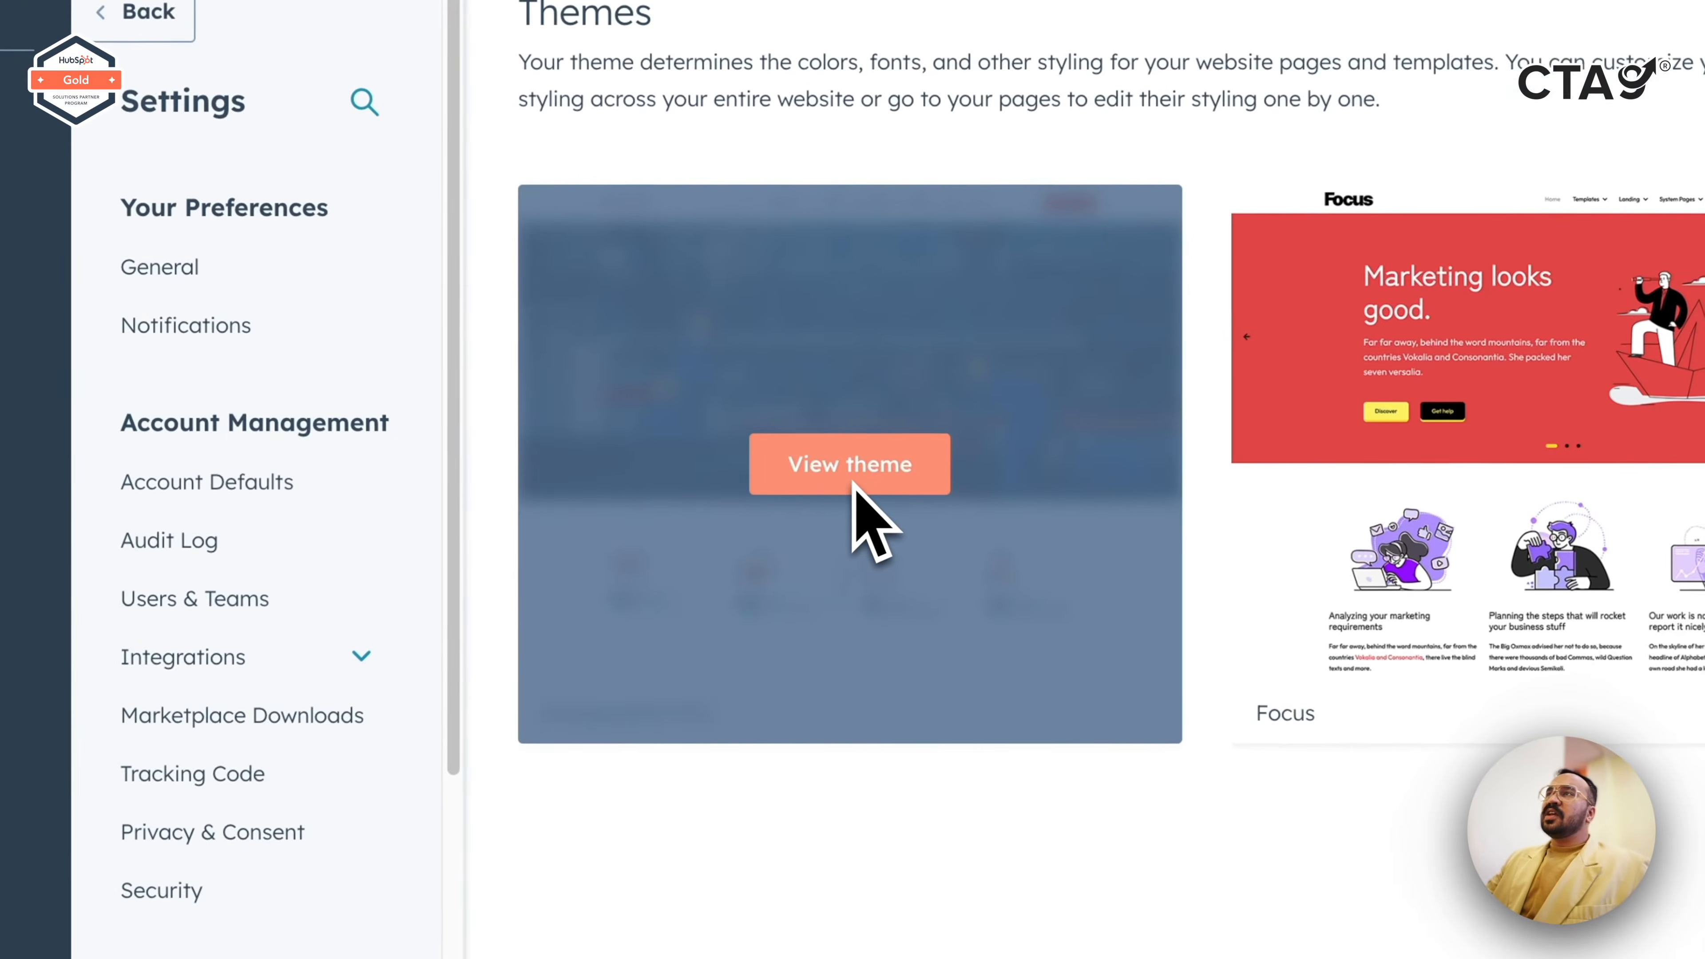
left_click(686, 461)
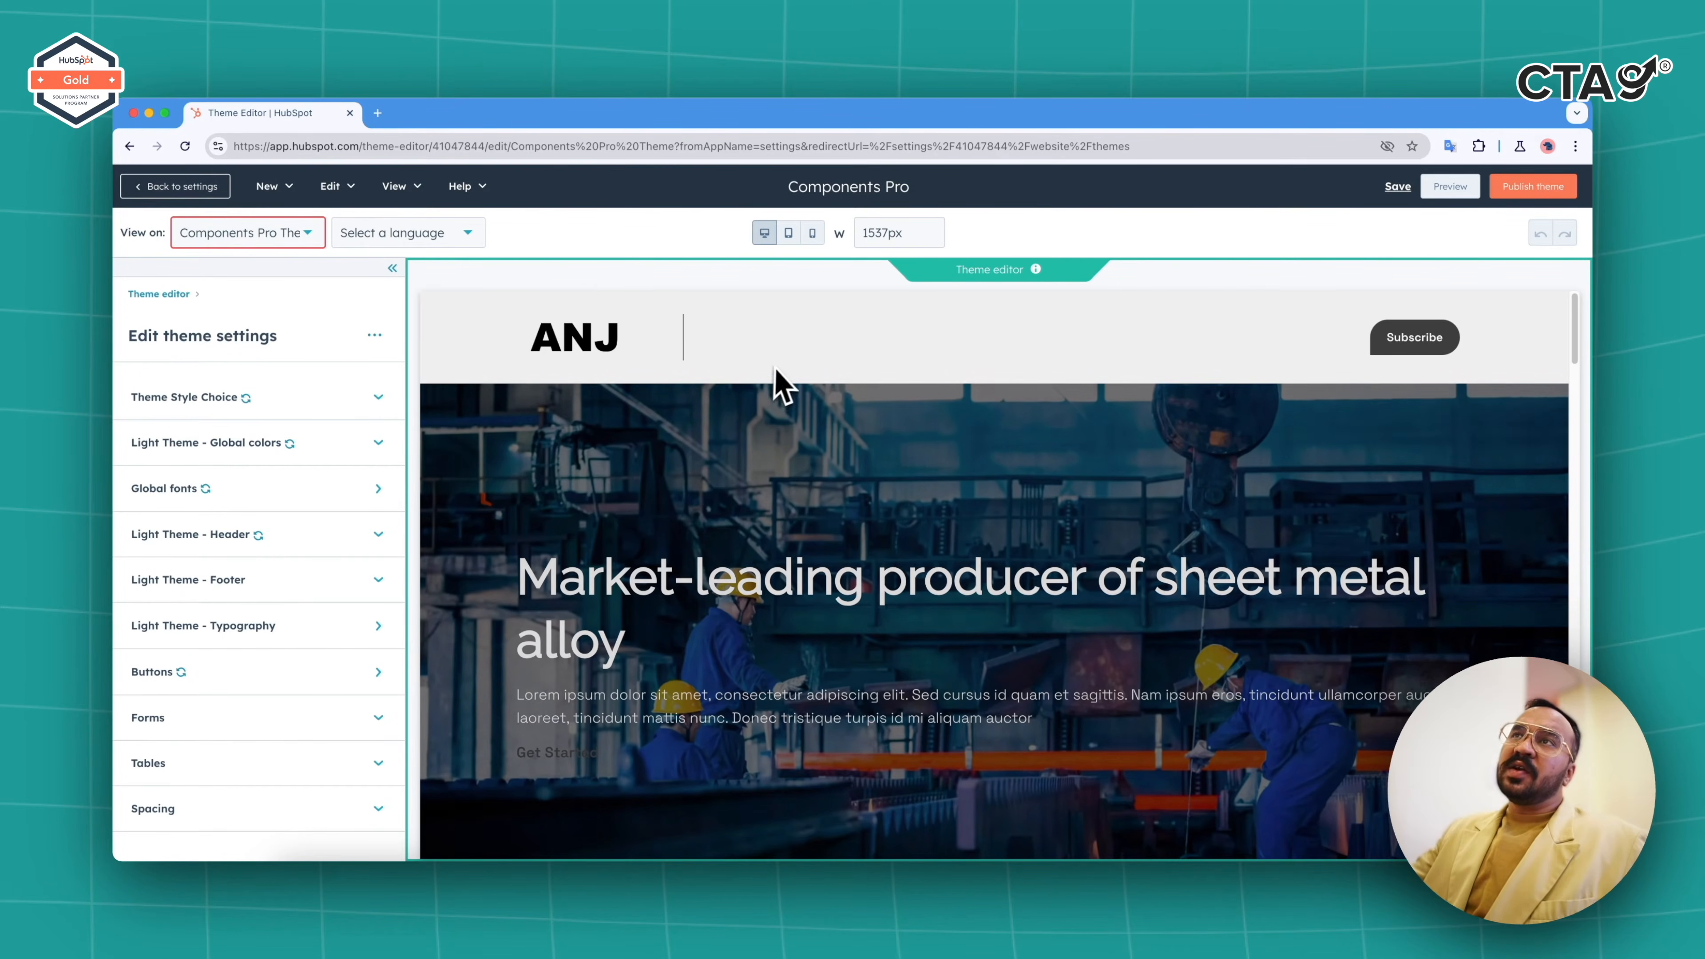
scroll(755, 487, "down", 5)
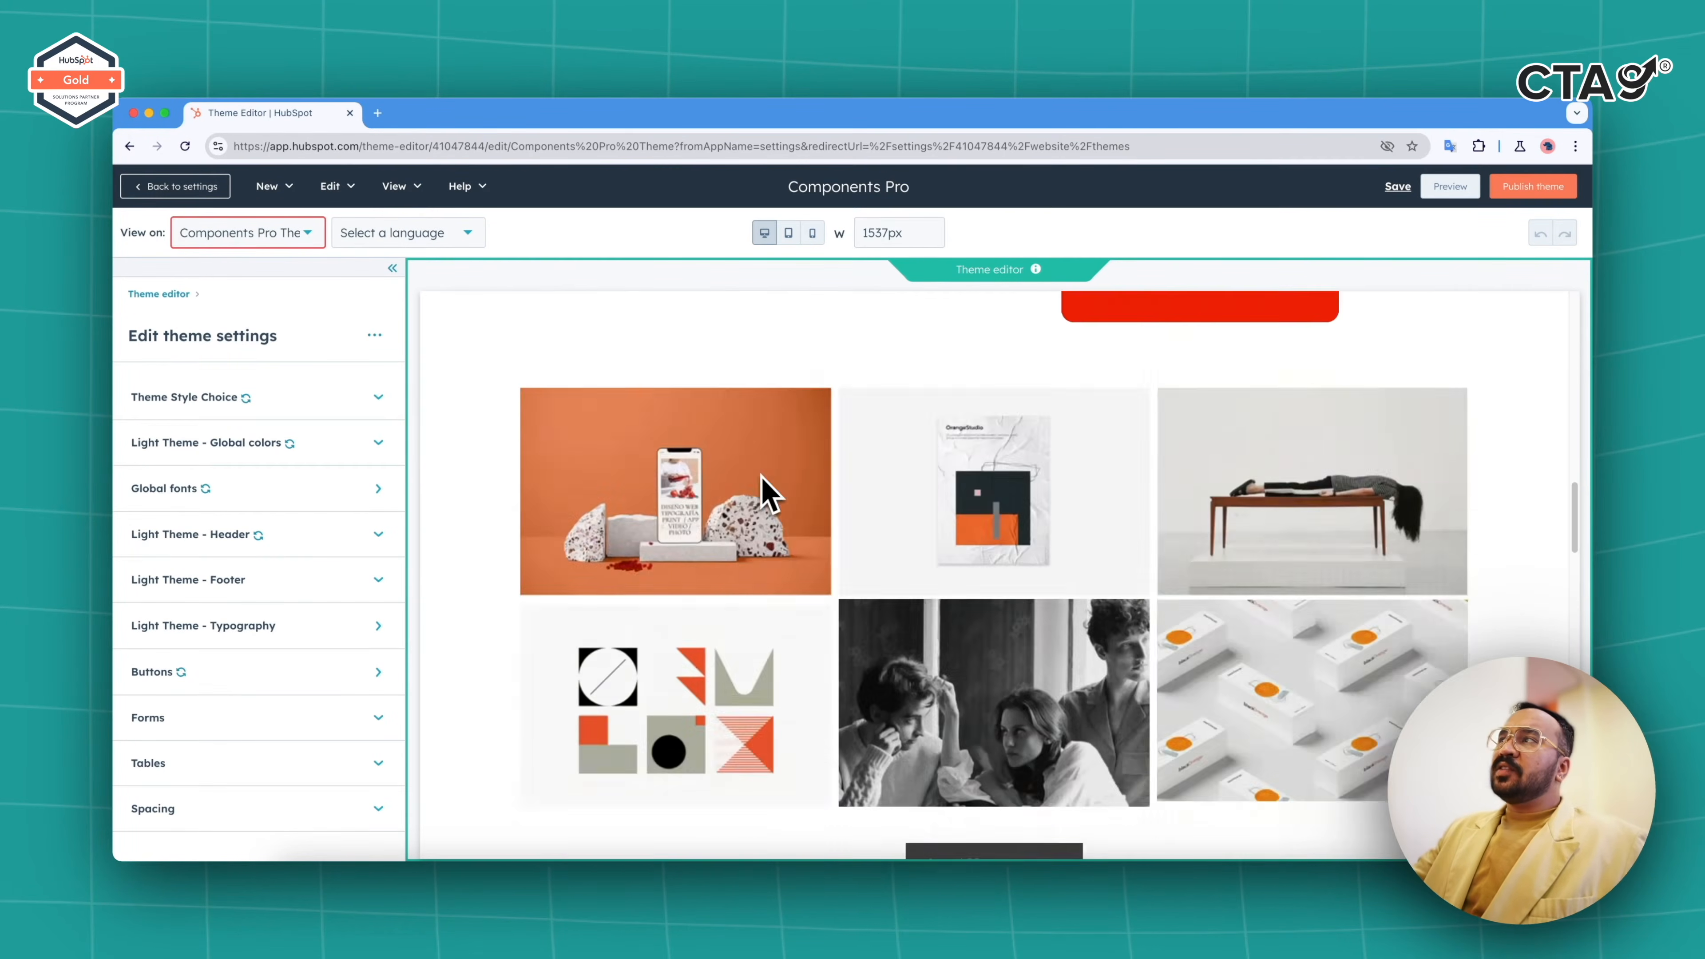
scroll(765, 484, "down", 8)
scroll(773, 473, "up", 6)
scroll(772, 474, "up", 5)
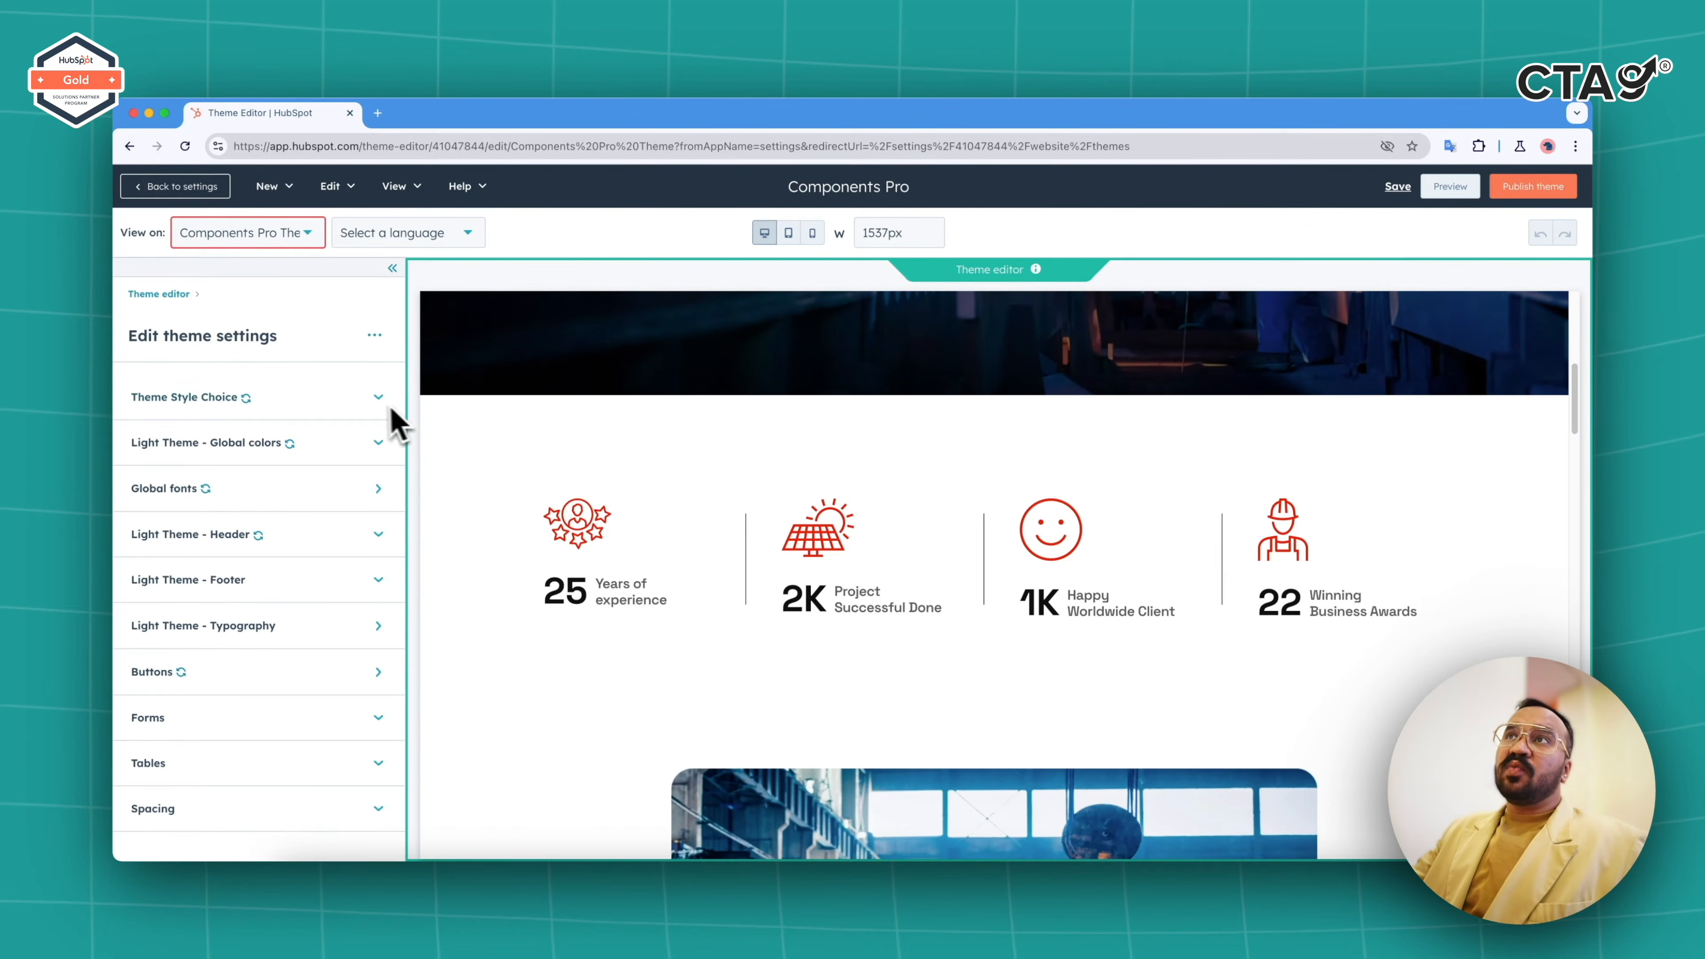
- Set the Theme Choice to Dark Theme and reload the theme editor
left_click(364, 403)
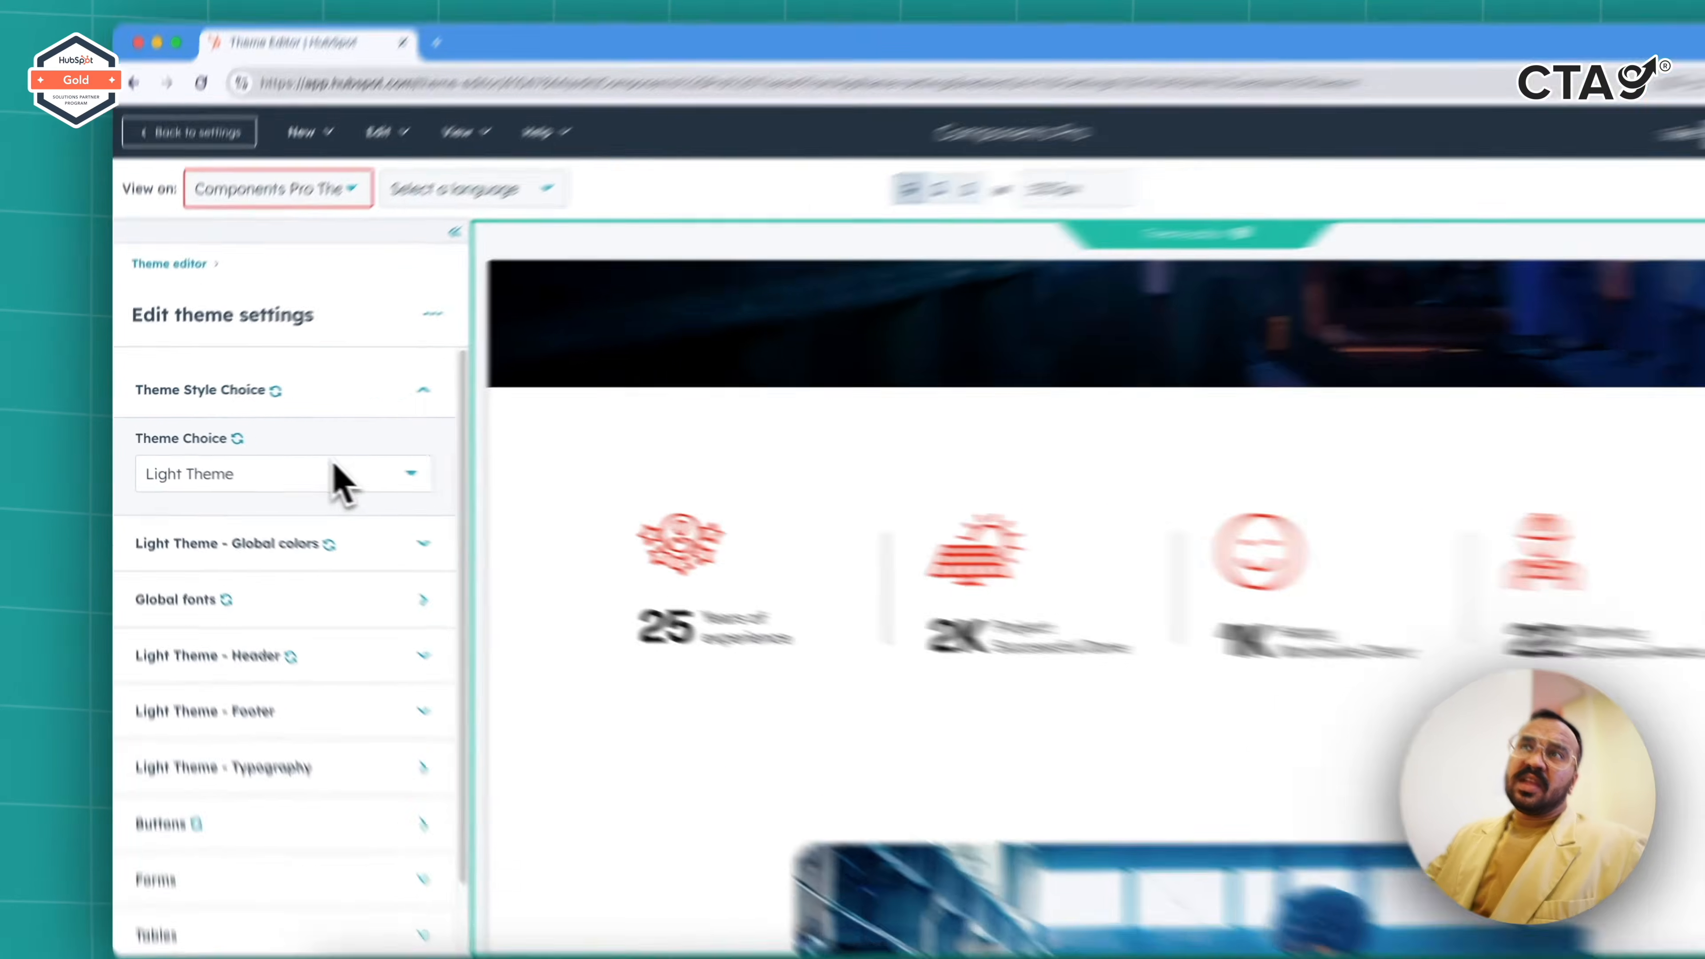
left_click(285, 463)
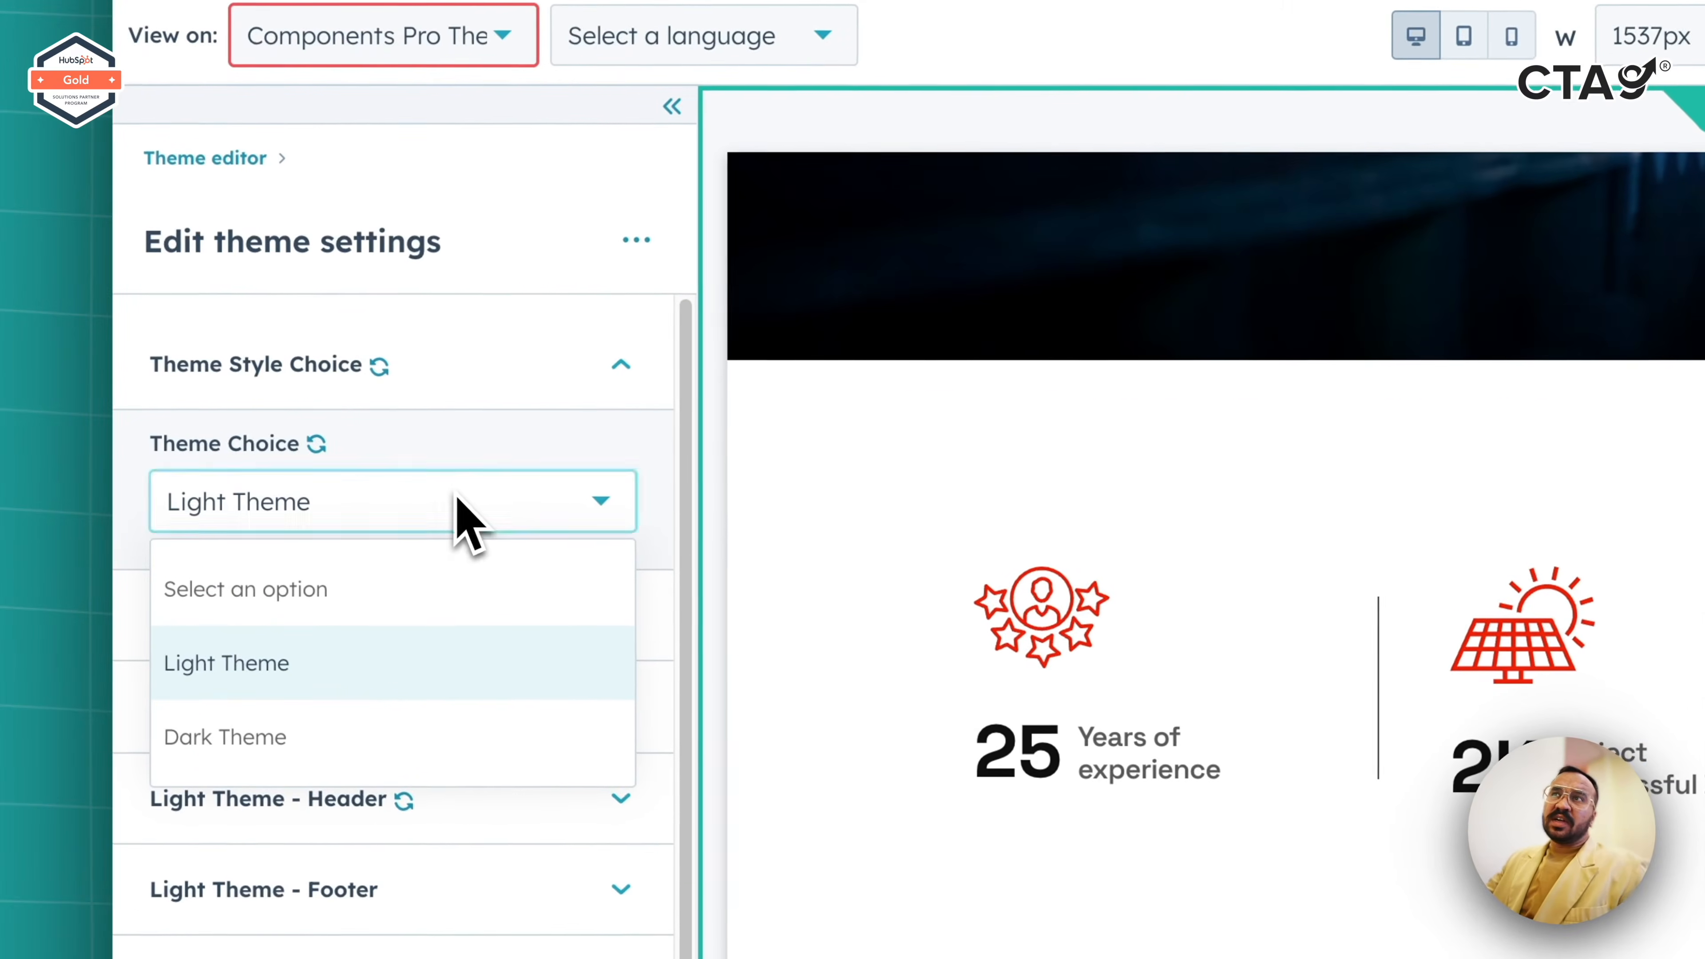
left_click(442, 497)
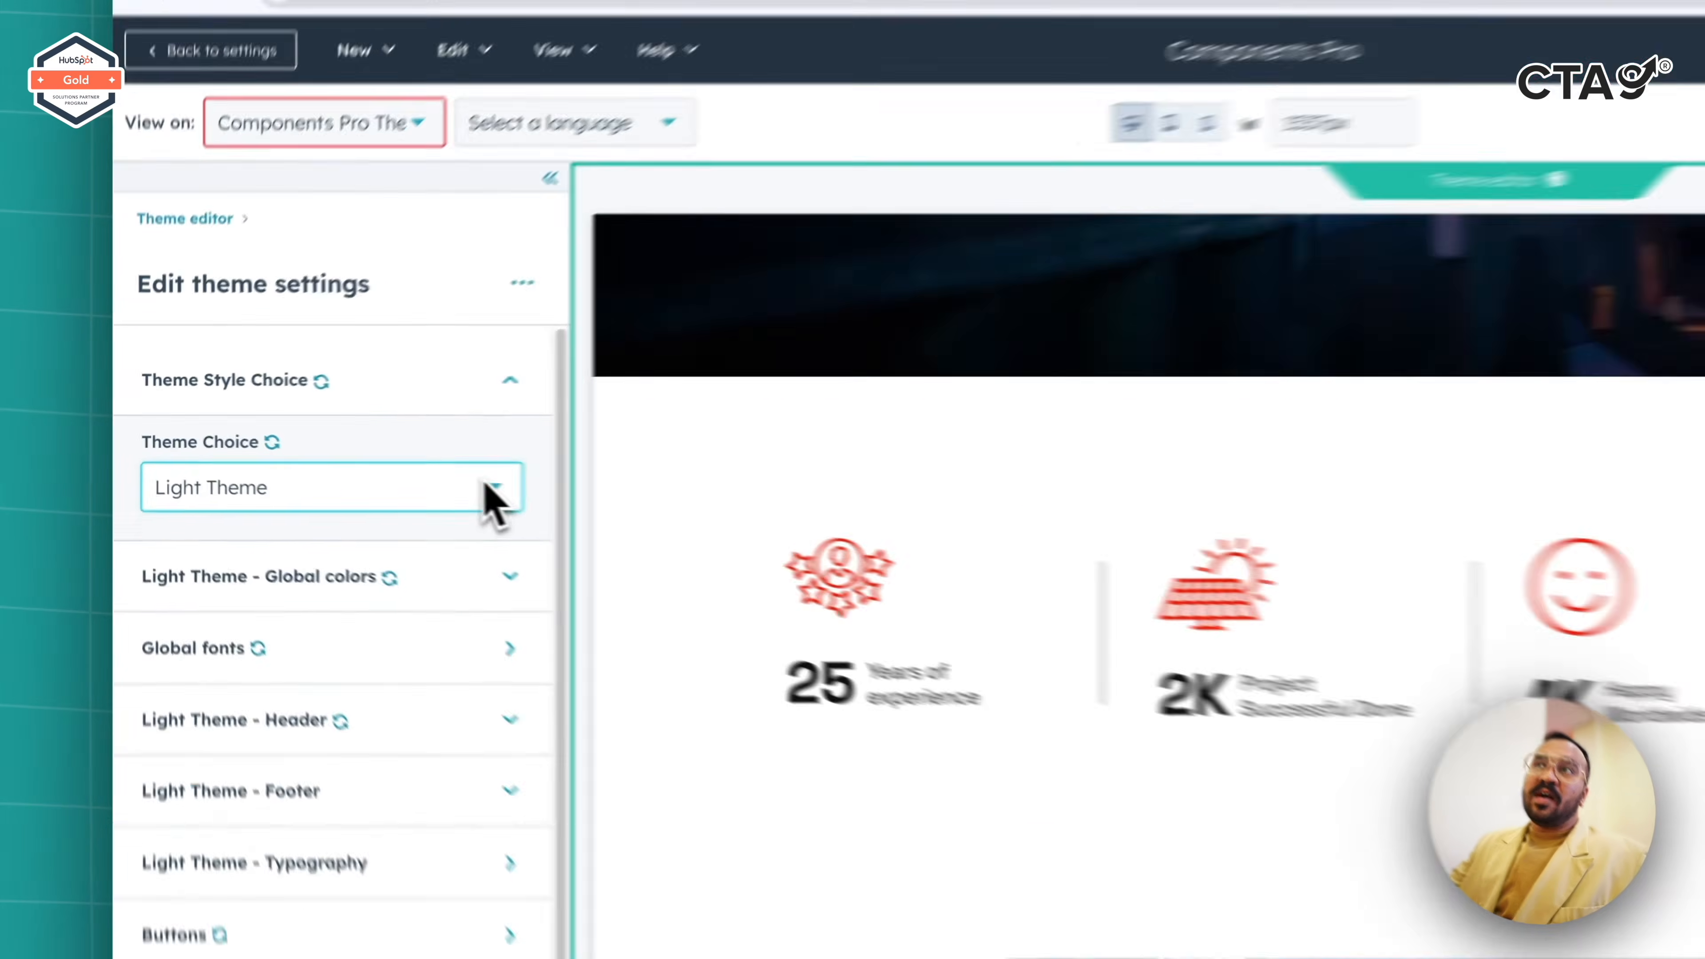
left_click(353, 467)
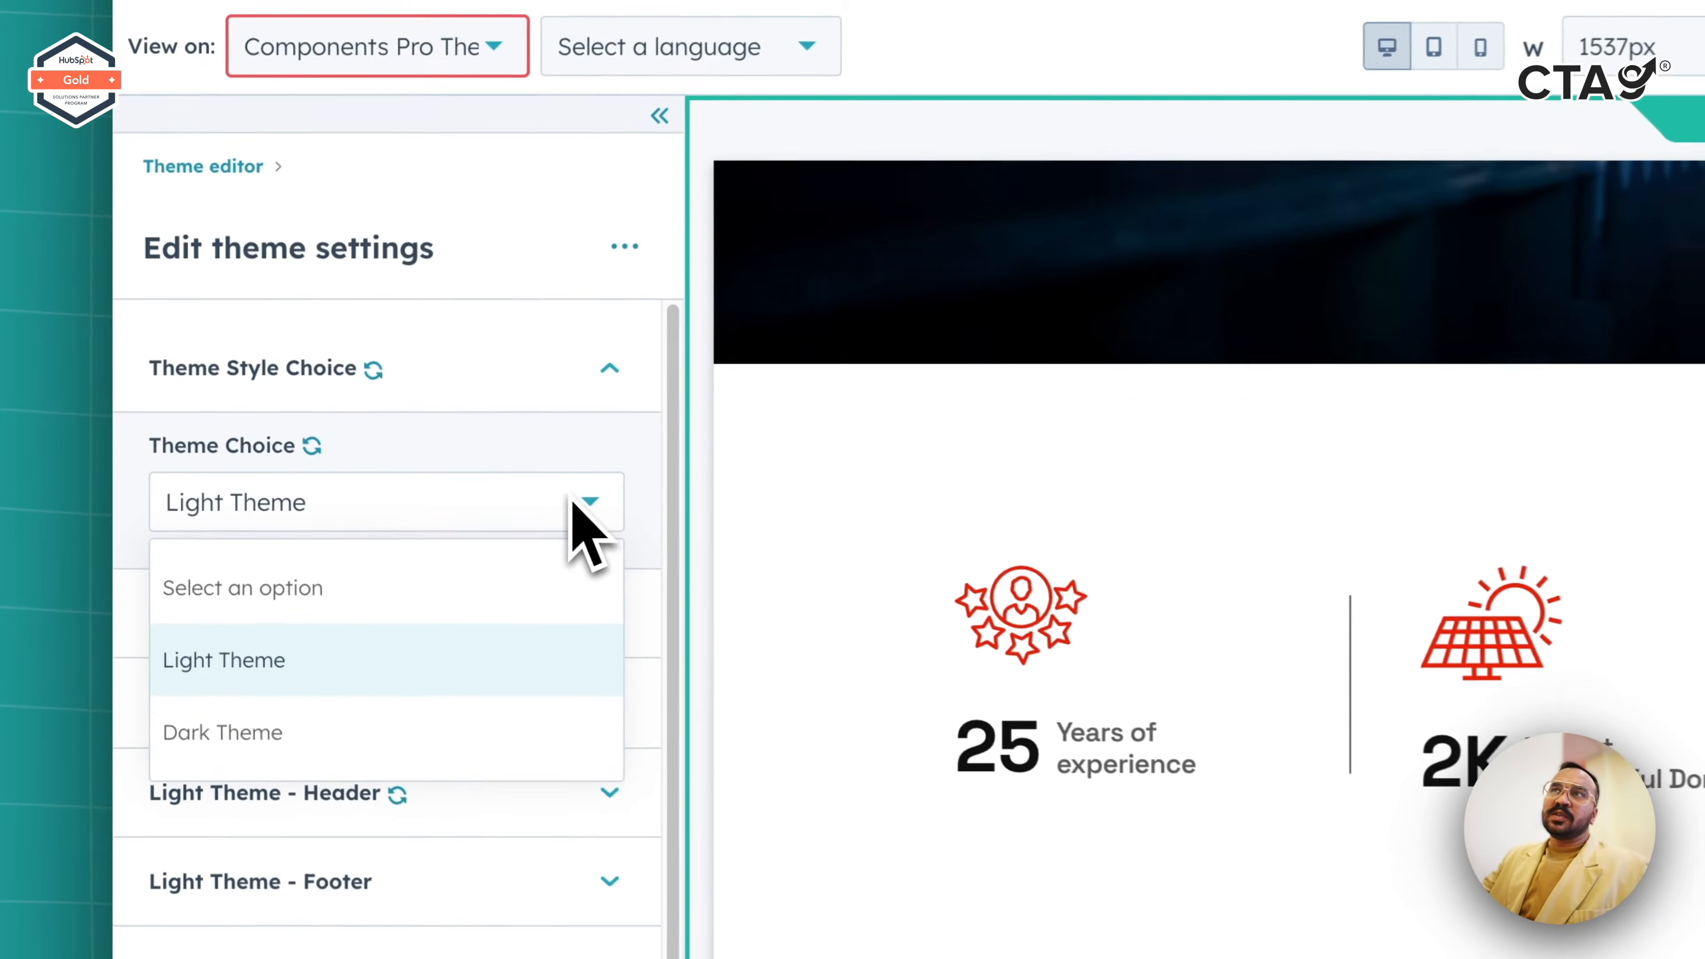
left_click(419, 762)
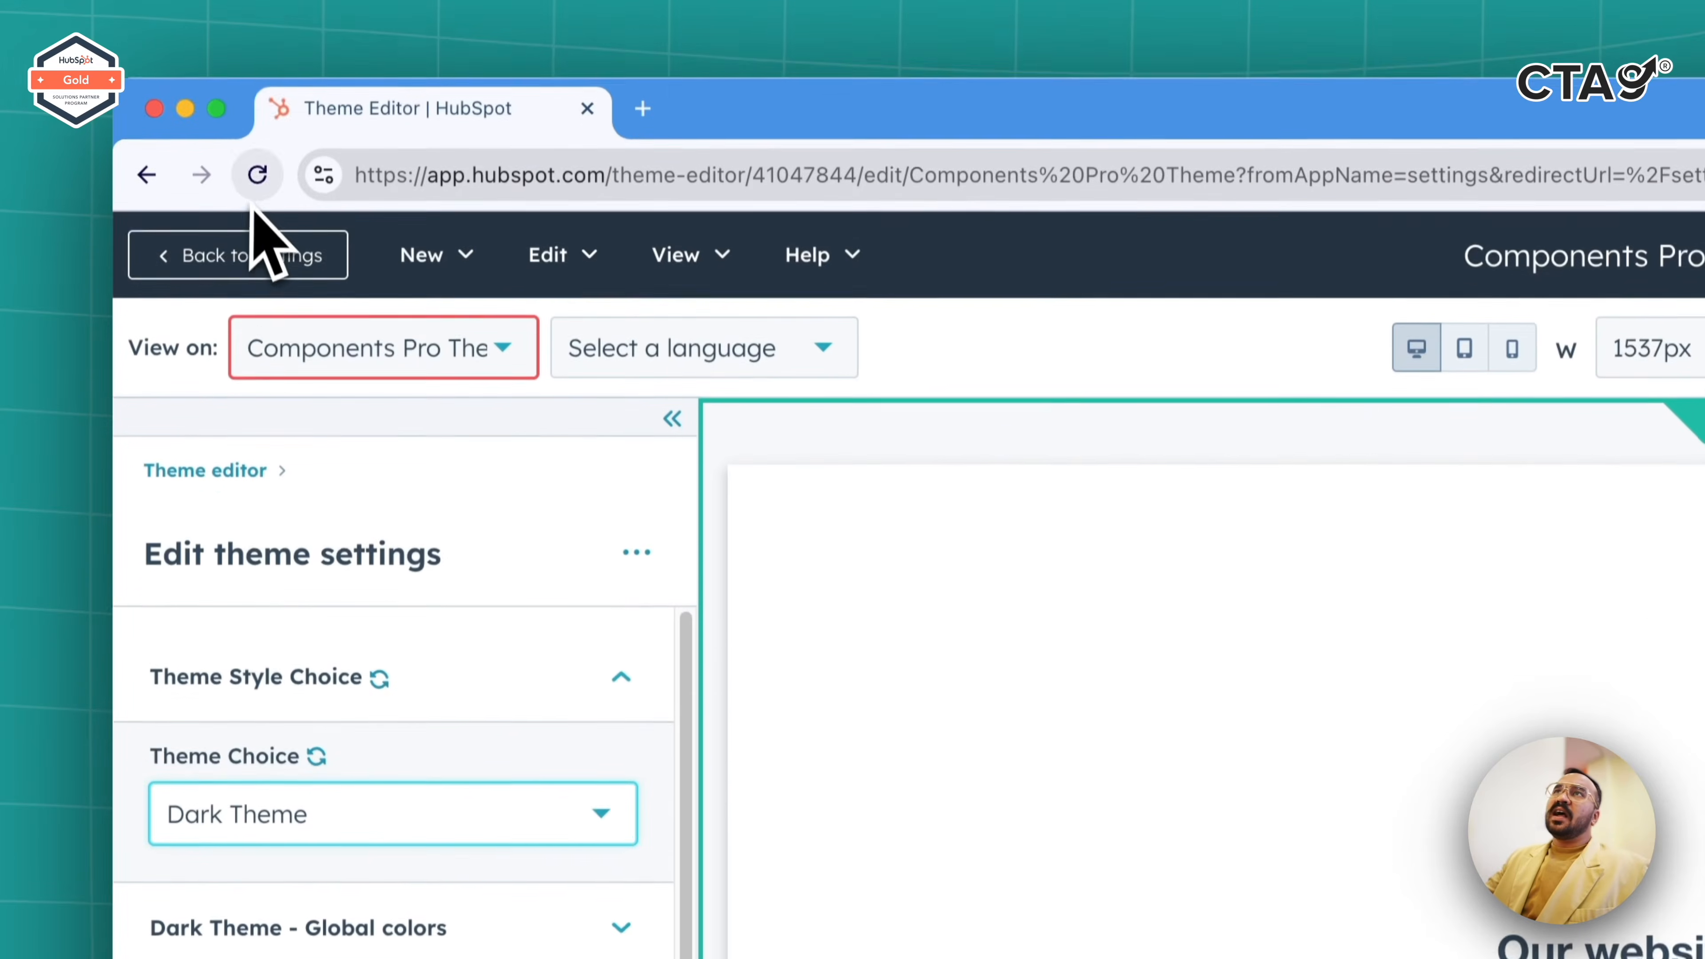
left_click(257, 10)
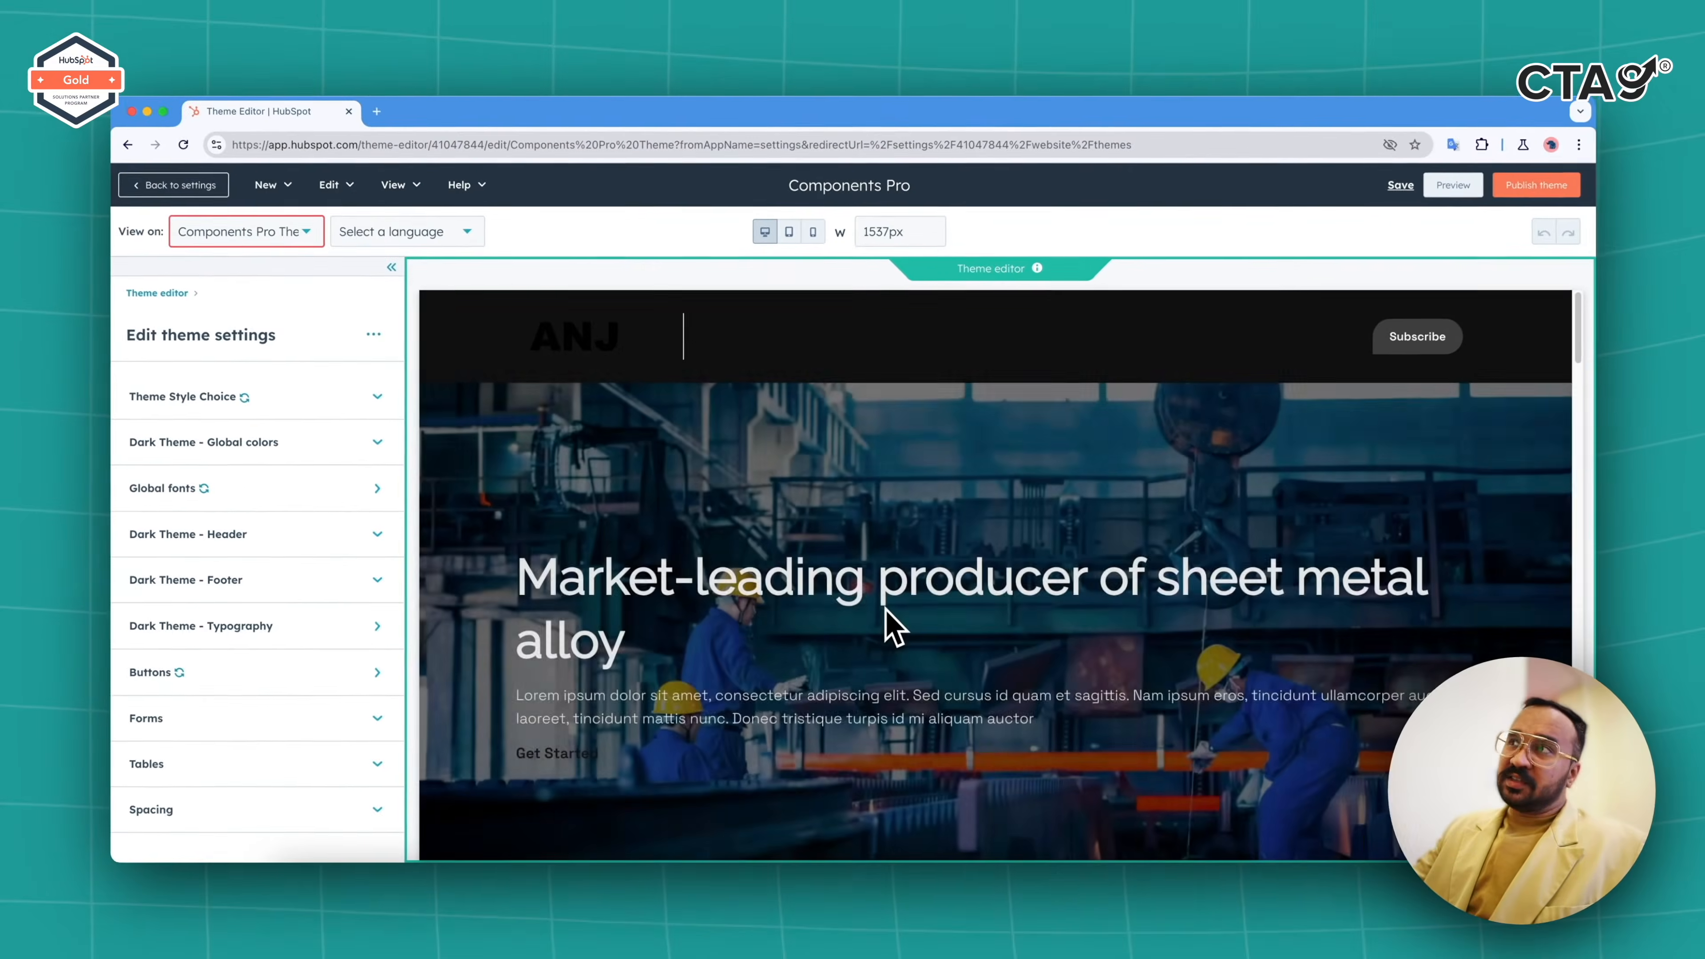
- Look over the dark version of the homepage preview and set the Theme Choice back to Light Theme
scroll(1007, 571, "down", 3)
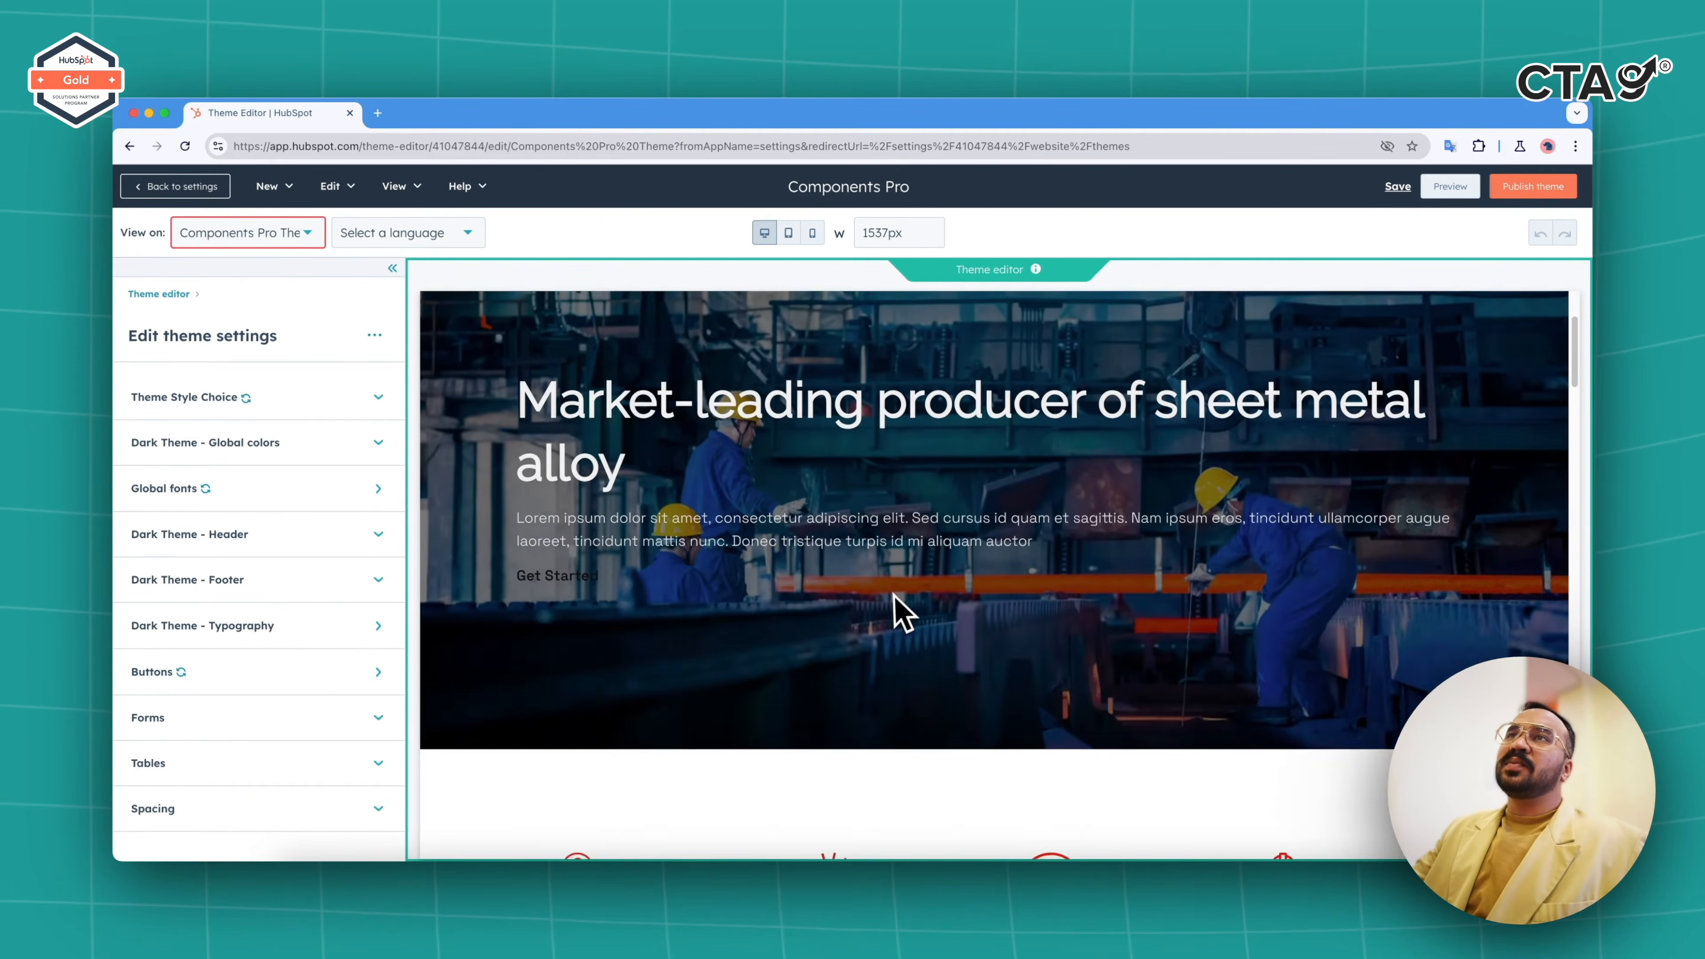
scroll(902, 610, "up", 3)
scroll(1187, 518, "down", 10)
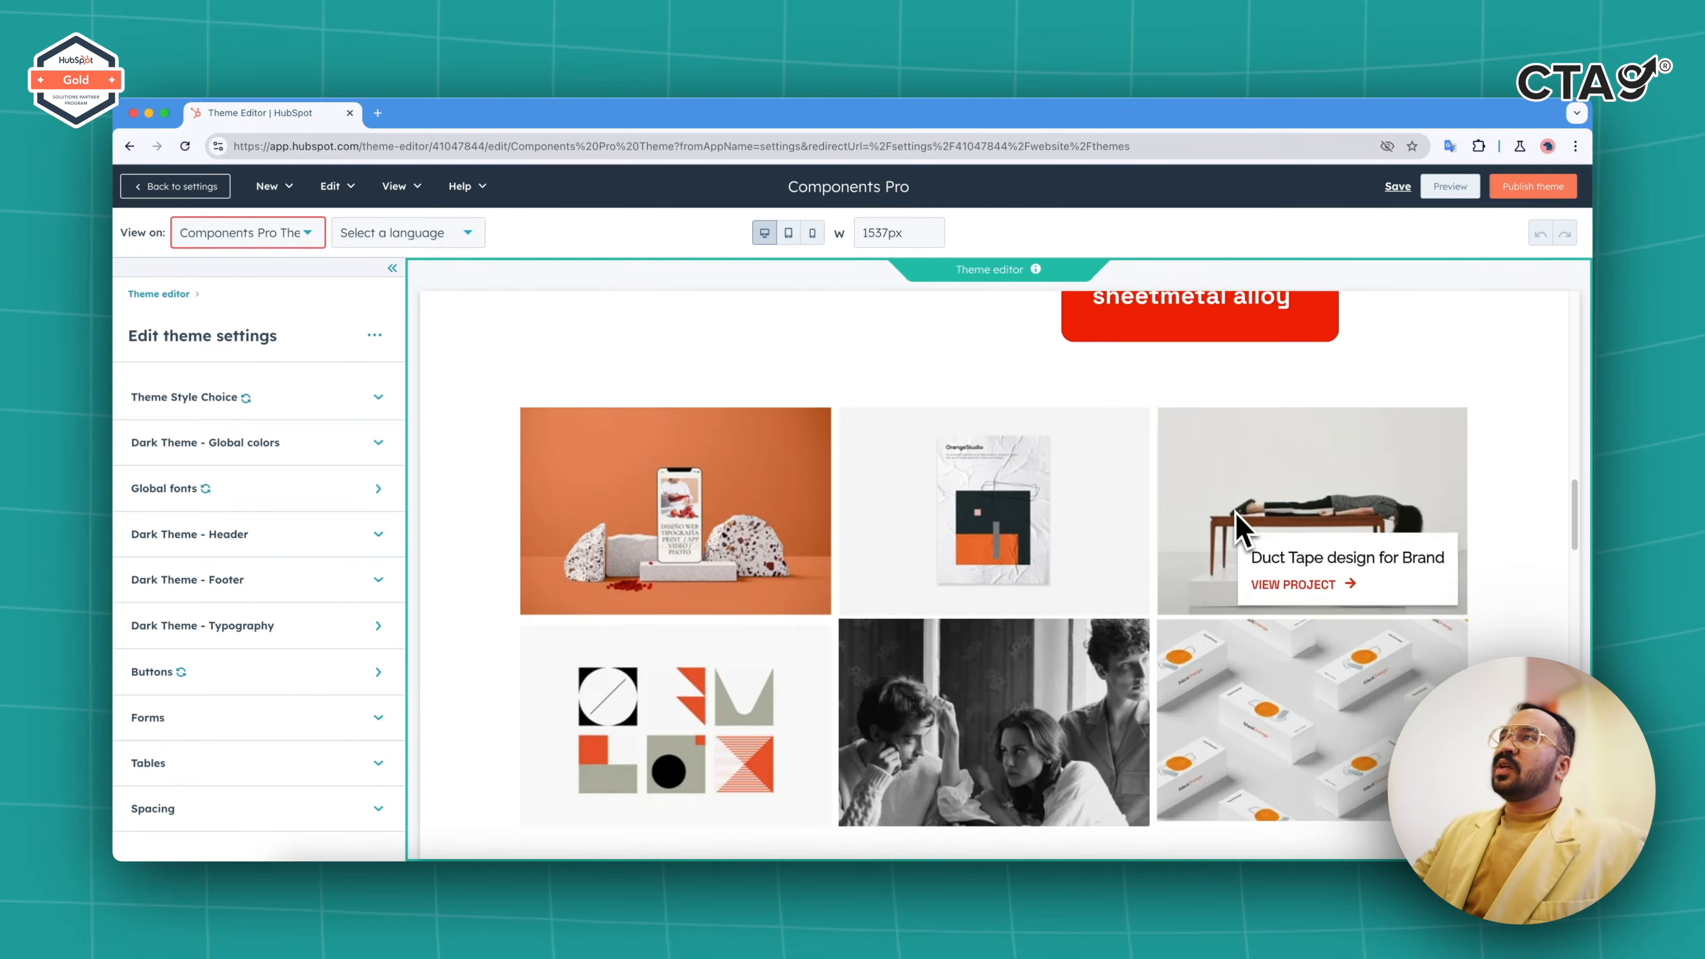
scroll(1237, 531, "up", 6)
scroll(713, 349, "up", 5)
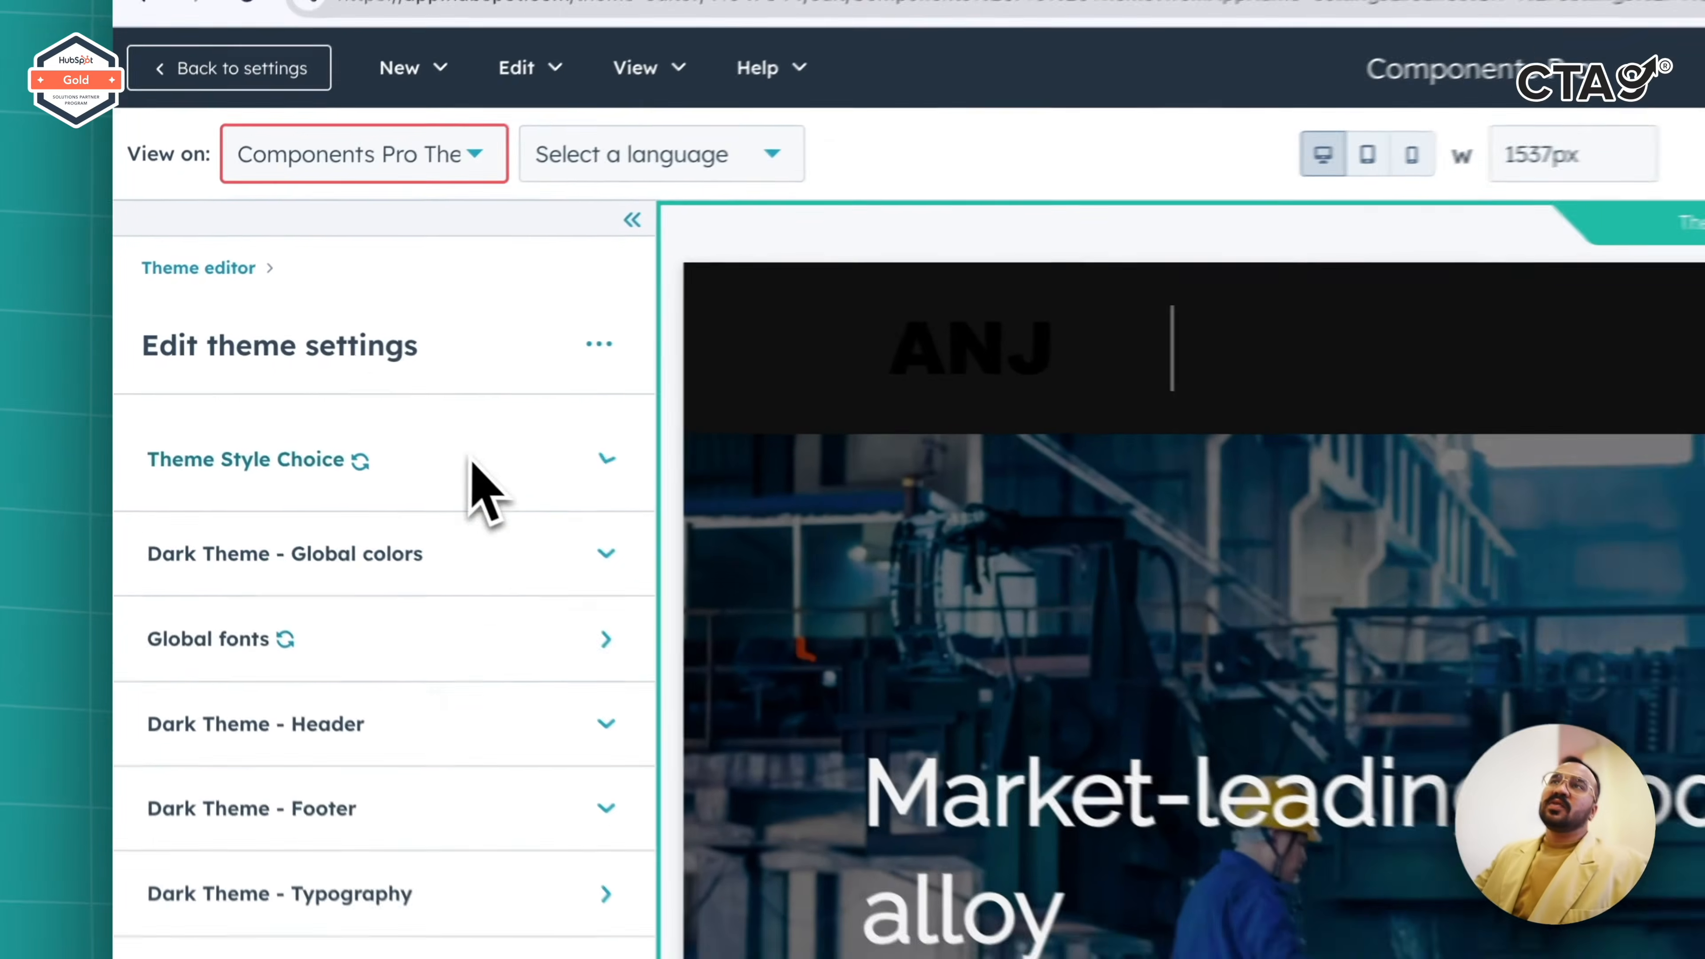
left_click(309, 398)
left_click(223, 474)
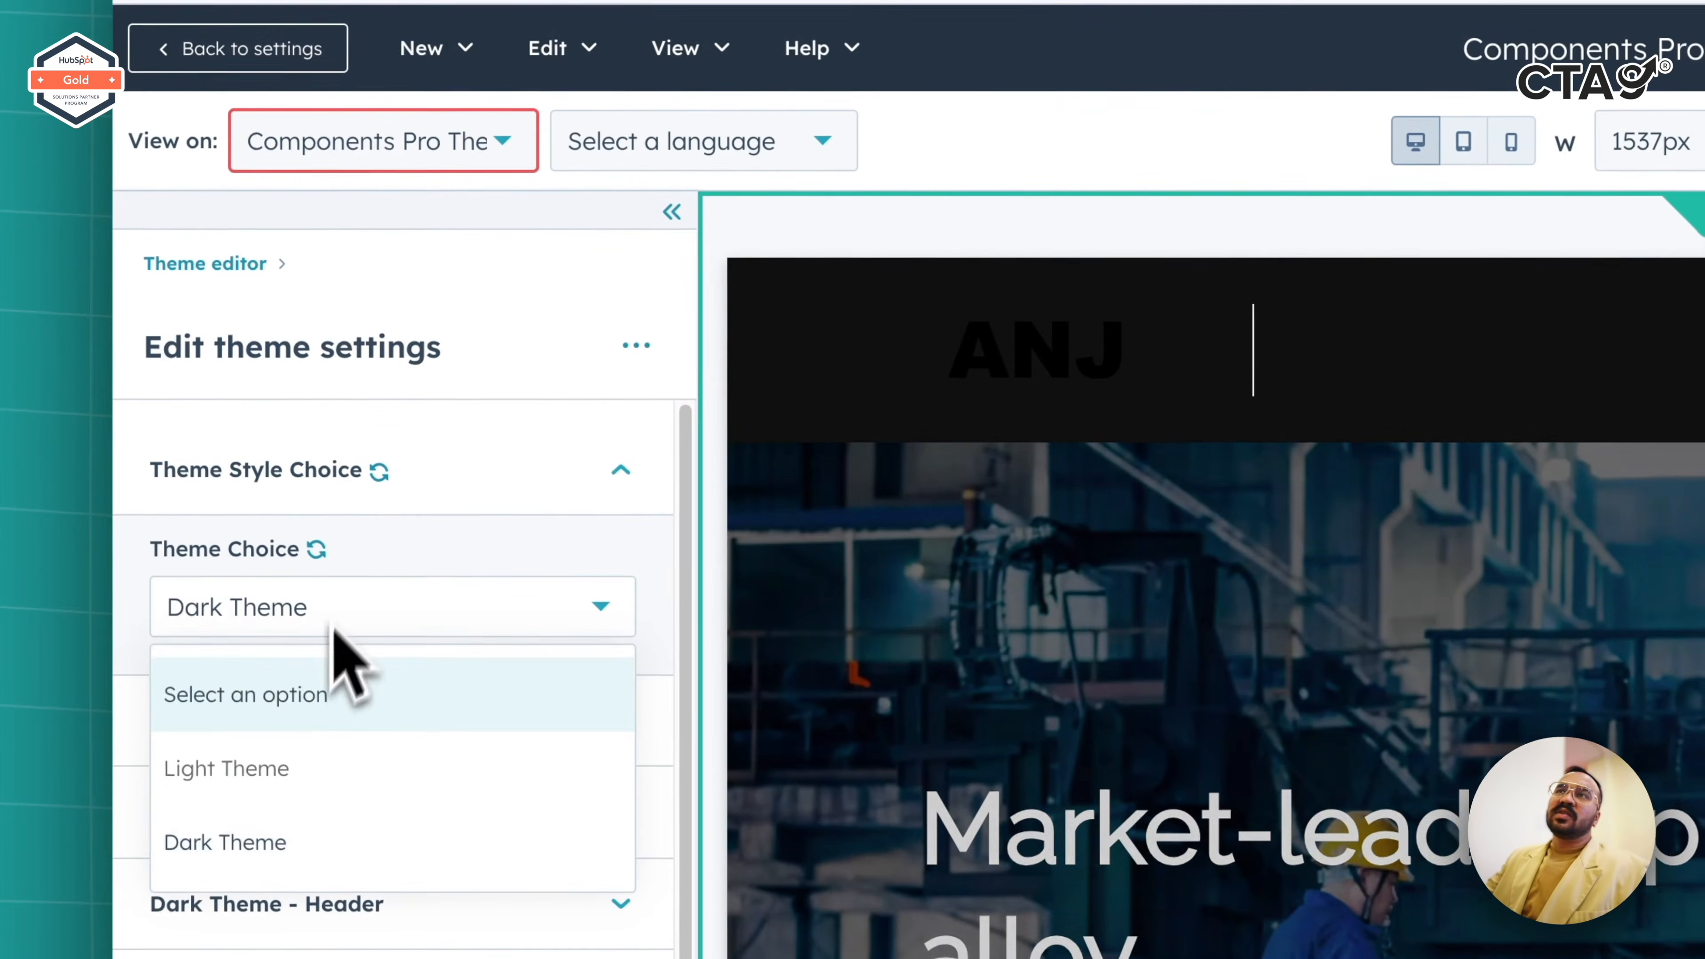
left_click(291, 759)
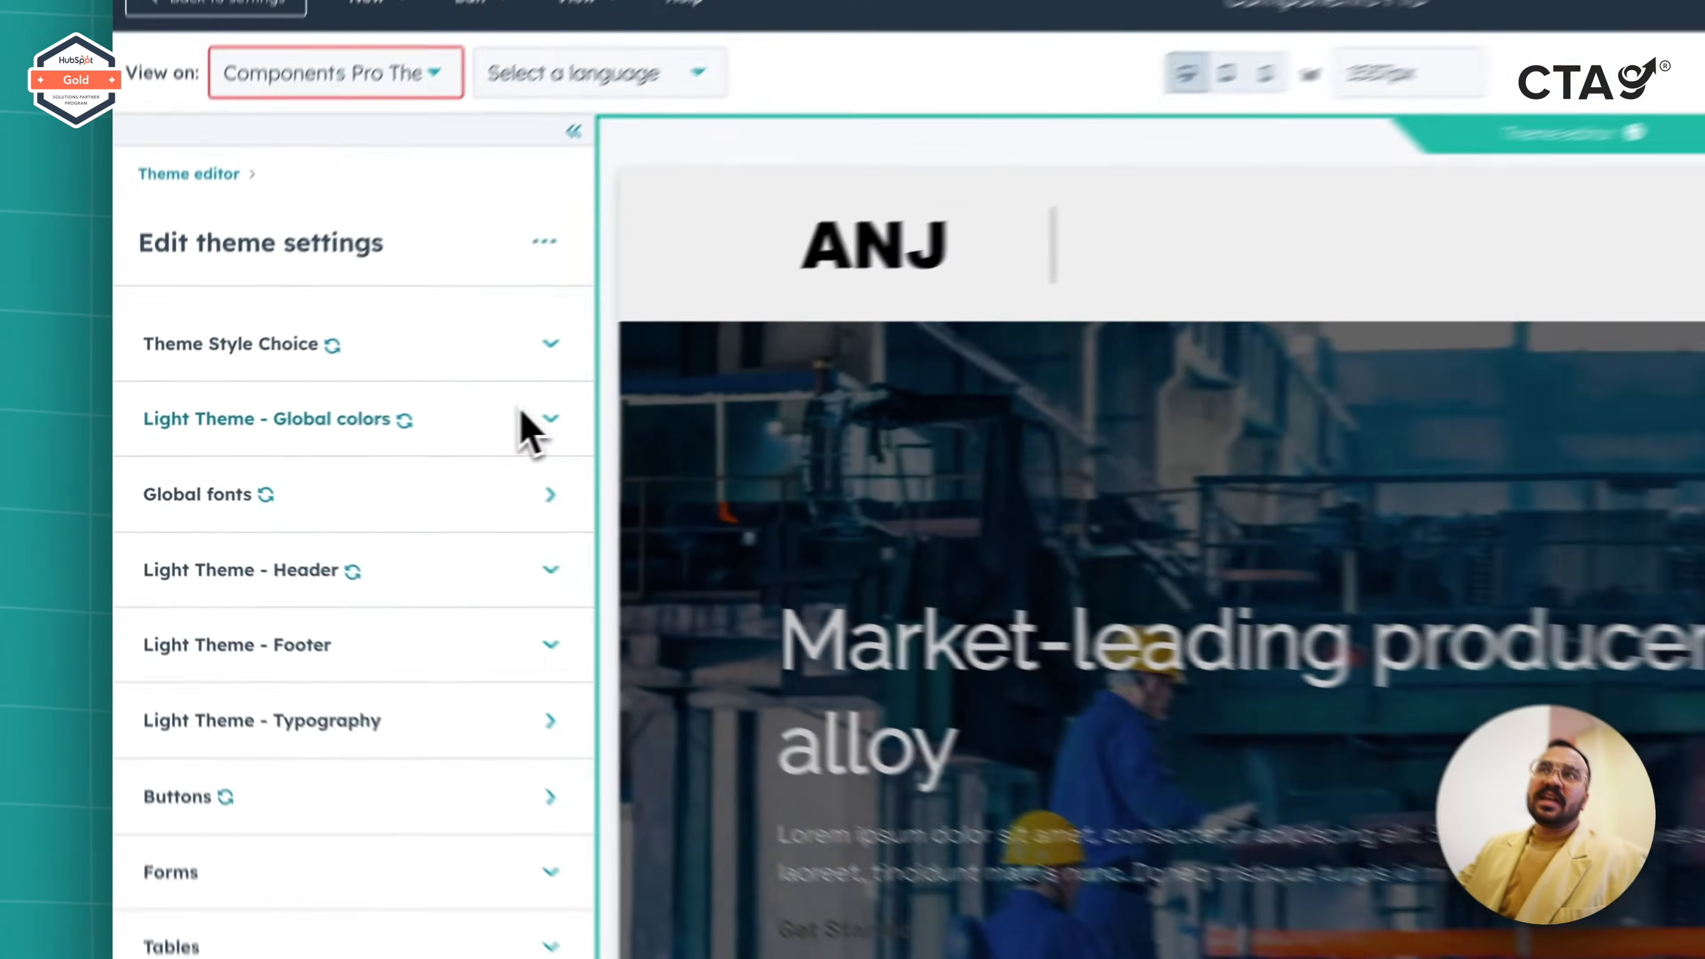
- Open the Light Theme global colors and examine where they are applied across the homepage preview
left_click(362, 450)
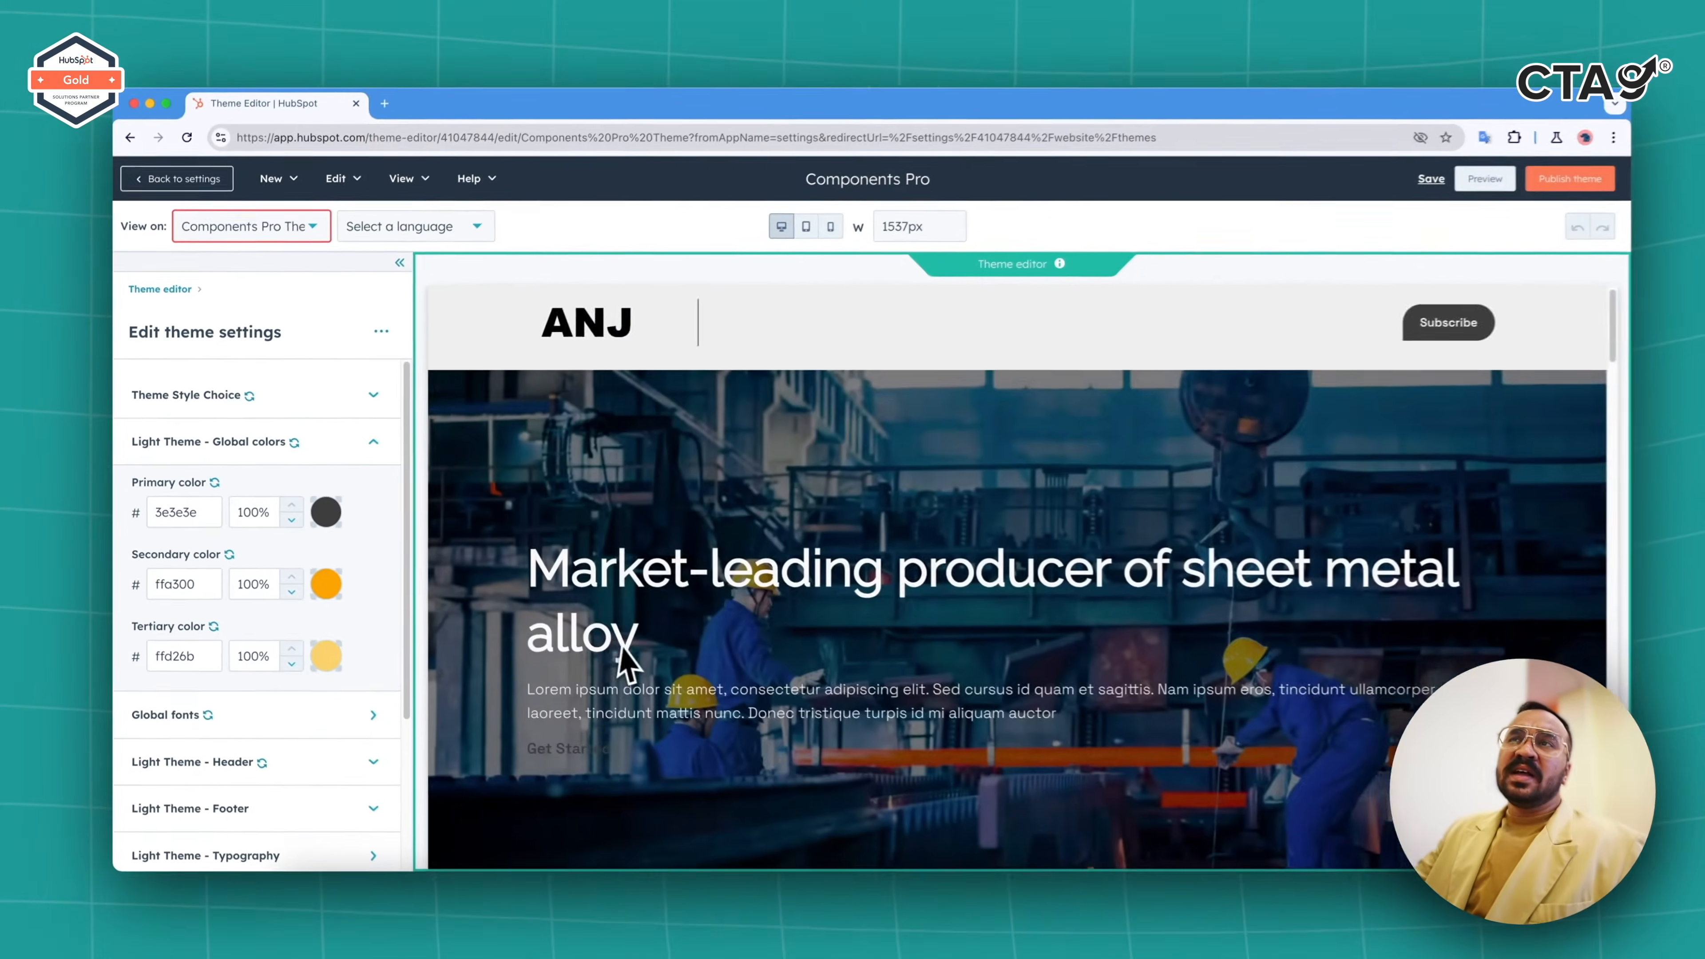
scroll(1101, 843, "down", 10)
scroll(591, 657, "up", 3)
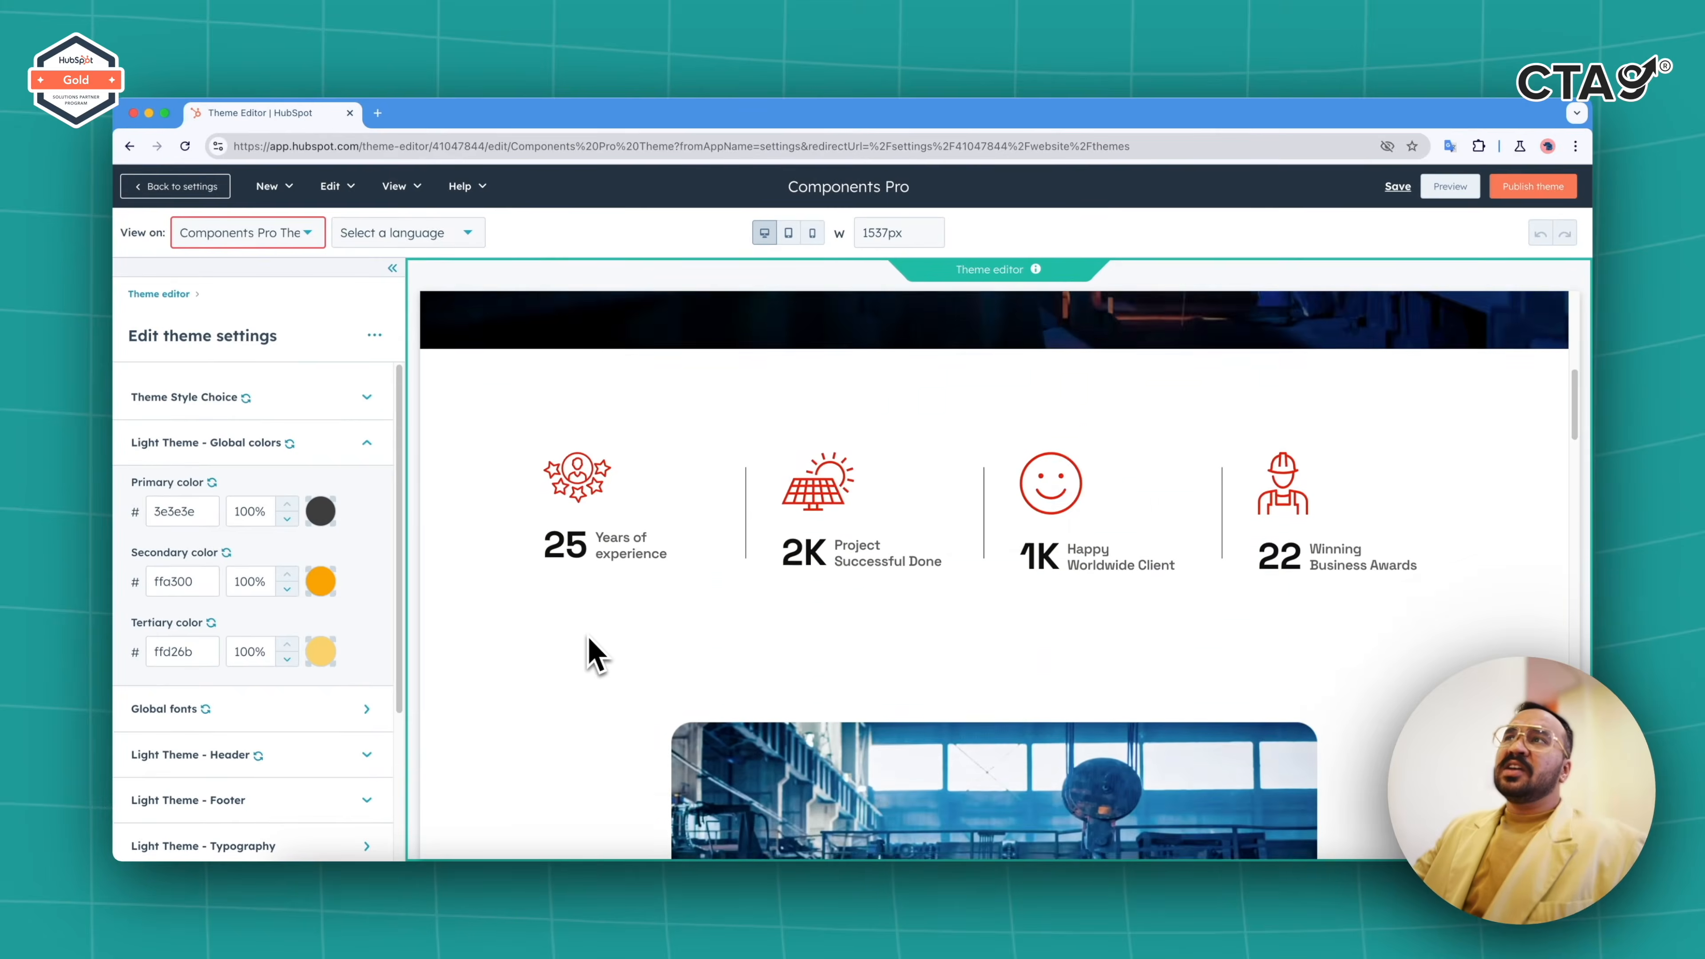
scroll(591, 657, "down", 12)
scroll(591, 657, "down", 5)
scroll(591, 647, "up", 2)
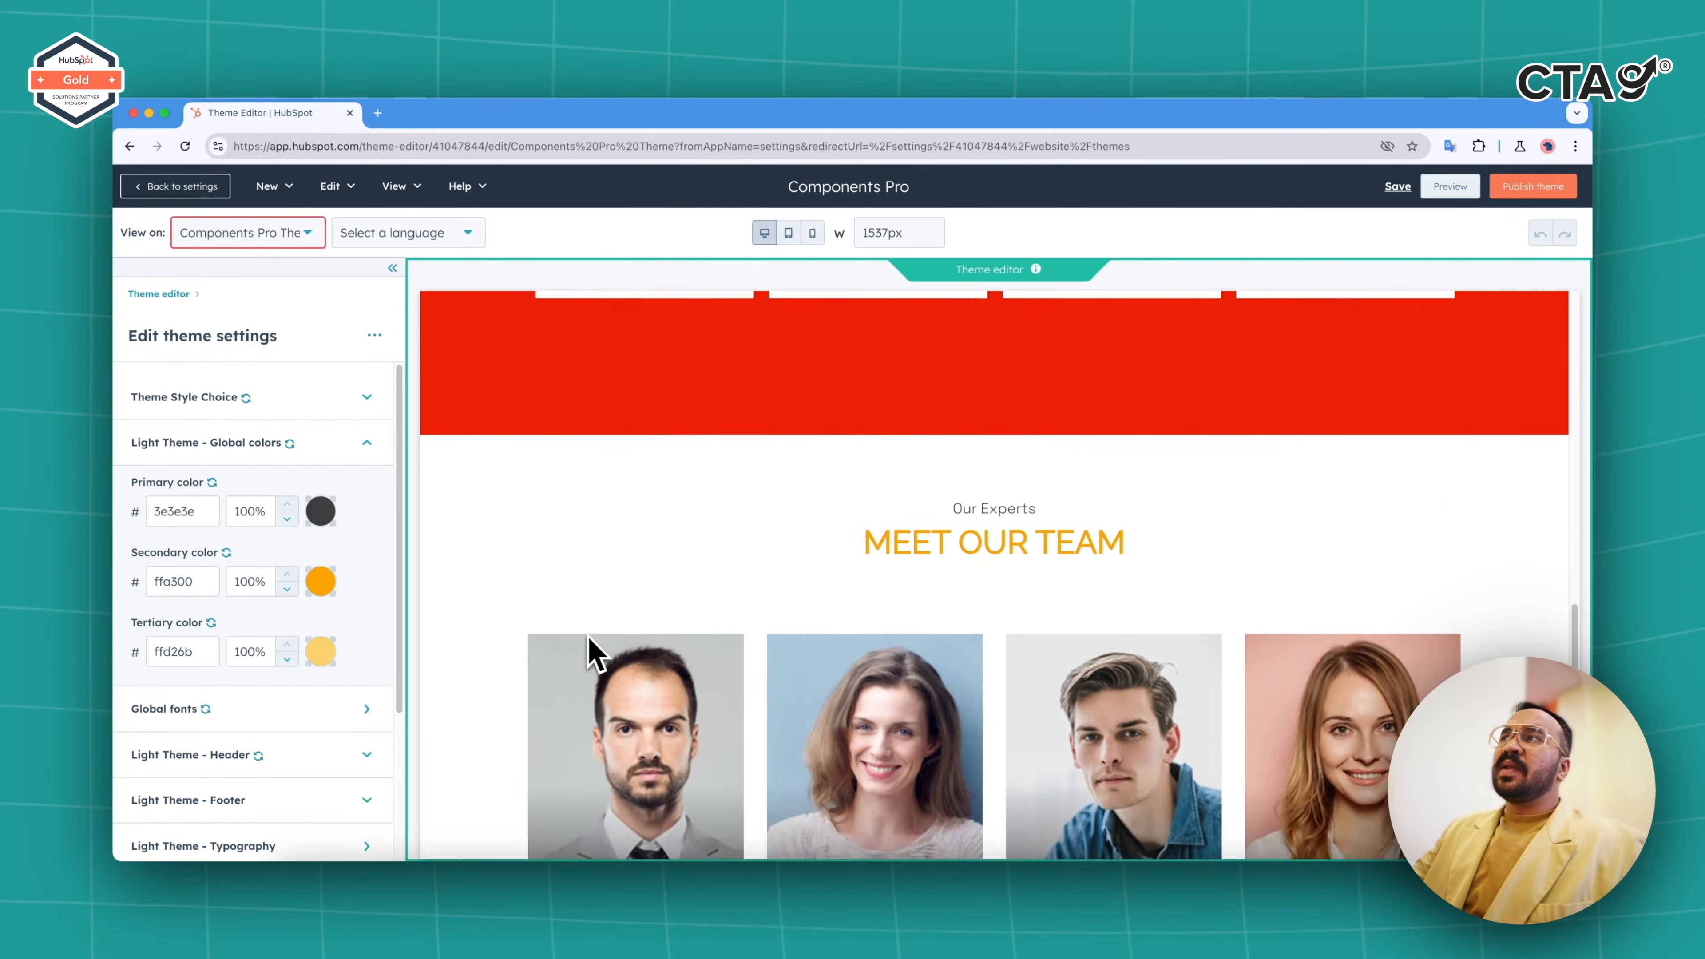
scroll(1130, 628, "down", 1)
scroll(1020, 668, "down", 8)
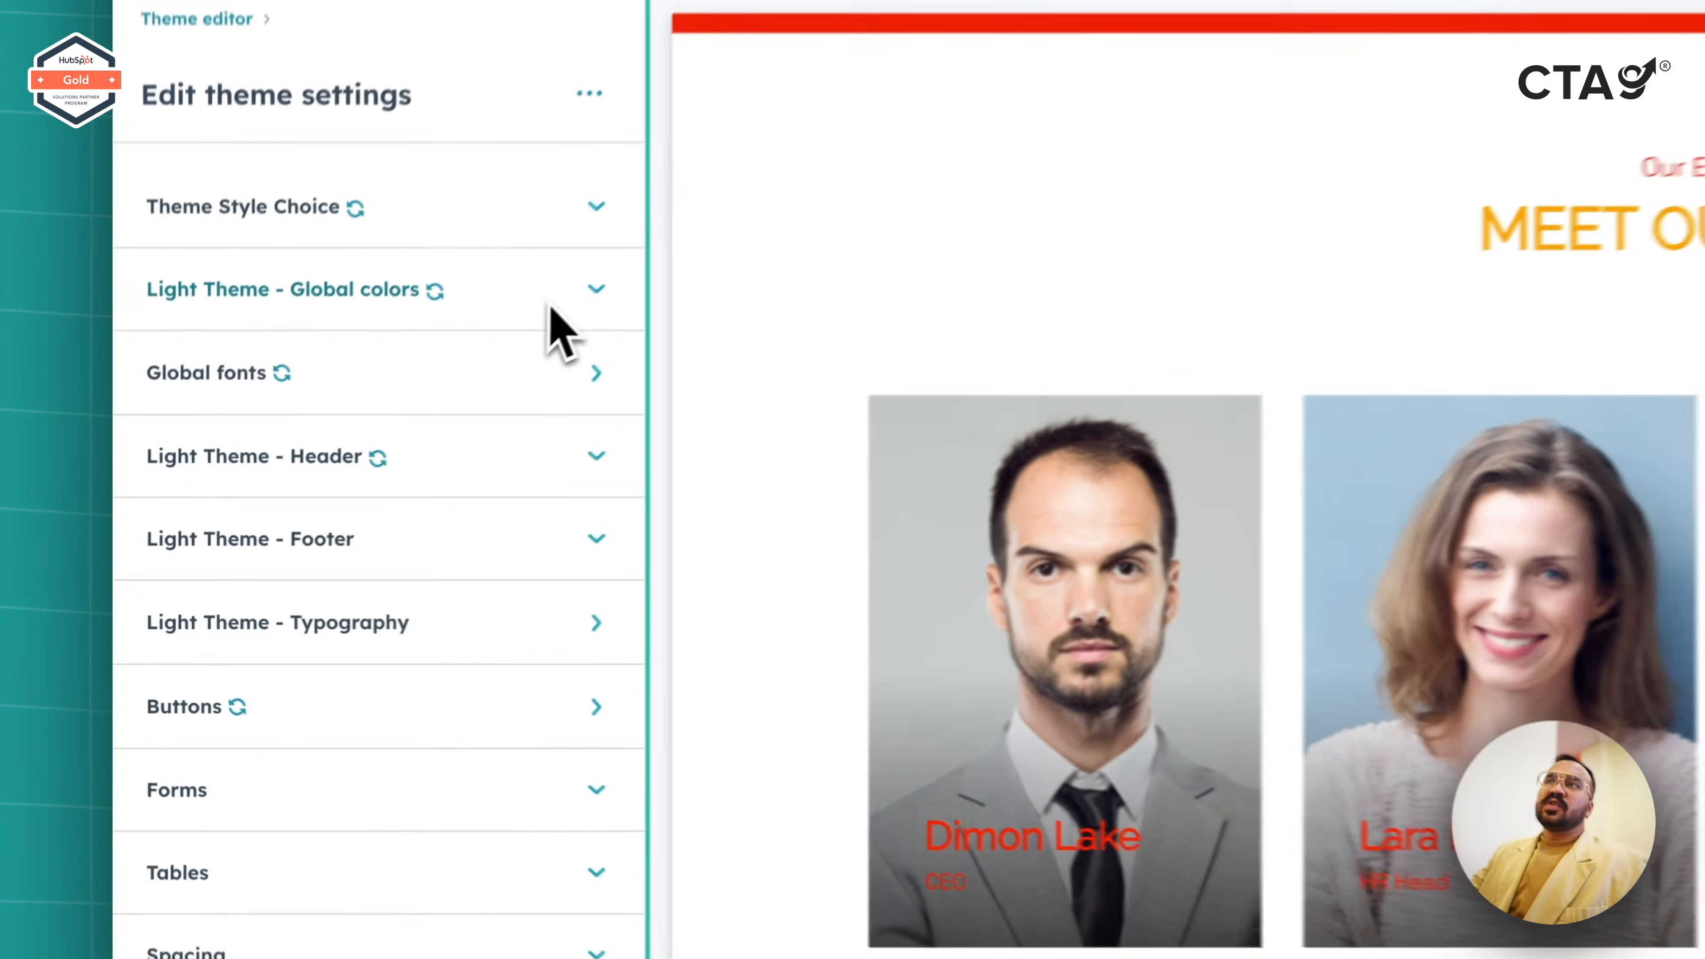
- Set the Light Theme primary color to the dark grey brand color 3e3e3e
left_click(545, 304)
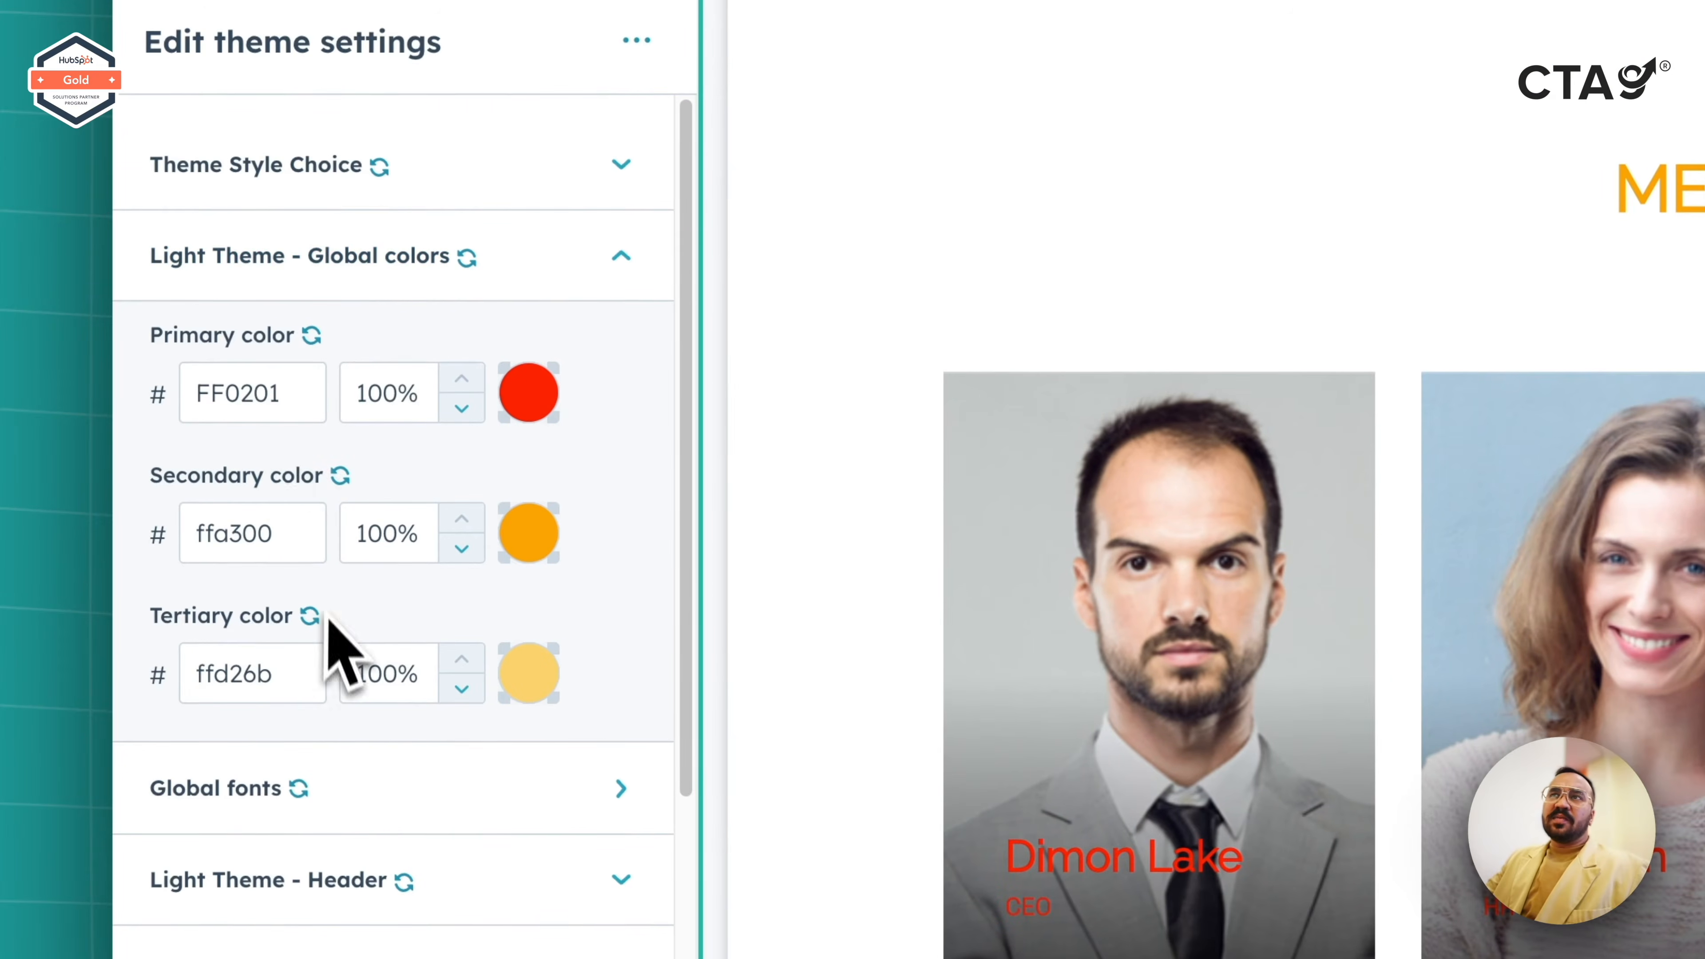
left_click(530, 397)
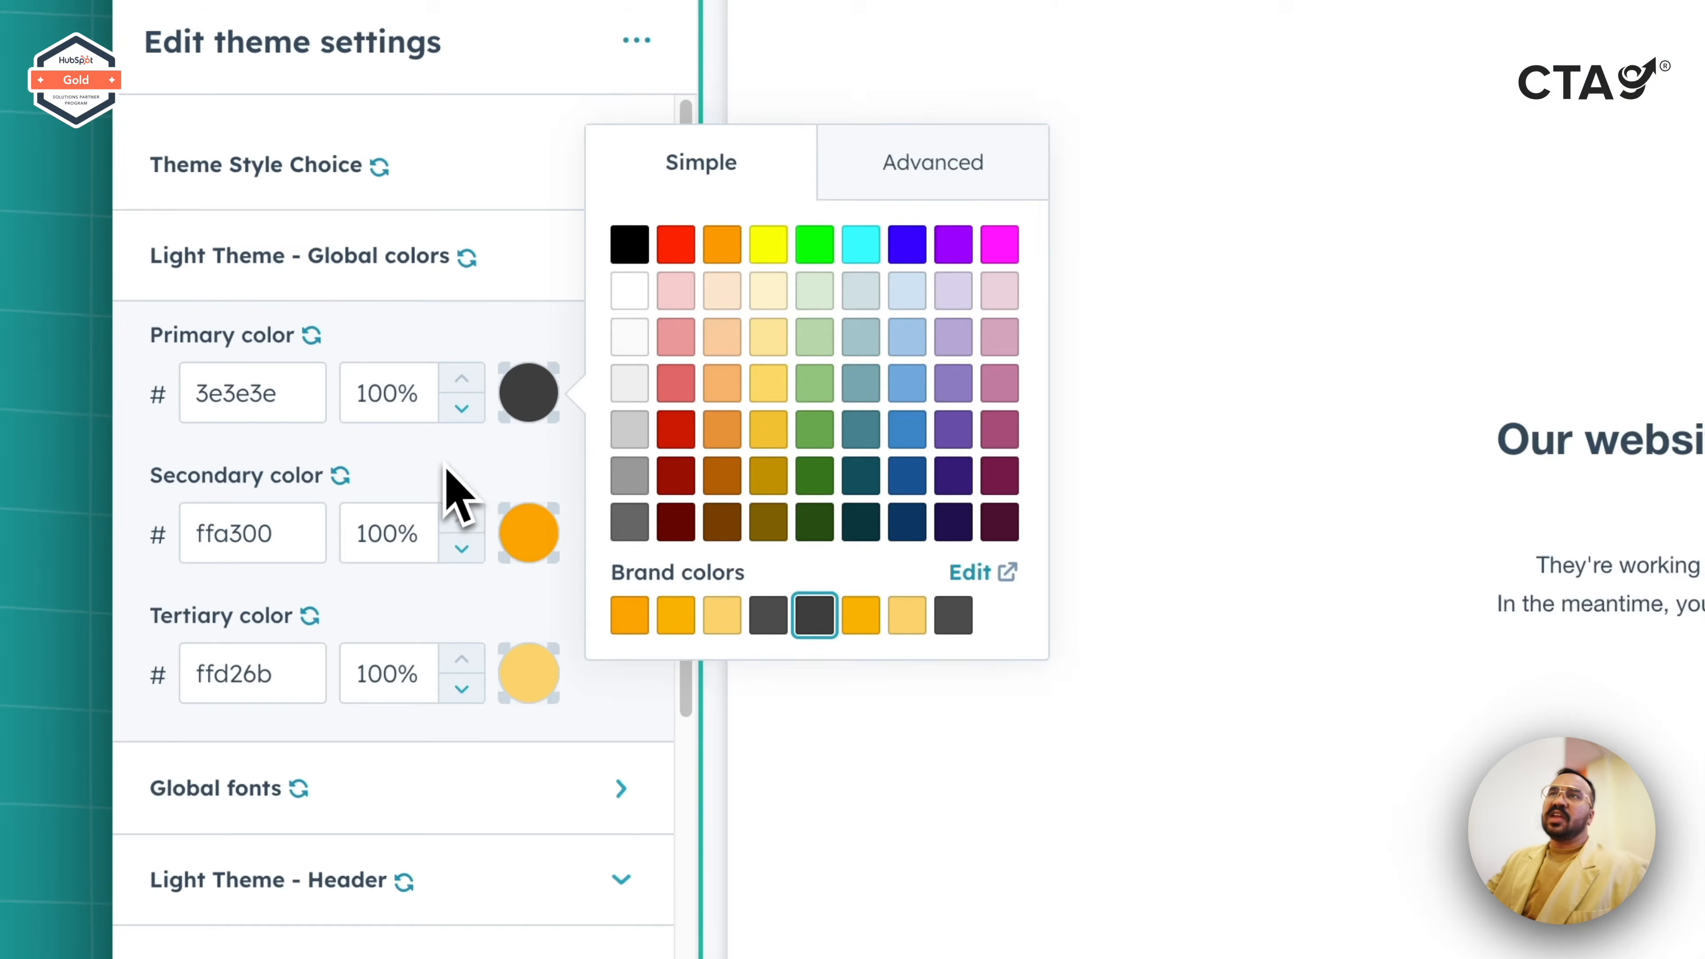
left_click(445, 469)
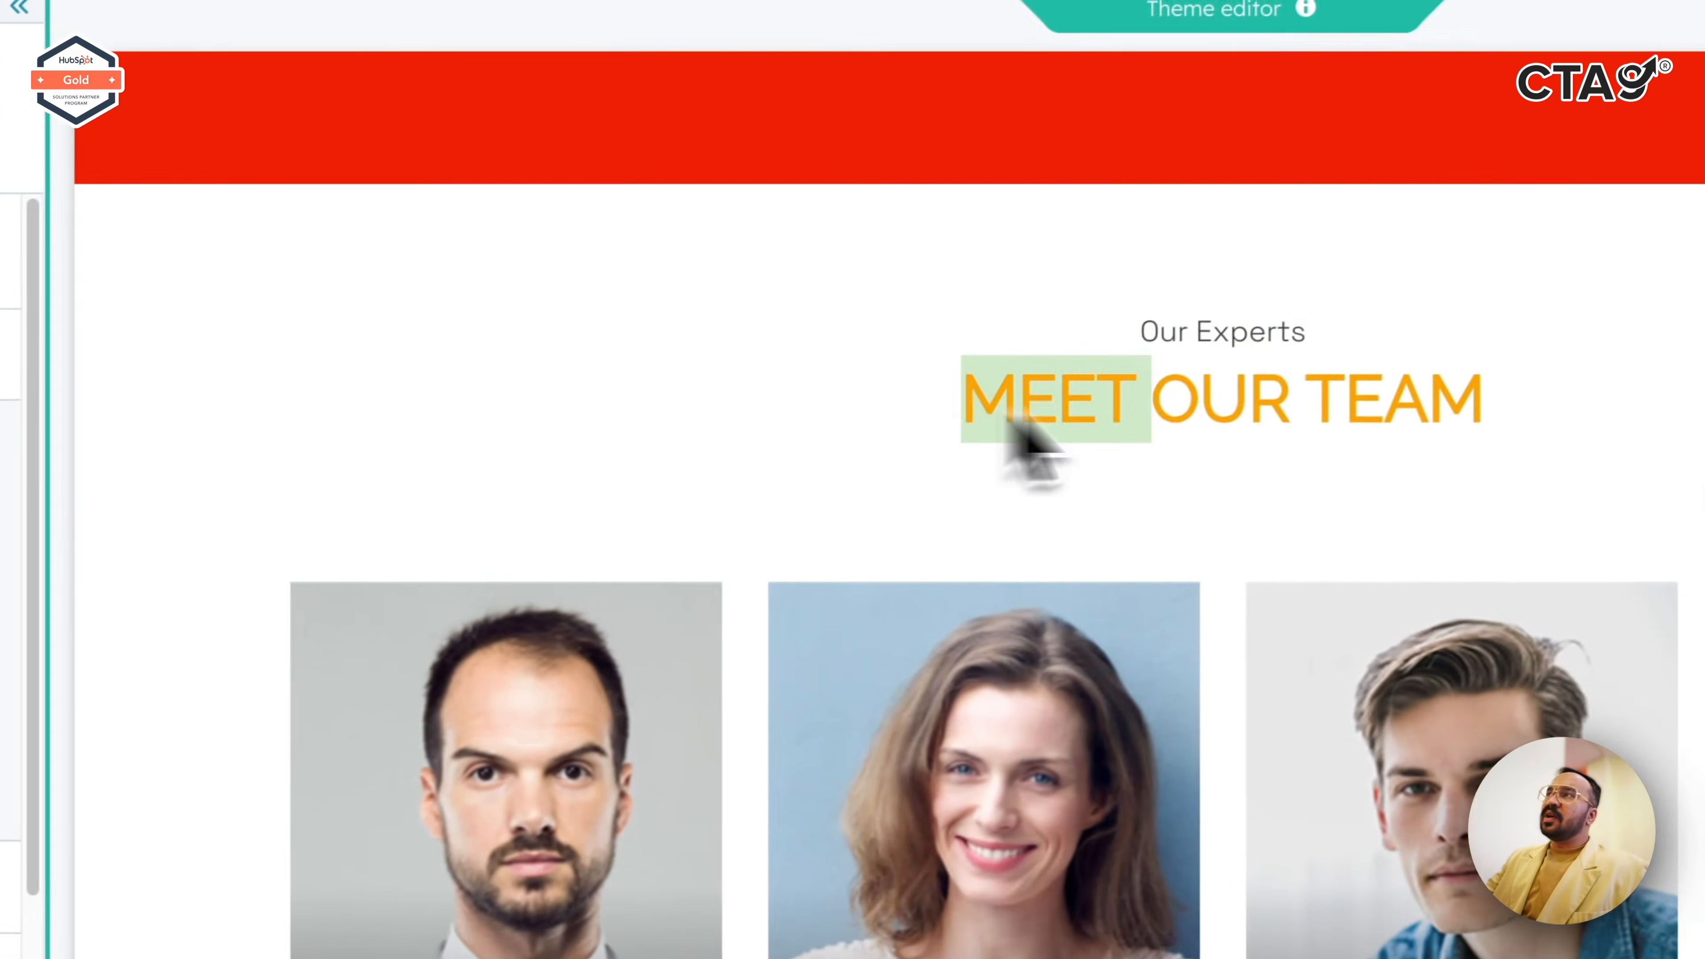
- Examine where the secondary and tertiary colors are used, from the MEET OUR TEAM heading down to the footer
left_click_drag(1007, 416, 1519, 401)
scroll(1011, 873, "down", 5)
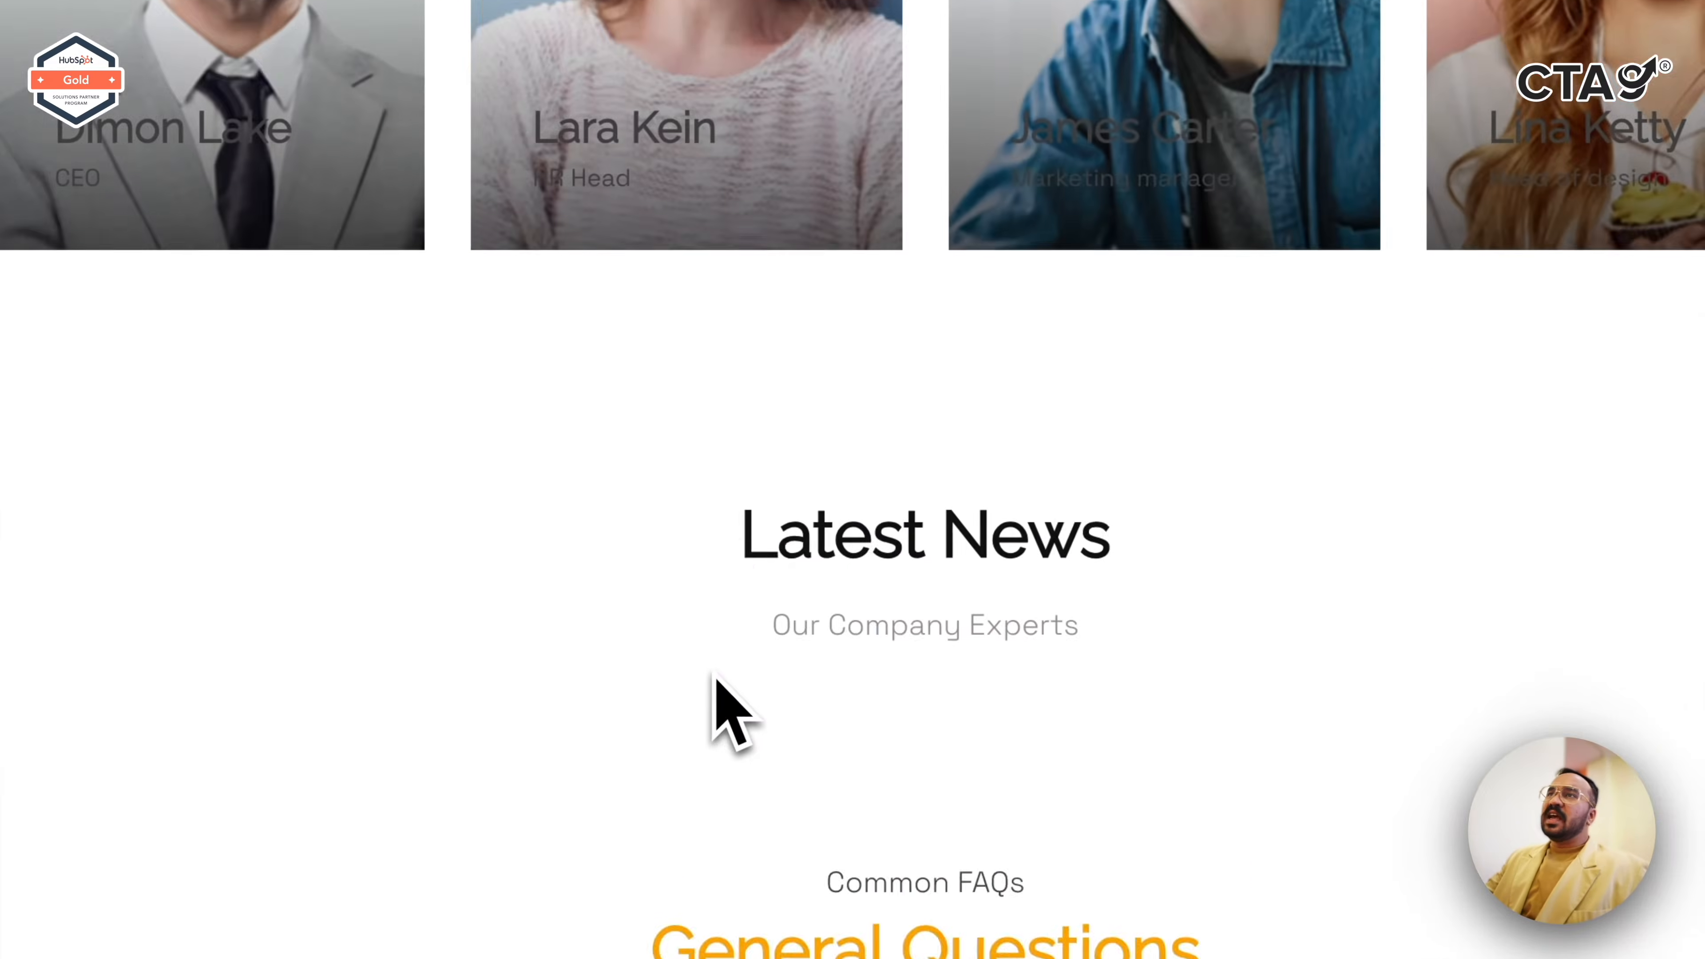
scroll(723, 525, "down", 10)
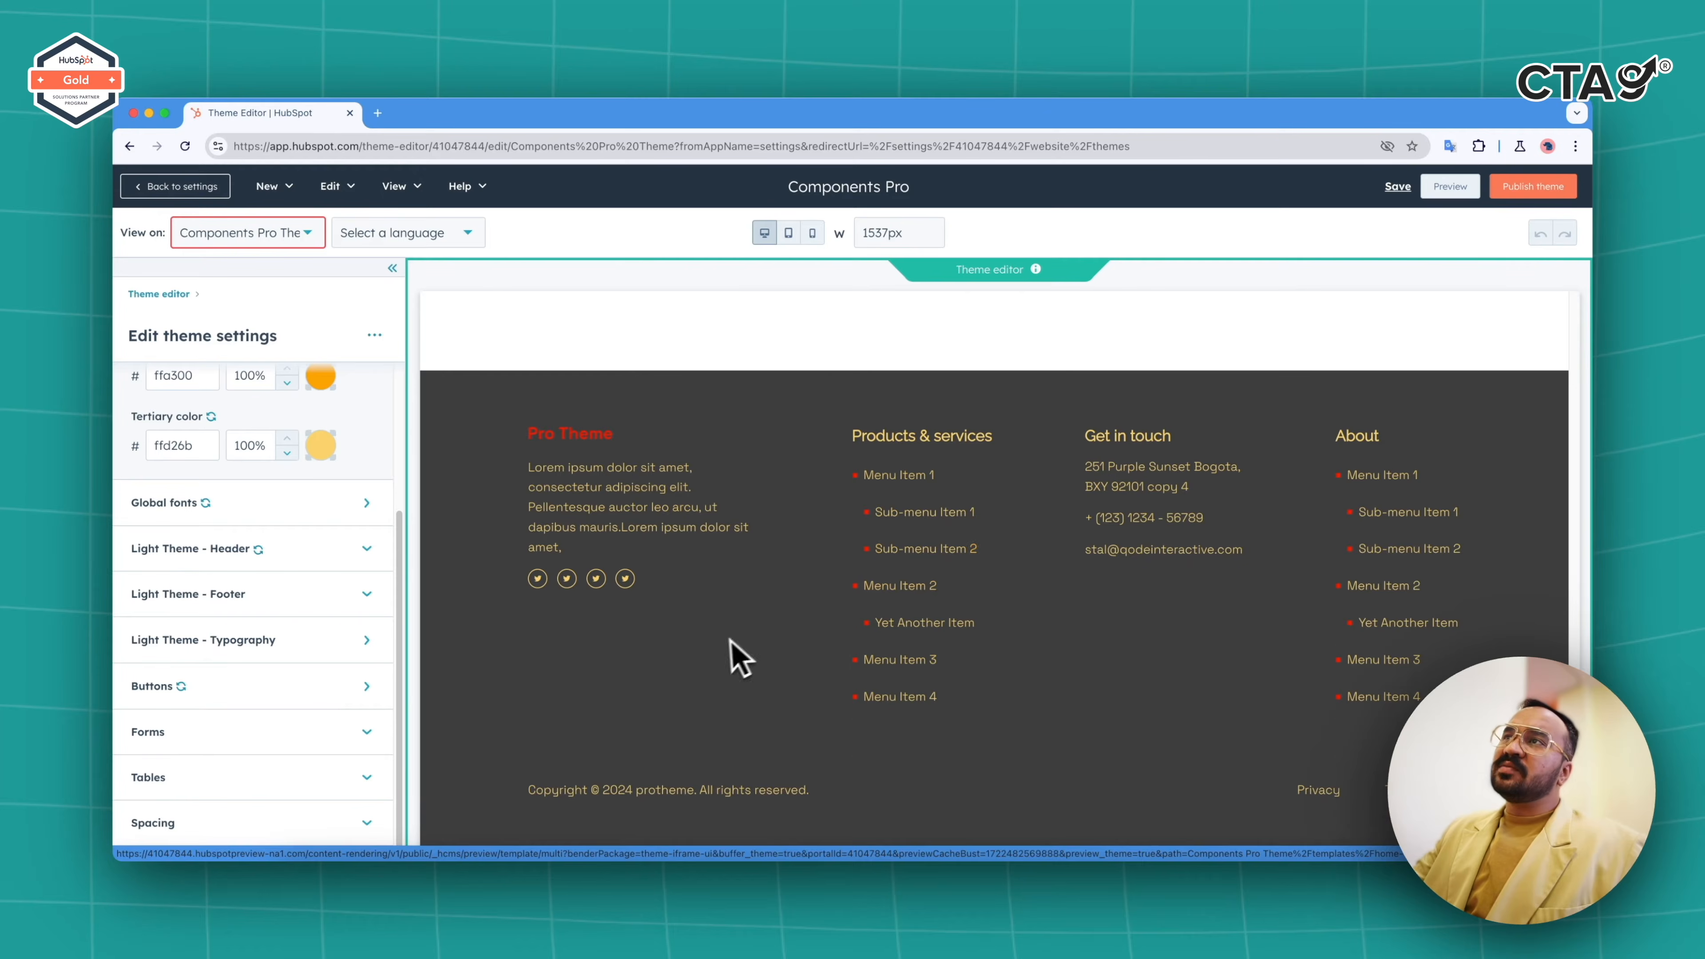
scroll(738, 658, "up", 5)
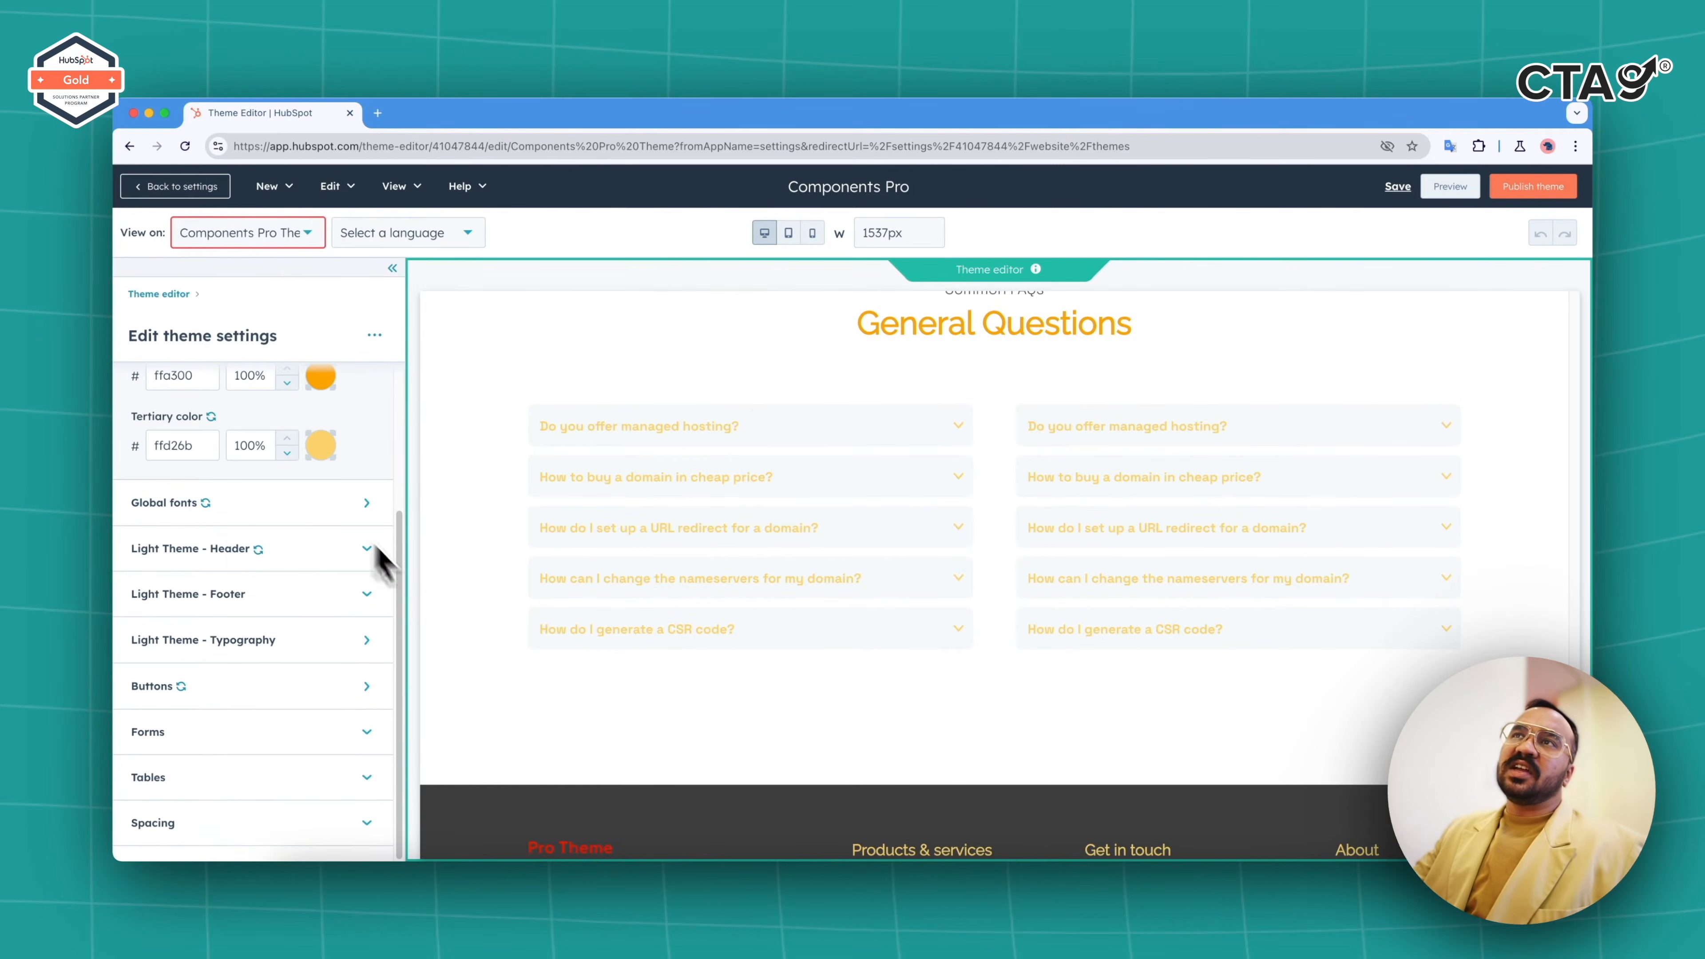
scroll(582, 621, "up", 20)
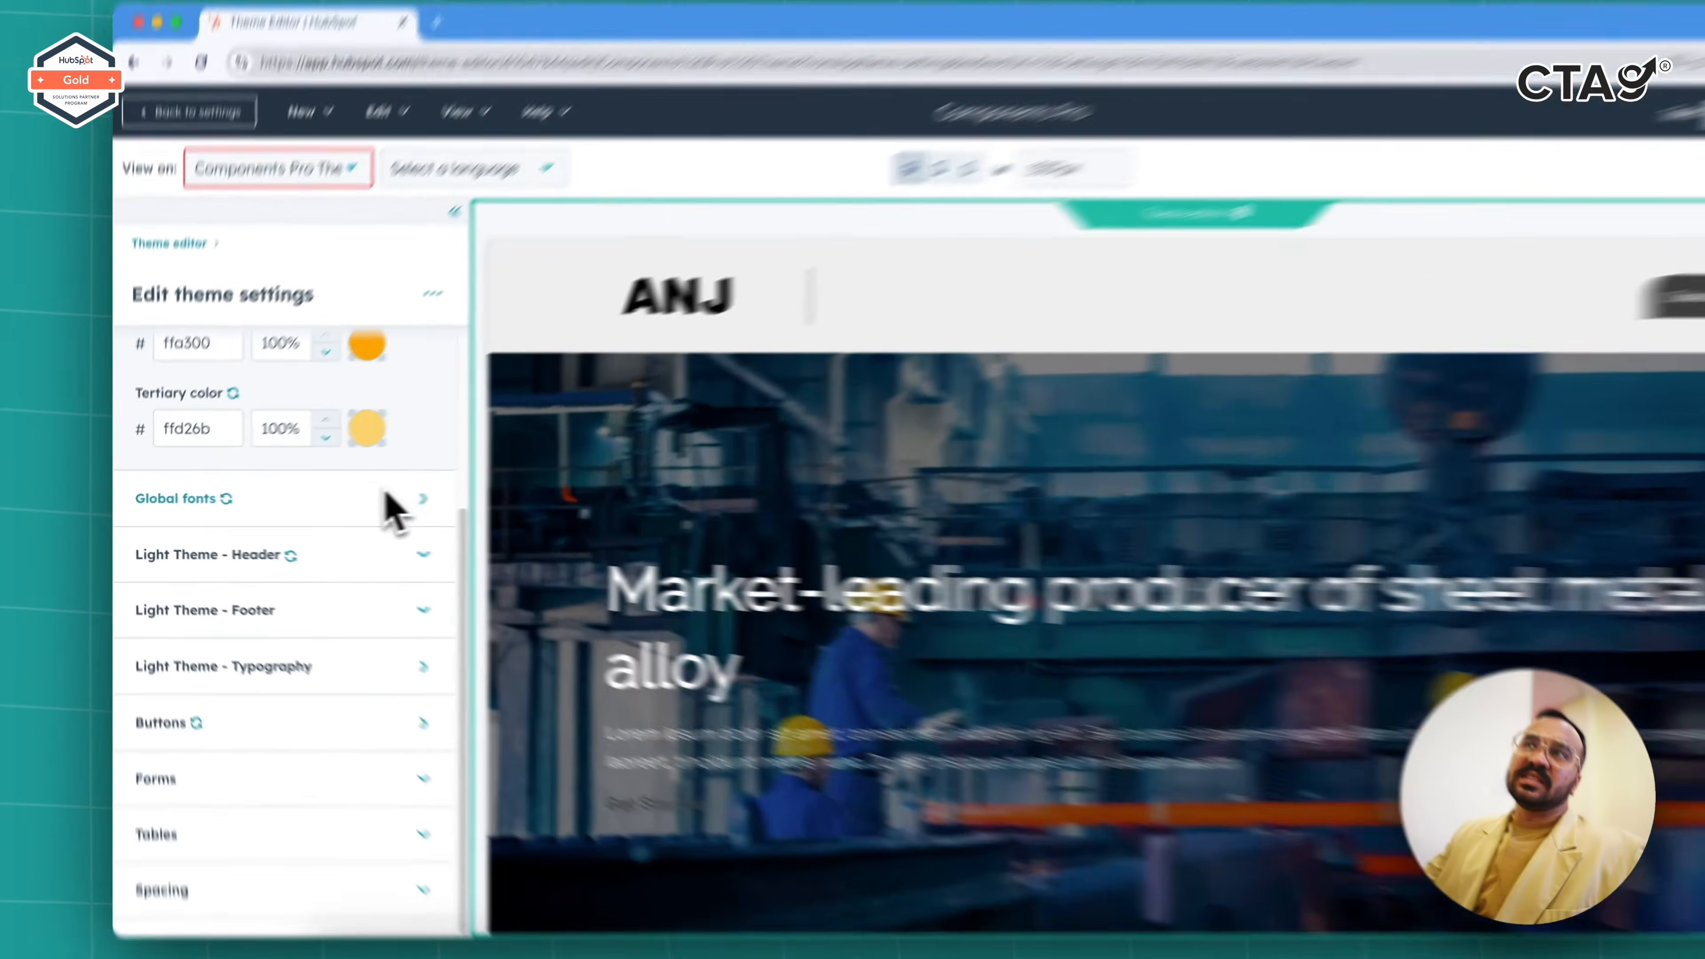
- Open the Global fonts settings and examine the primary body font and the secondary heading font against the preview
left_click(389, 498)
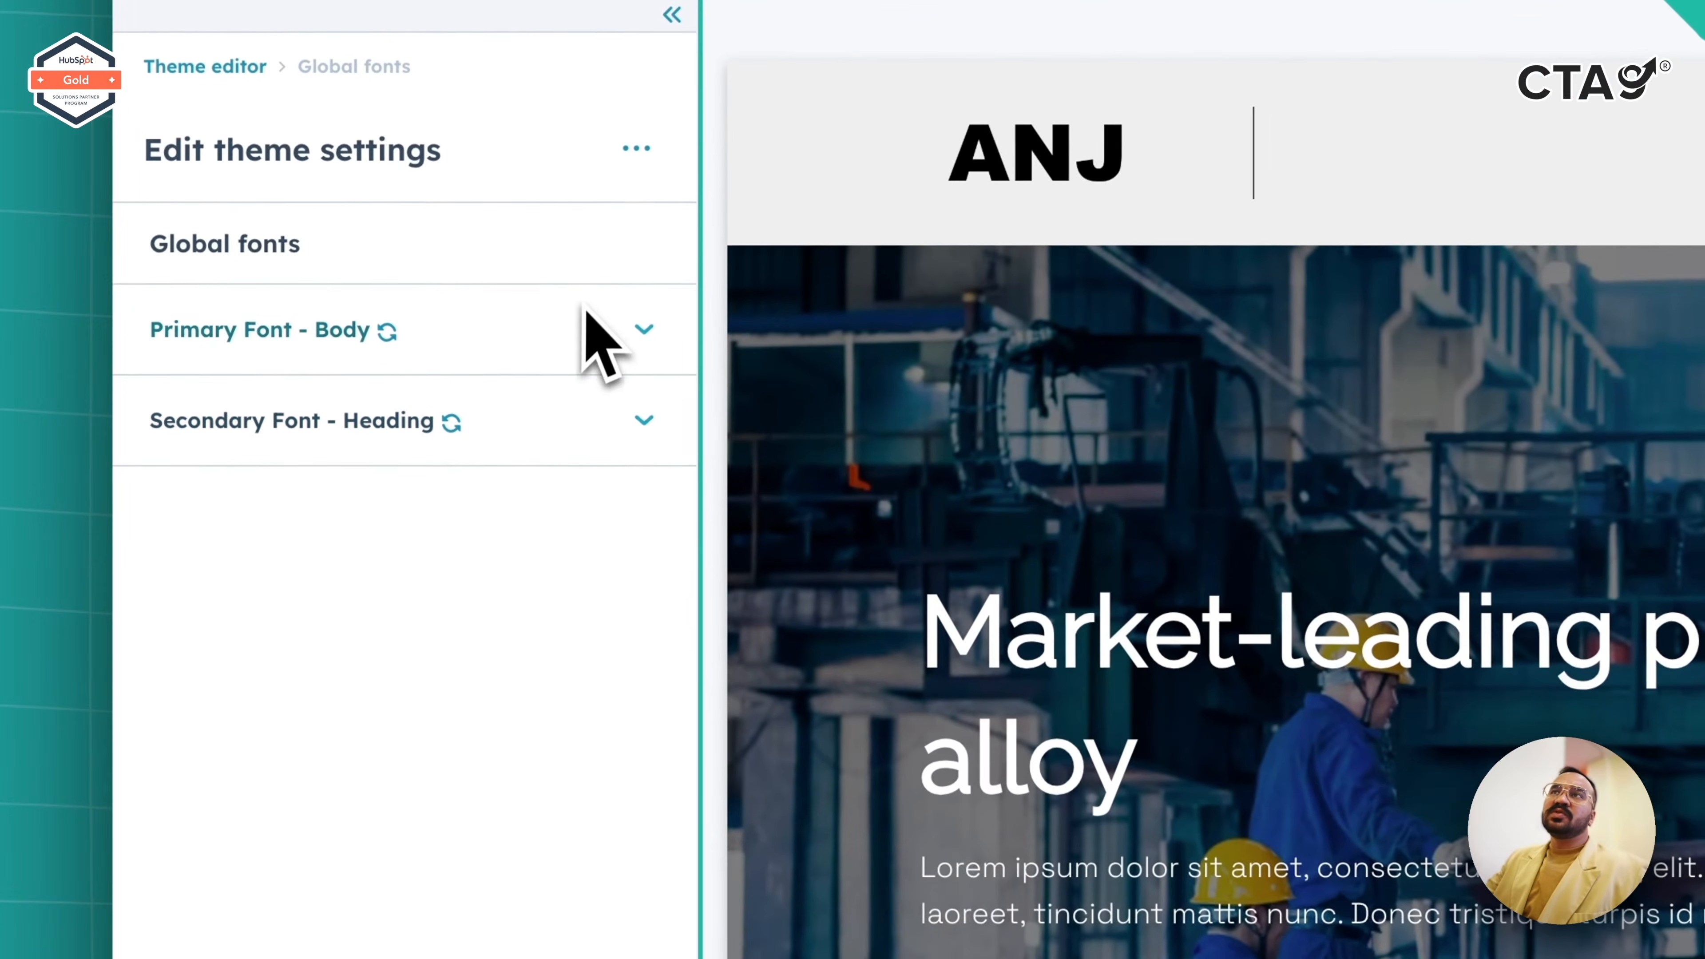
left_click(576, 341)
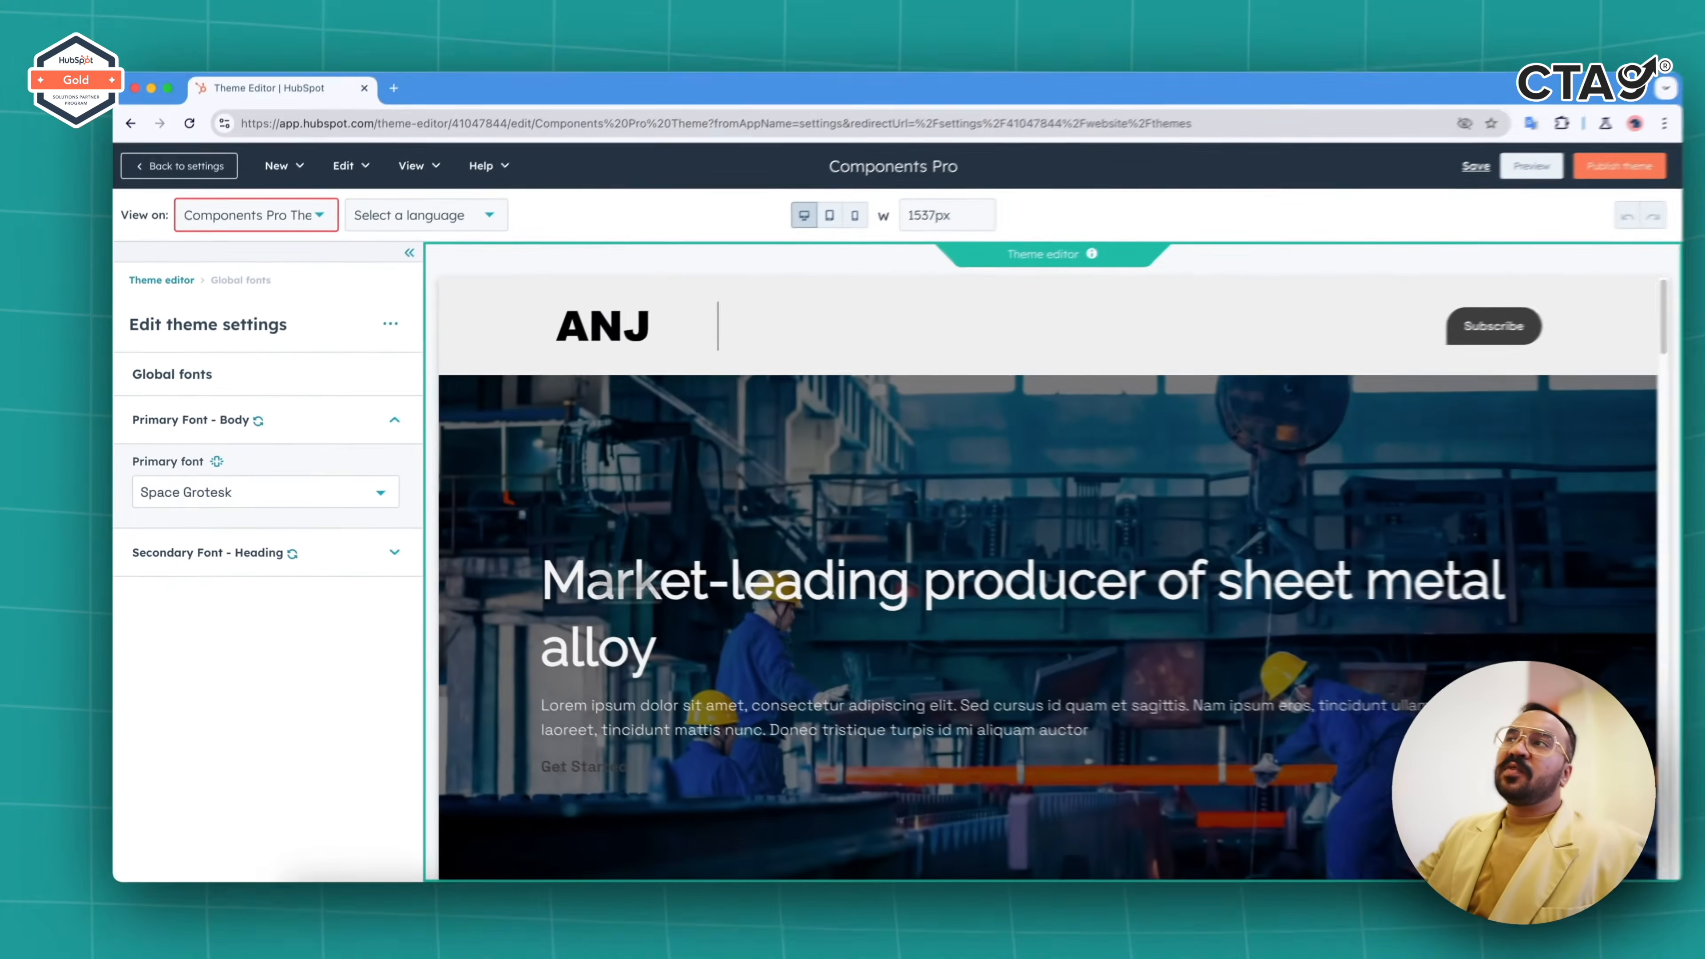
scroll(981, 684, "down", 2)
scroll(987, 702, "down", 5)
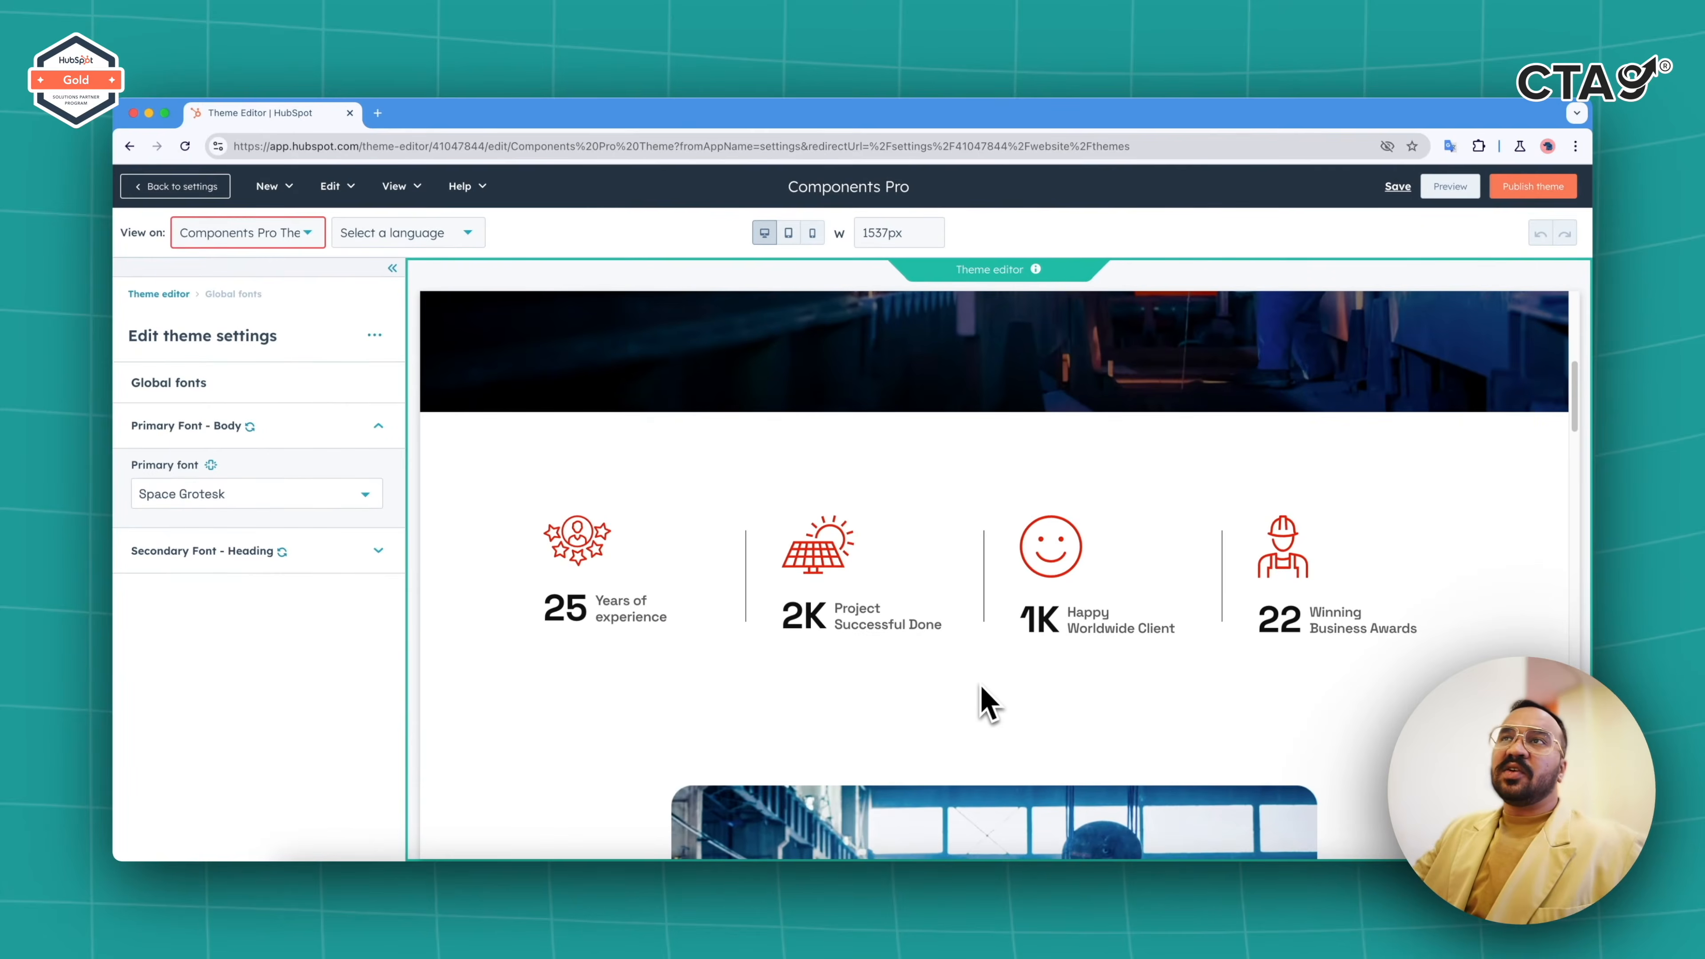
scroll(987, 702, "down", 6)
scroll(983, 668, "down", 8)
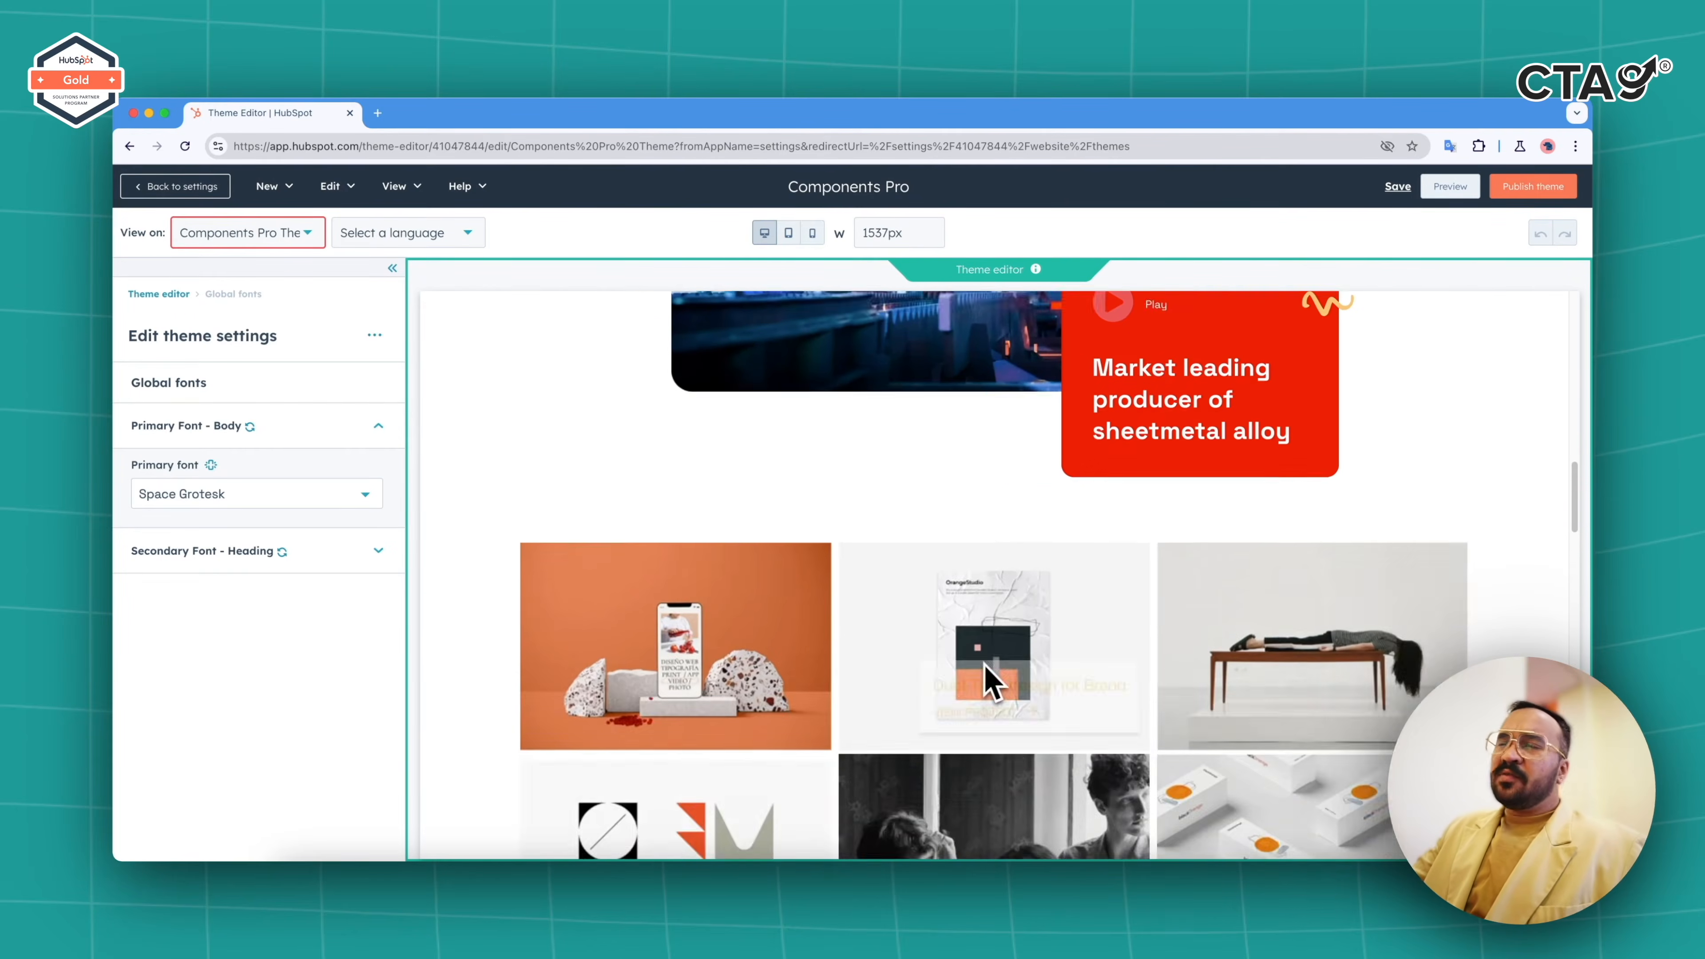
scroll(994, 681, "up", 20)
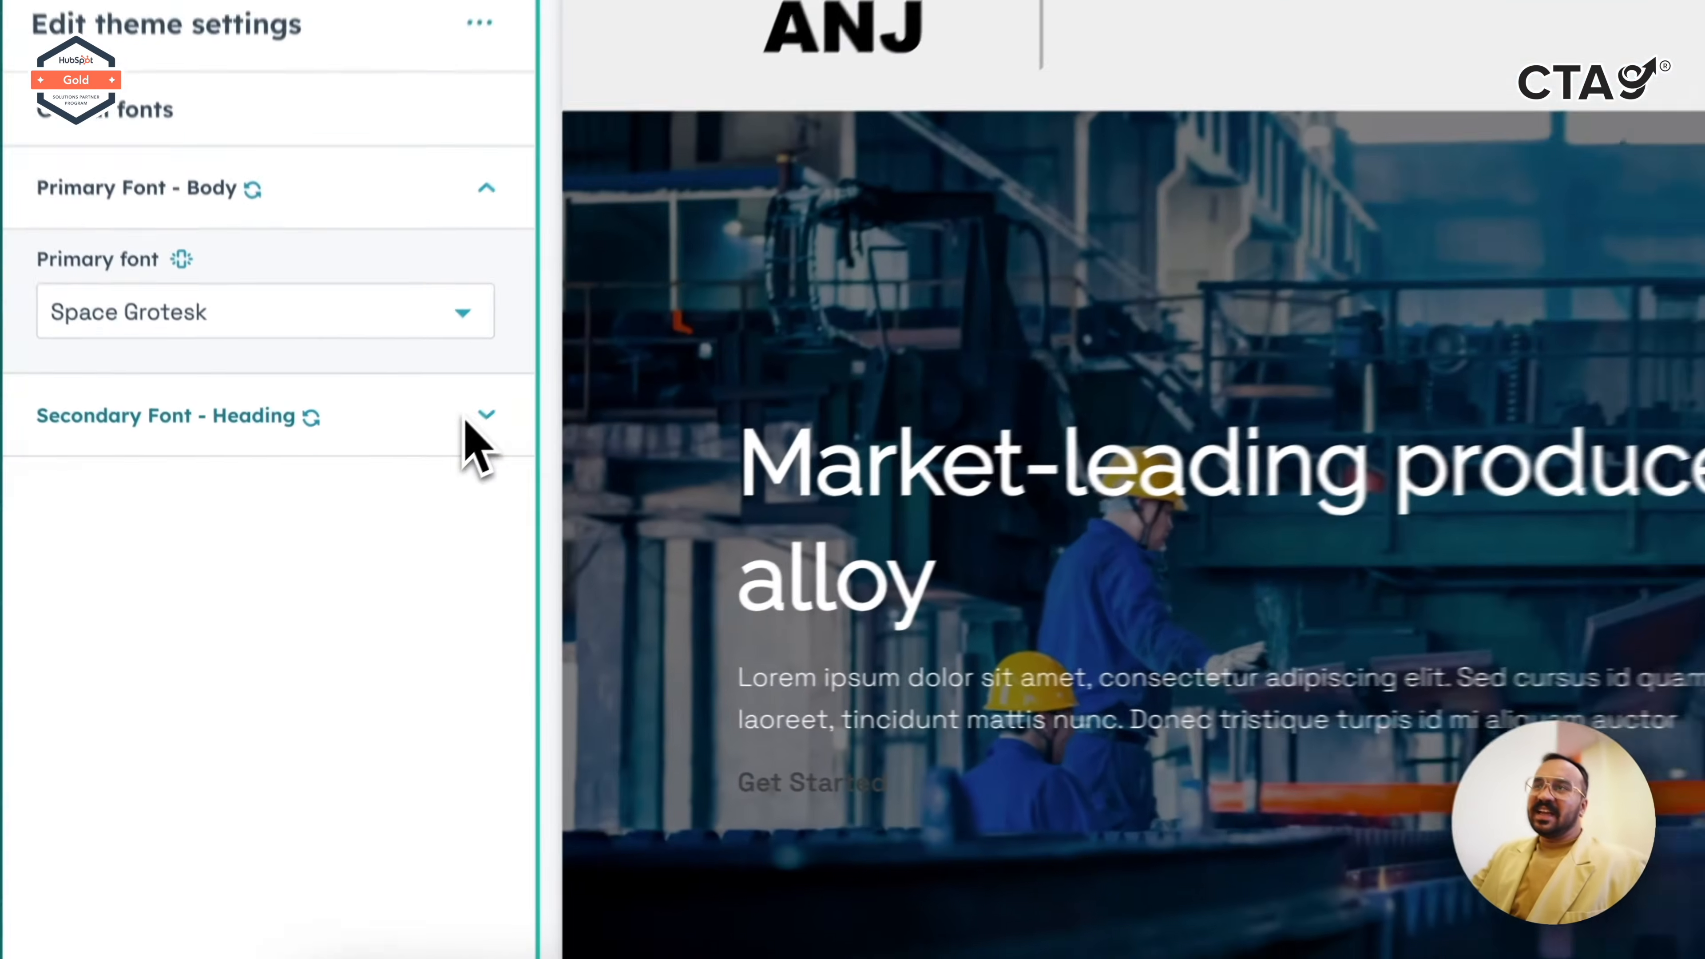
left_click(367, 553)
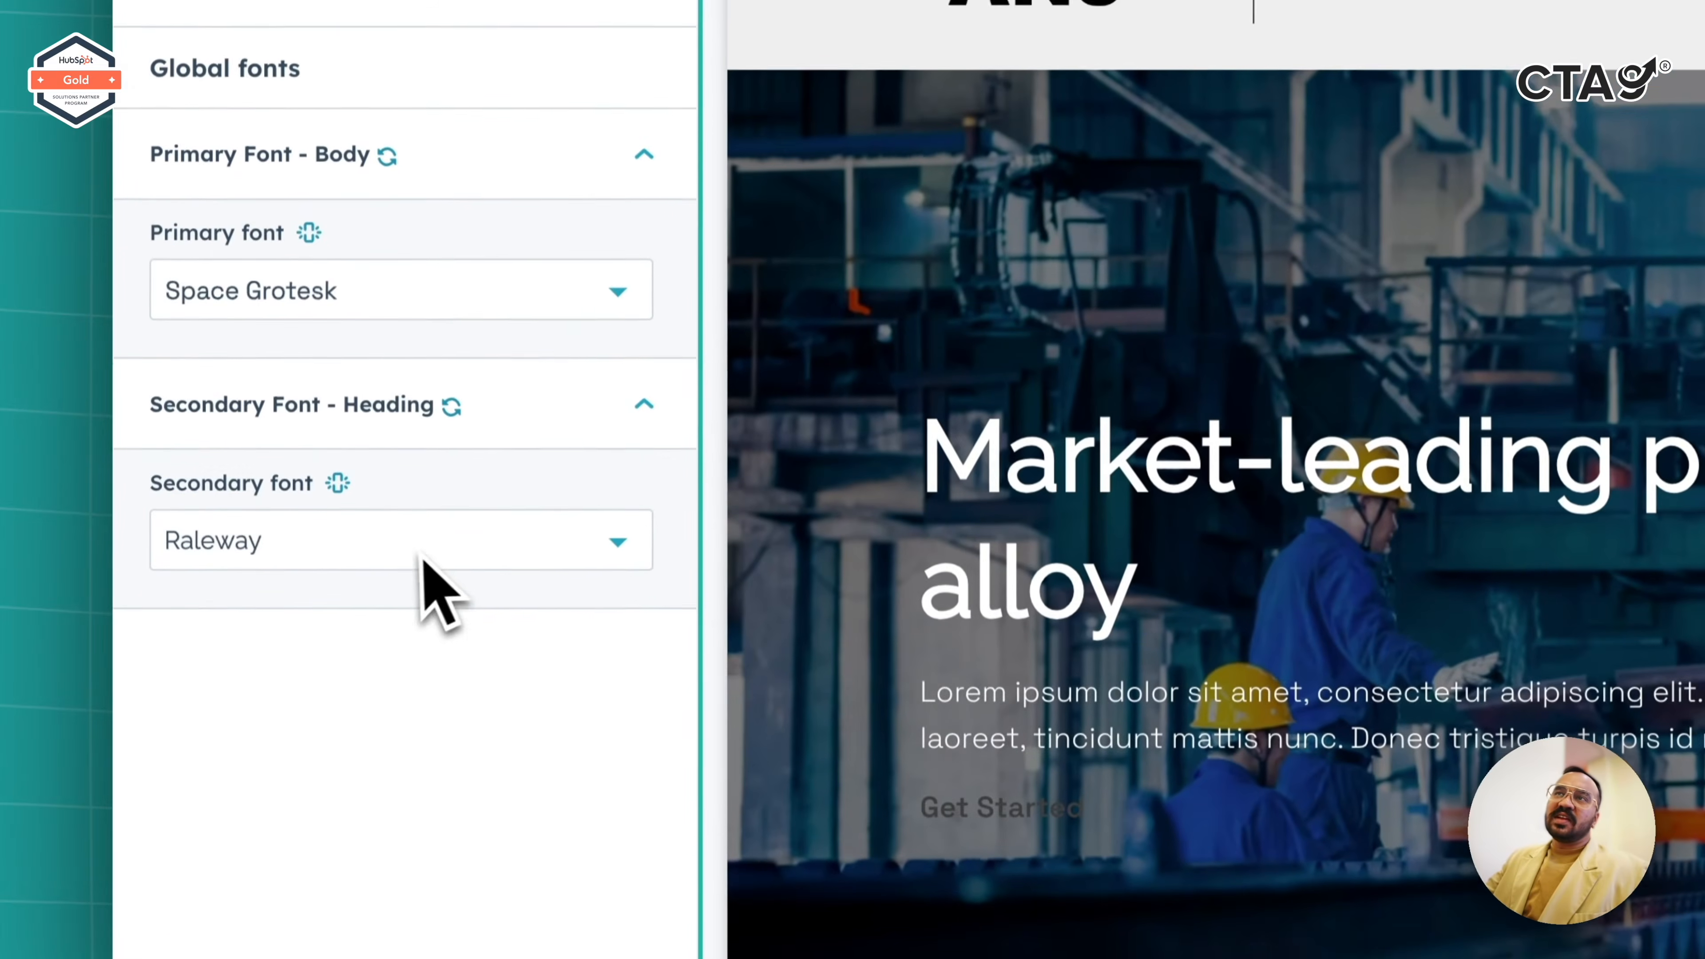
- Browse the fonts offered for the primary body font and close the list without choosing another font
left_click(403, 501)
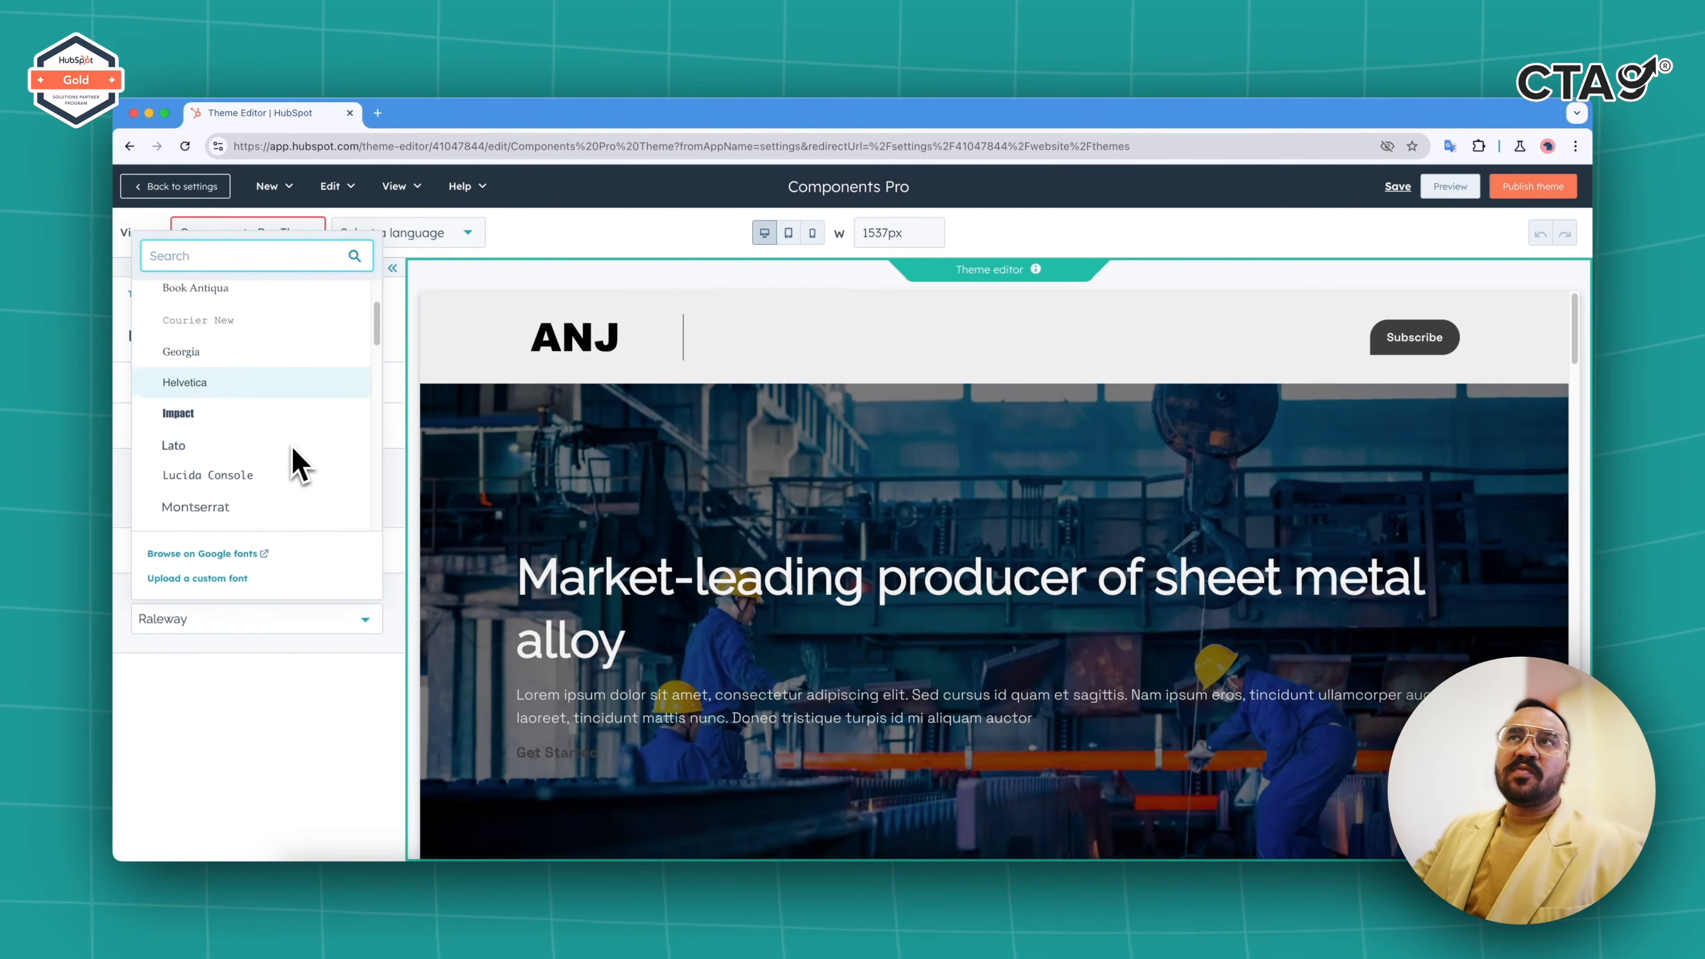
scroll(292, 447, "down", 3)
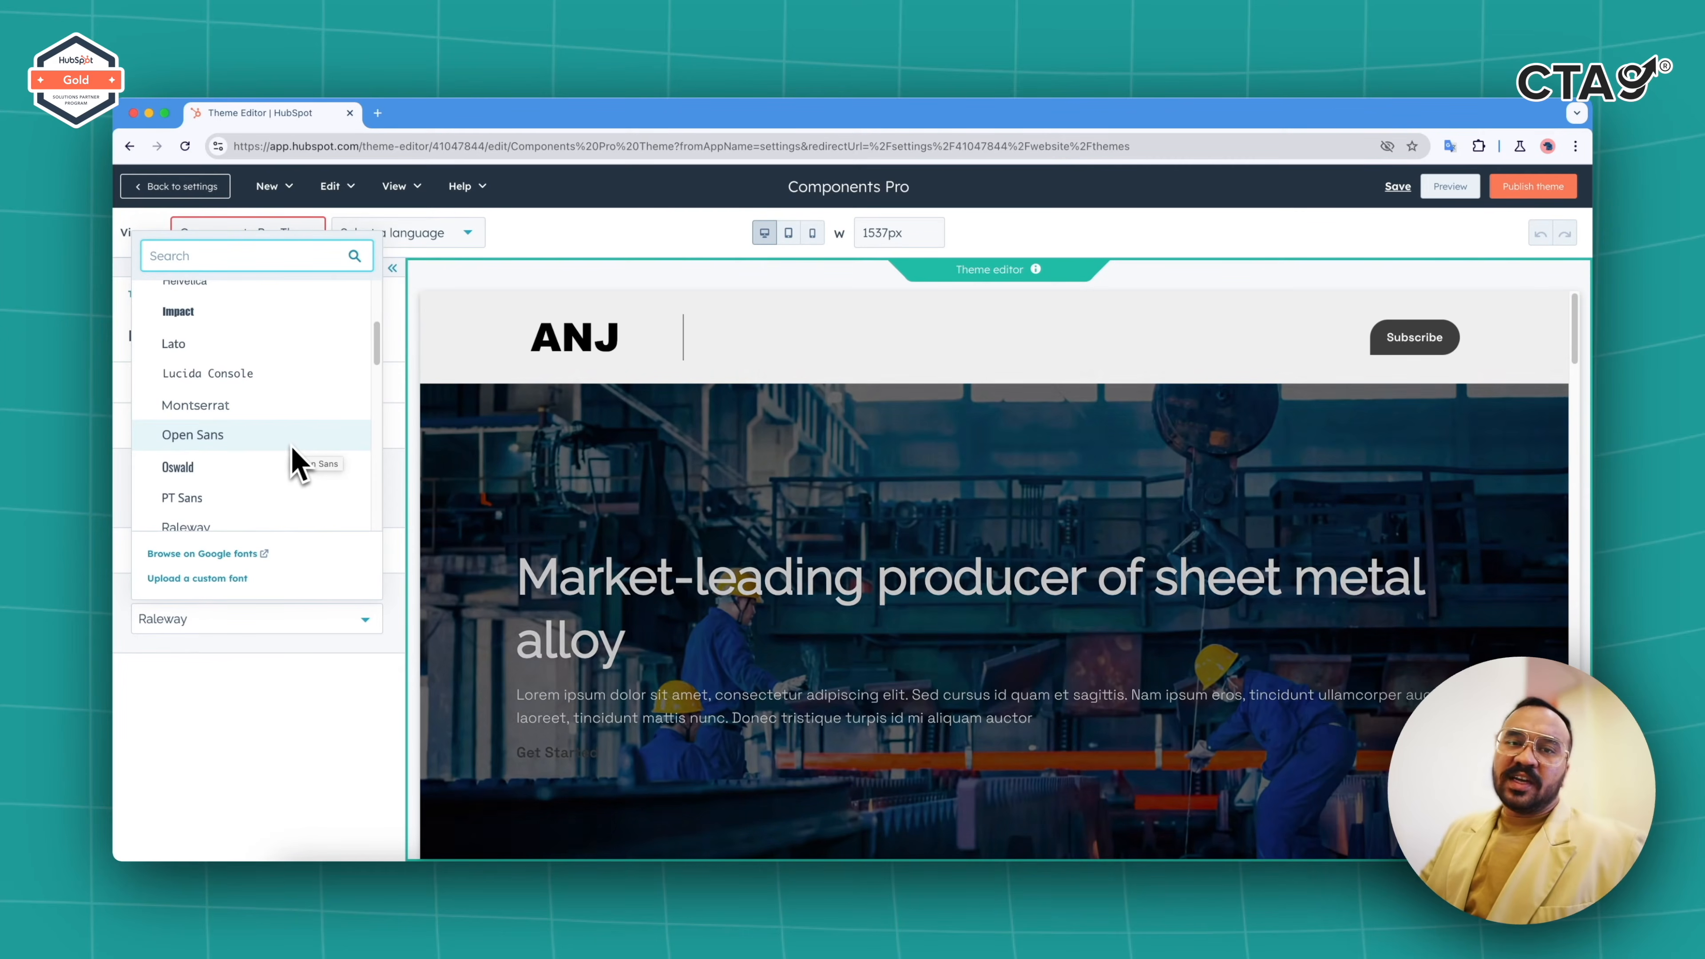
scroll(316, 438, "down", 2)
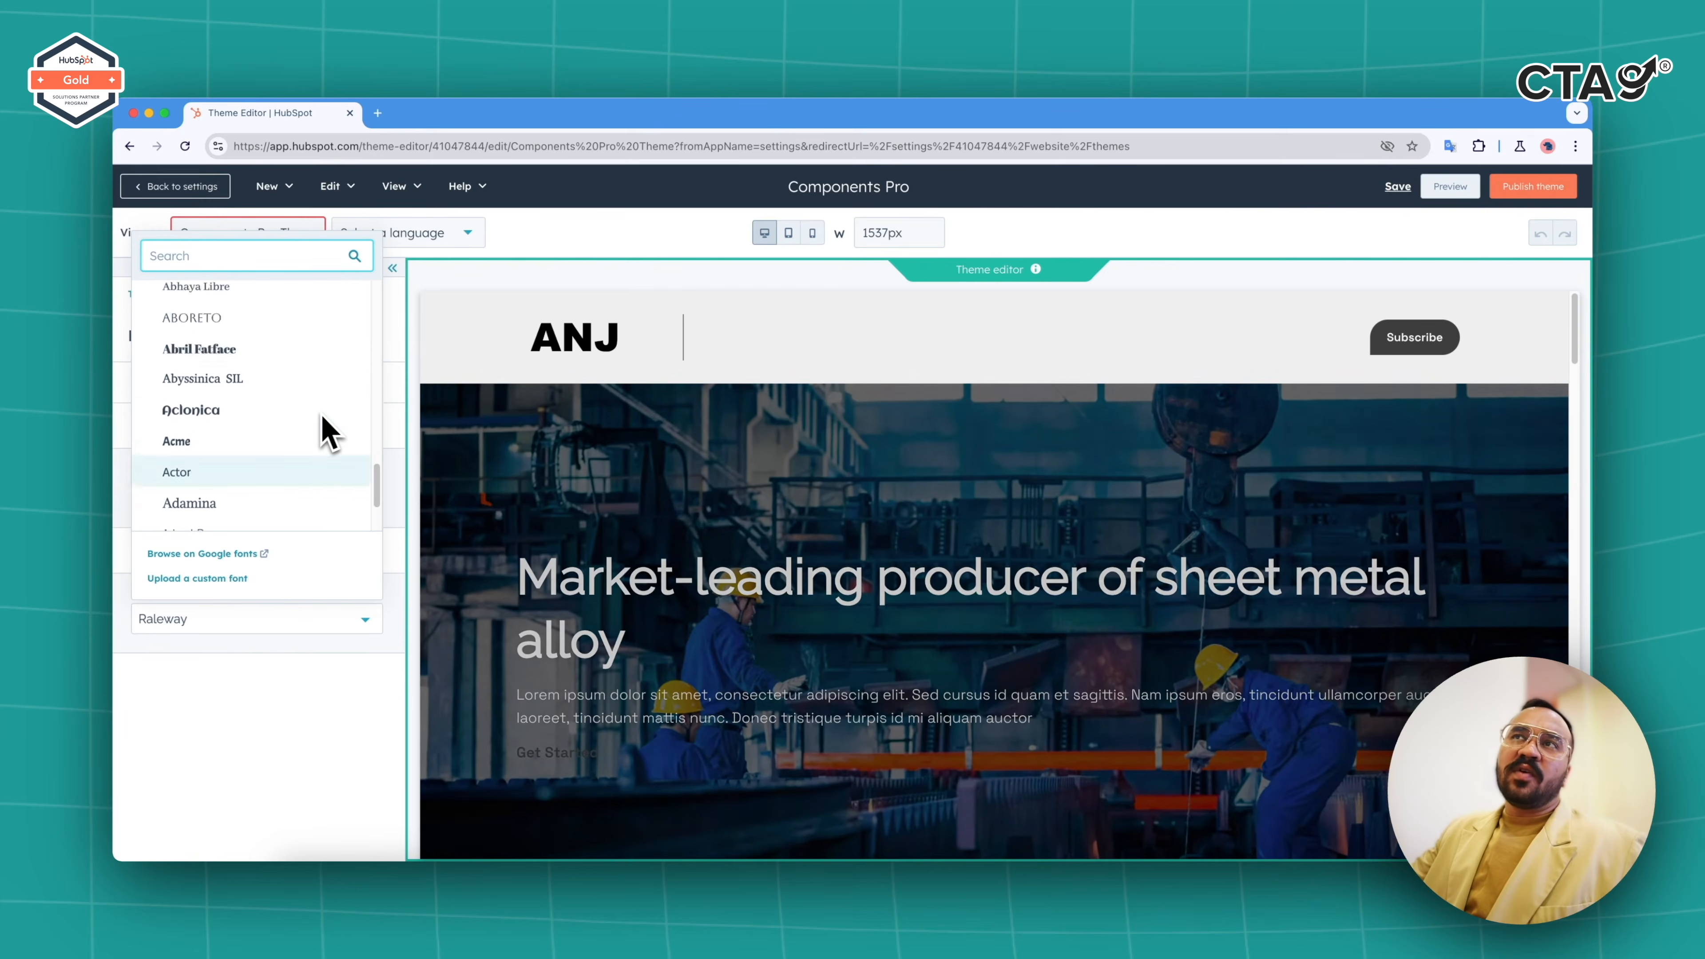
scroll(324, 460, "up", 1)
left_click(339, 709)
scroll(892, 716, "down", 20)
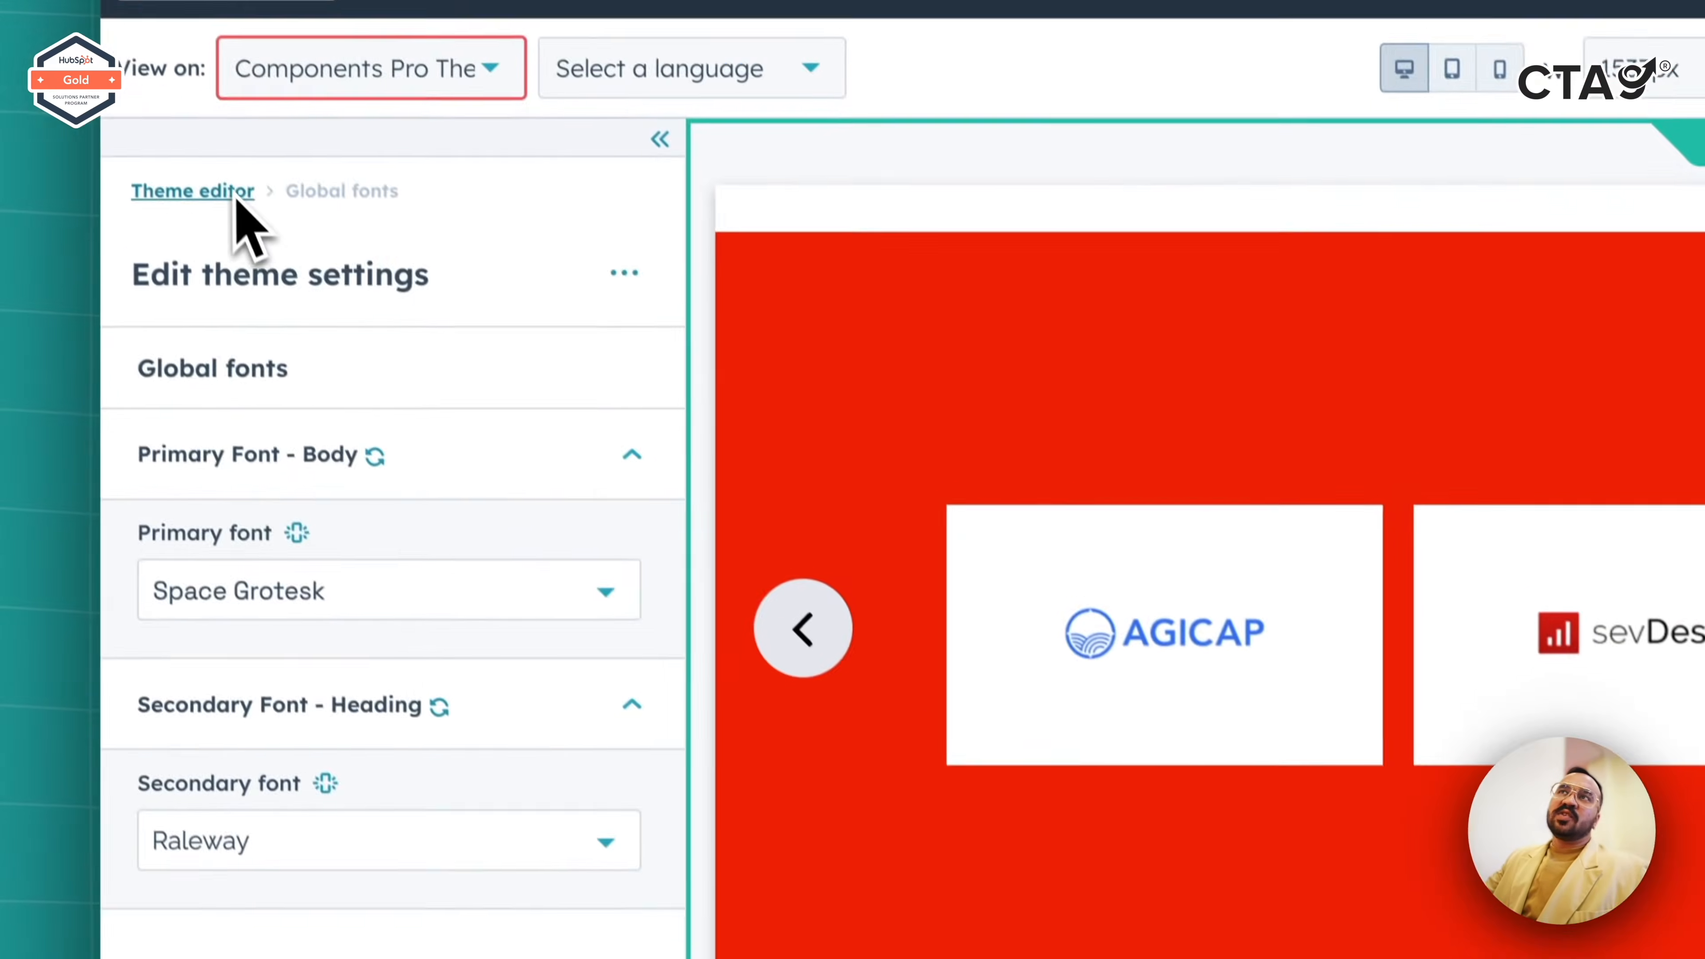
- Return to the main theme settings, expand the Light Theme header colors and bring the site header into the preview
left_click(232, 191)
scroll(604, 780, "down", 5)
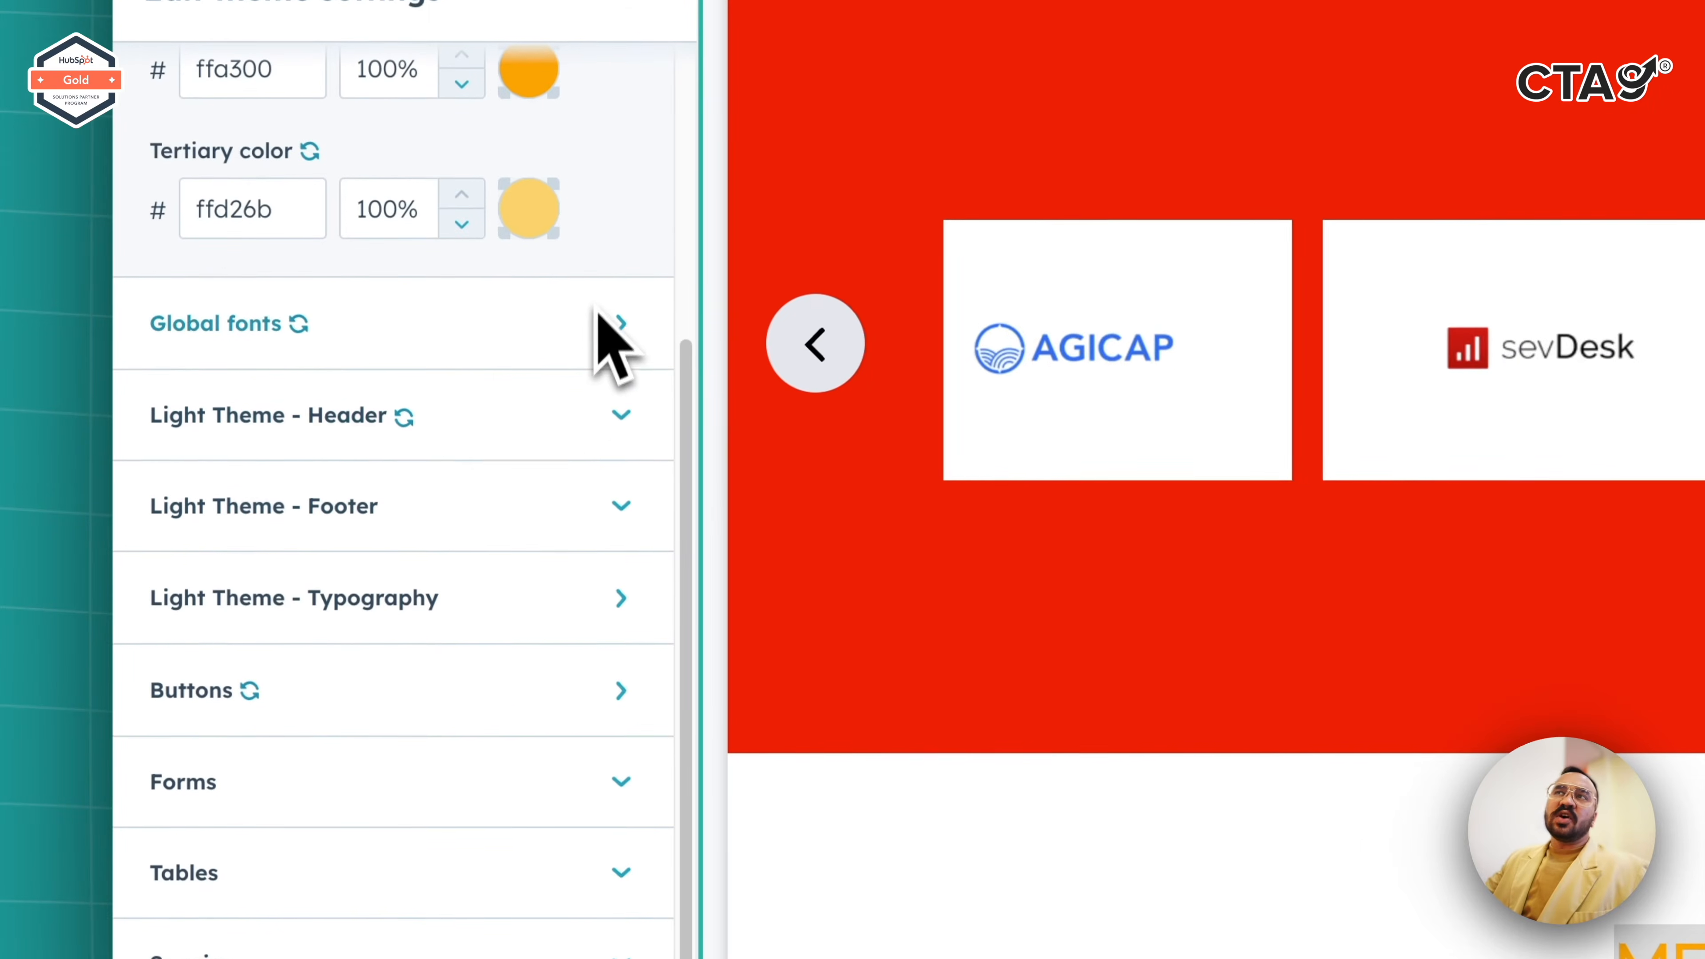
left_click(572, 419)
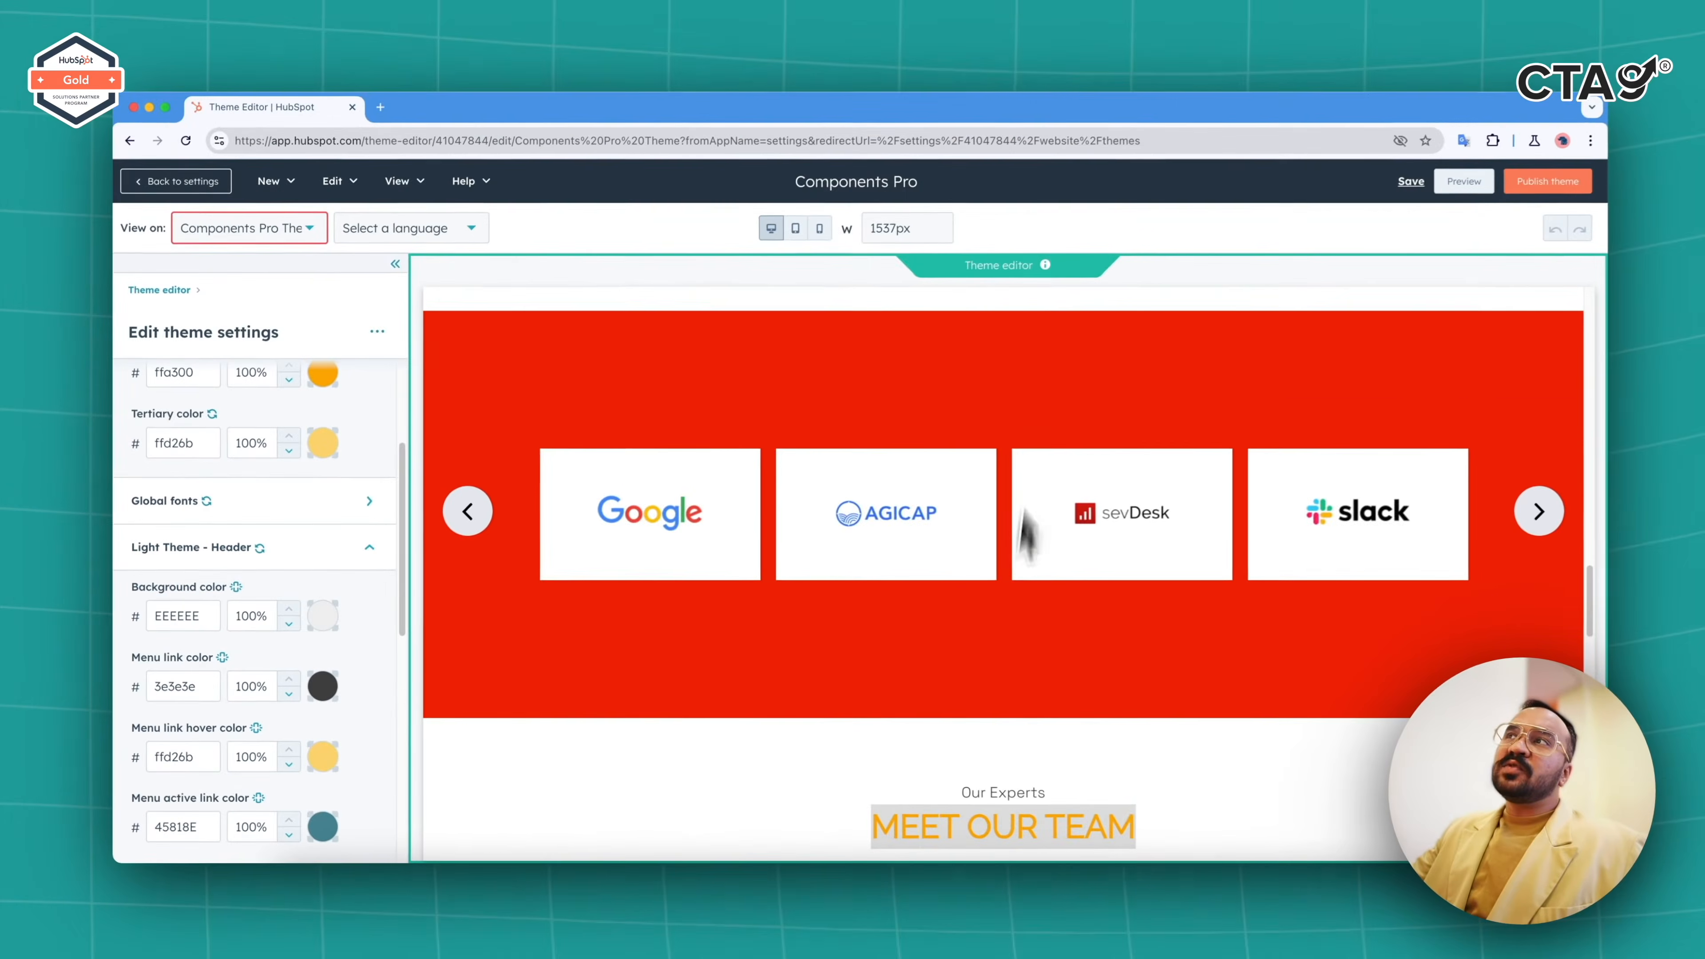
scroll(1017, 482, "down", 5)
scroll(1017, 497, "up", 10)
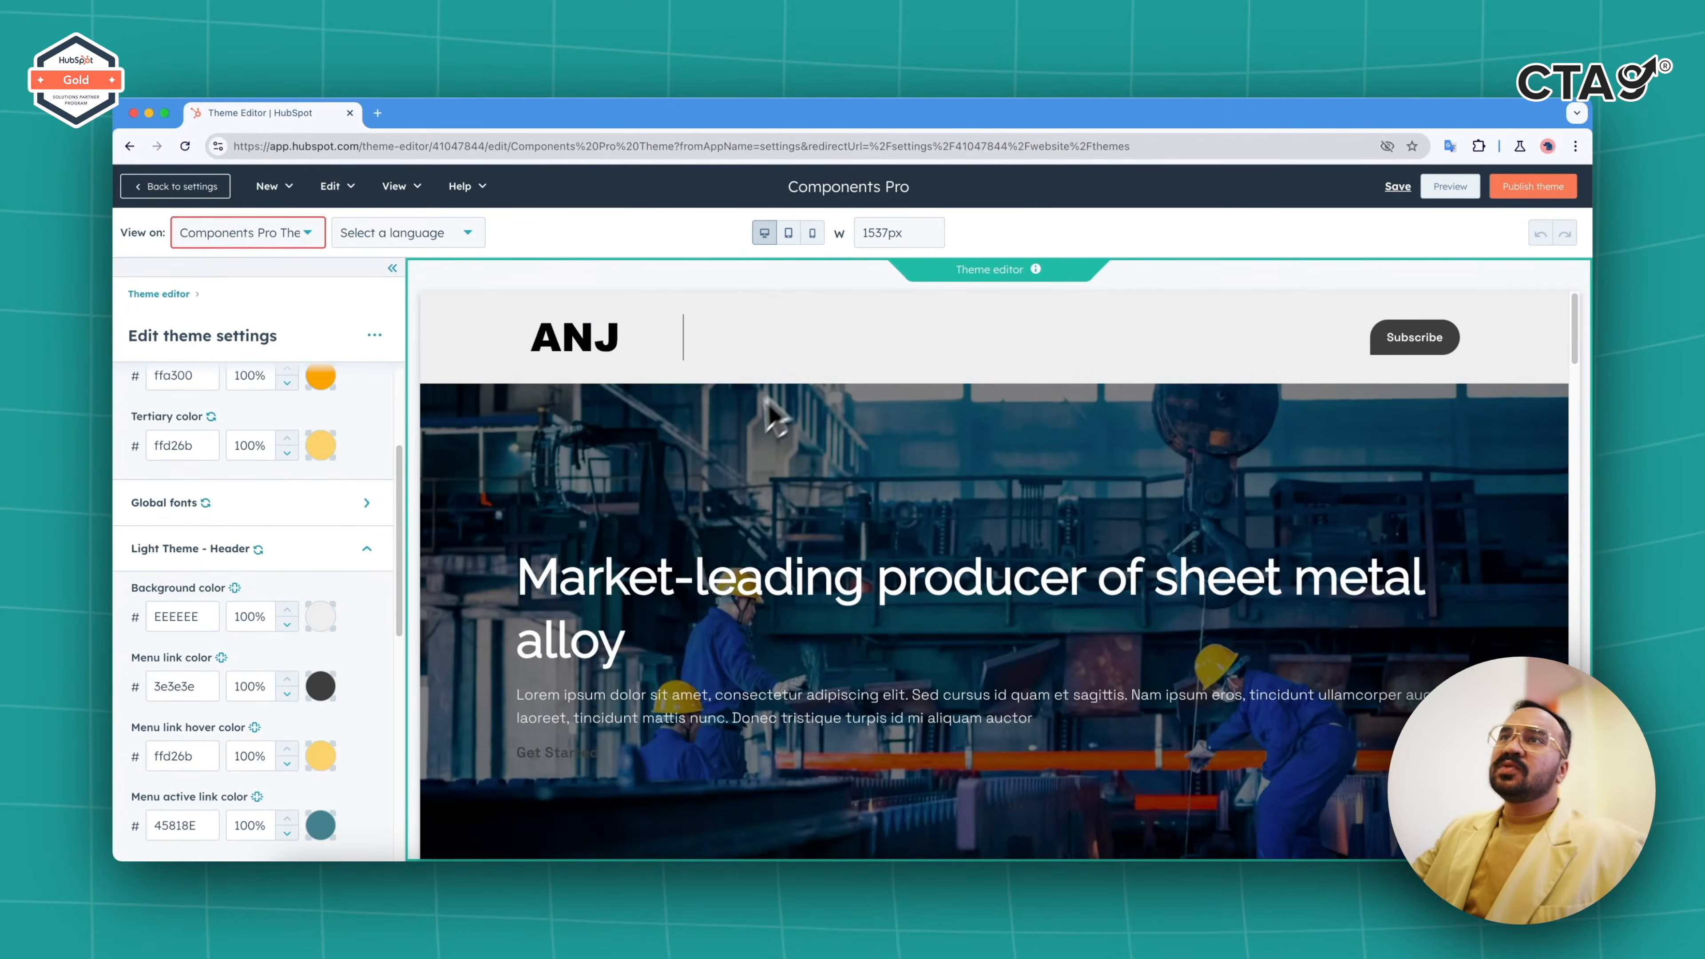
scroll(772, 413, "down", 3)
scroll(667, 591, "up", 3)
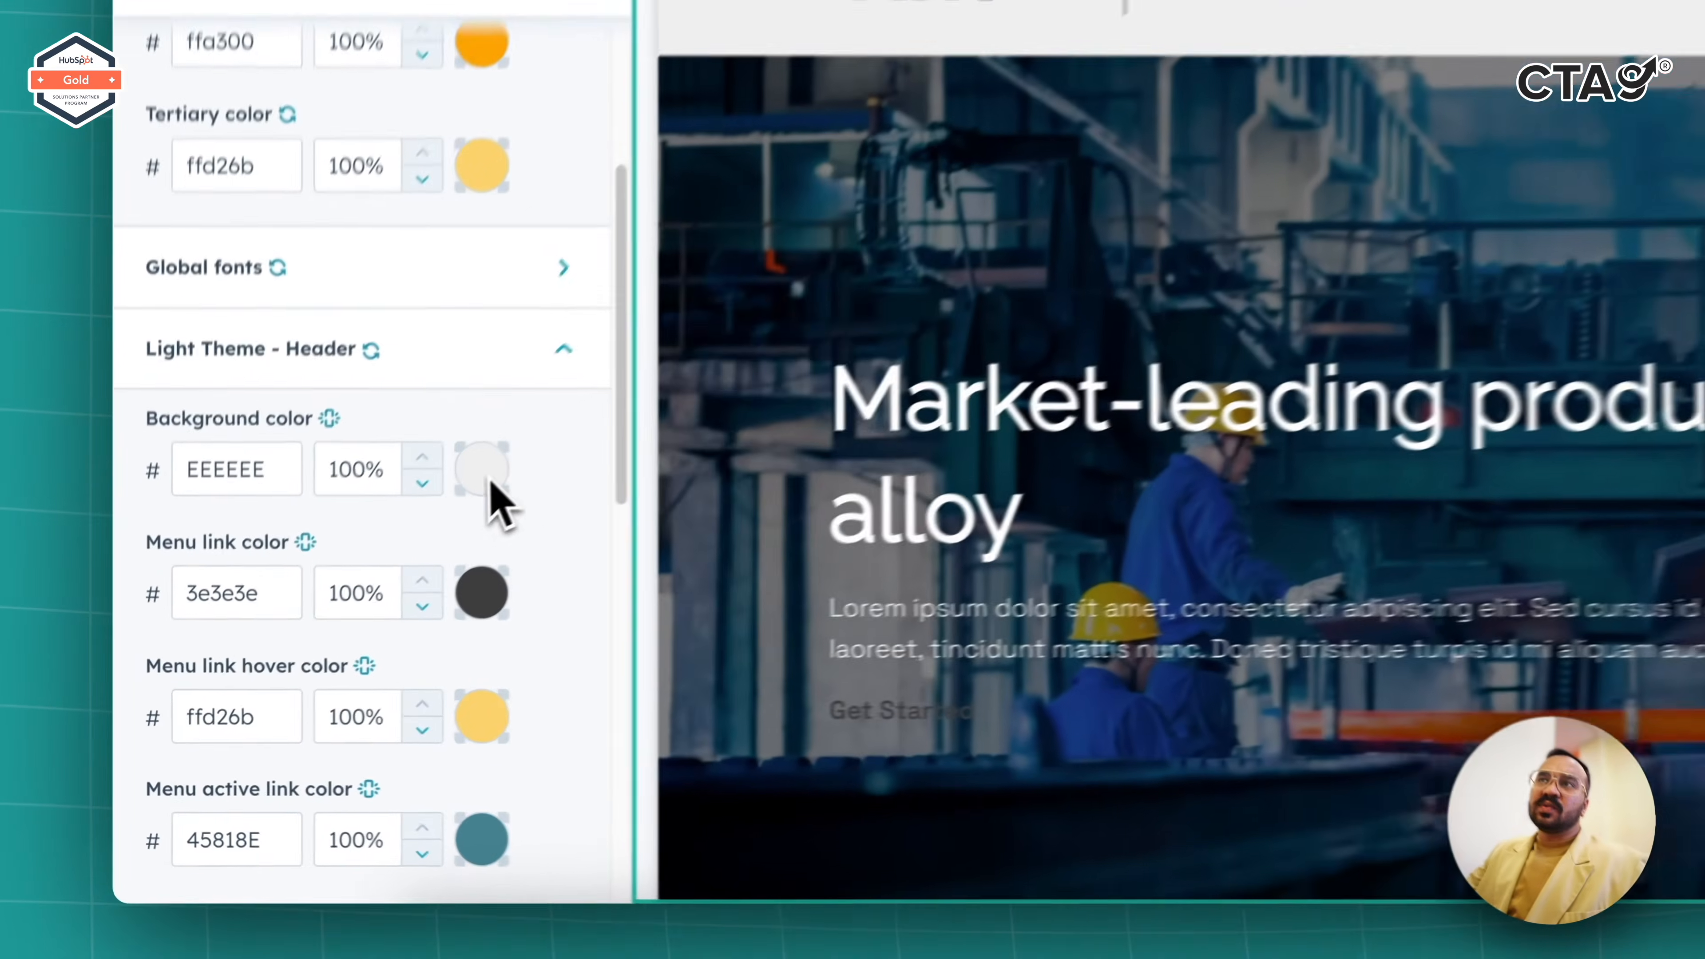
- Set the Light Theme header's background color to 00FFFF and its menu link color to 000000
left_click(321, 619)
left_click(680, 435)
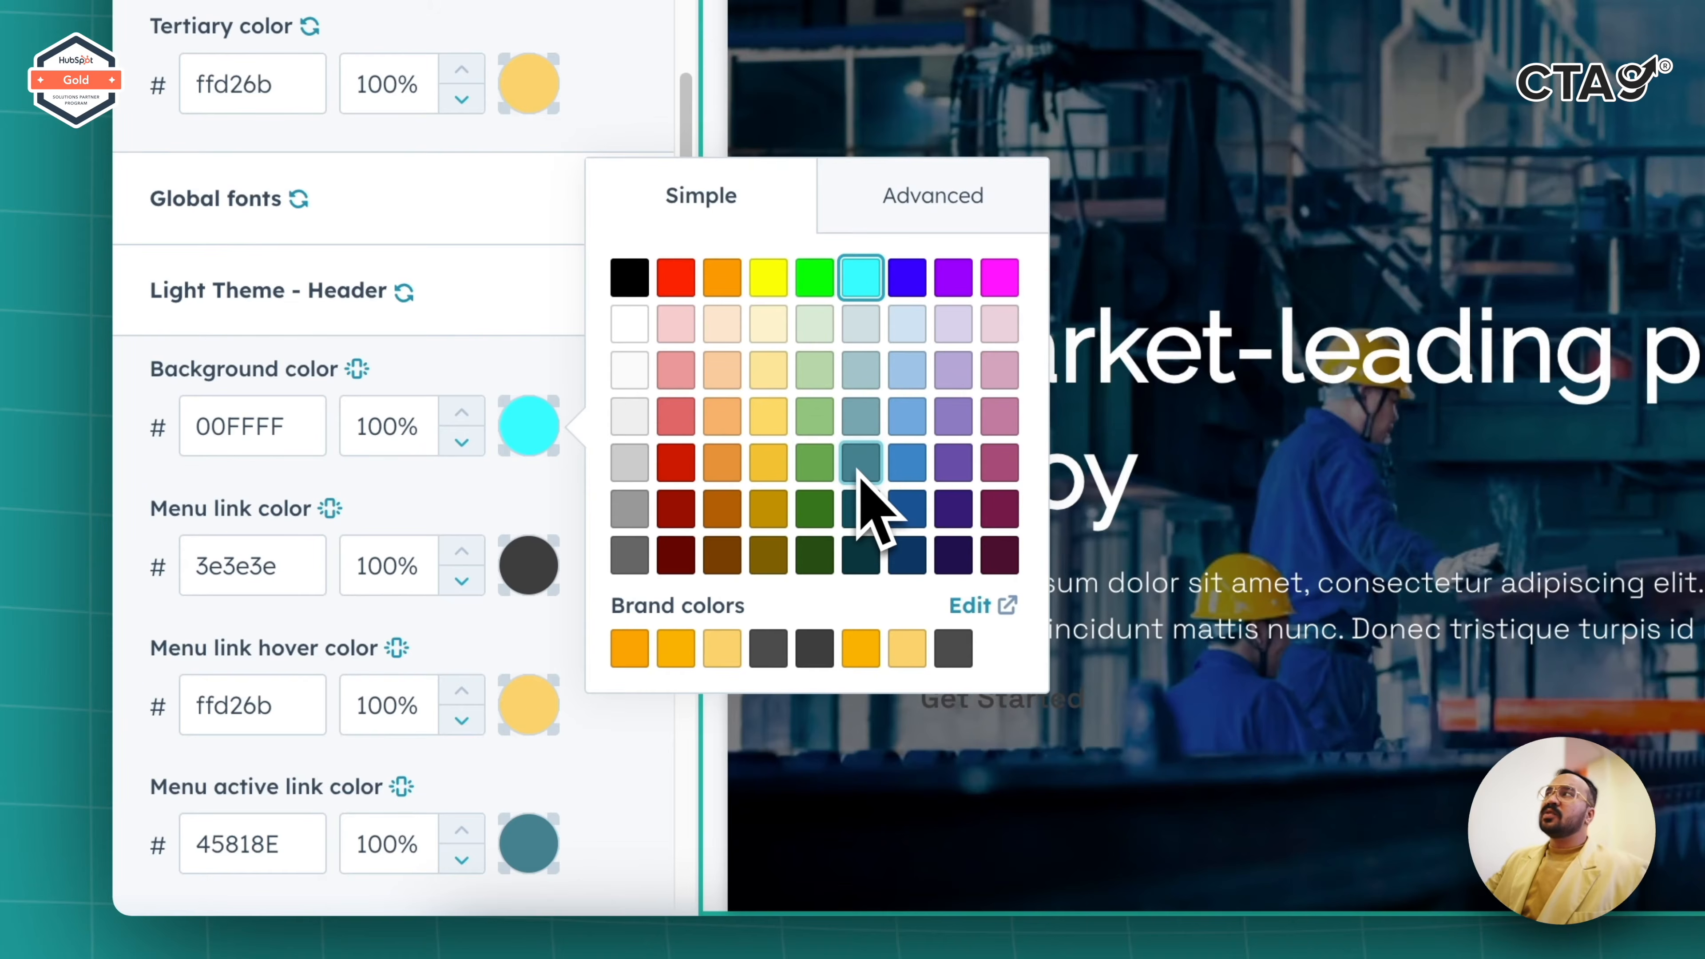
left_click(525, 583)
left_click(628, 422)
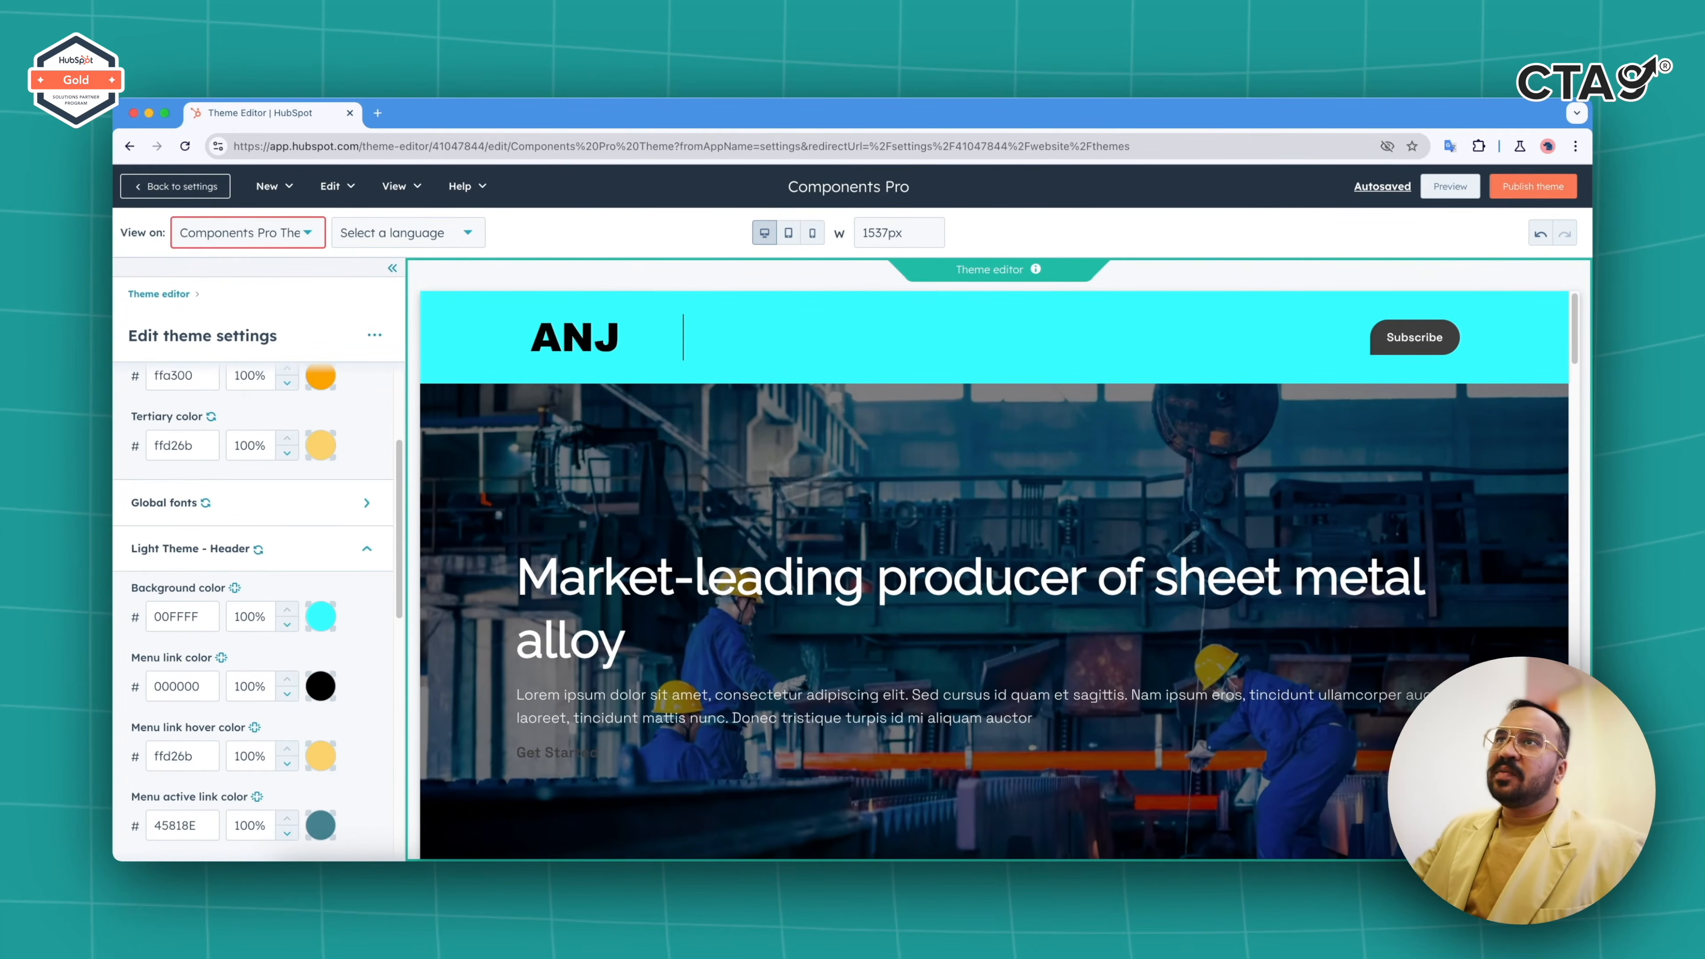
- Set the header's child menu link hover color to F9CB9C and its child menu active link color to 00FF03
scroll(322, 709, "down", 2)
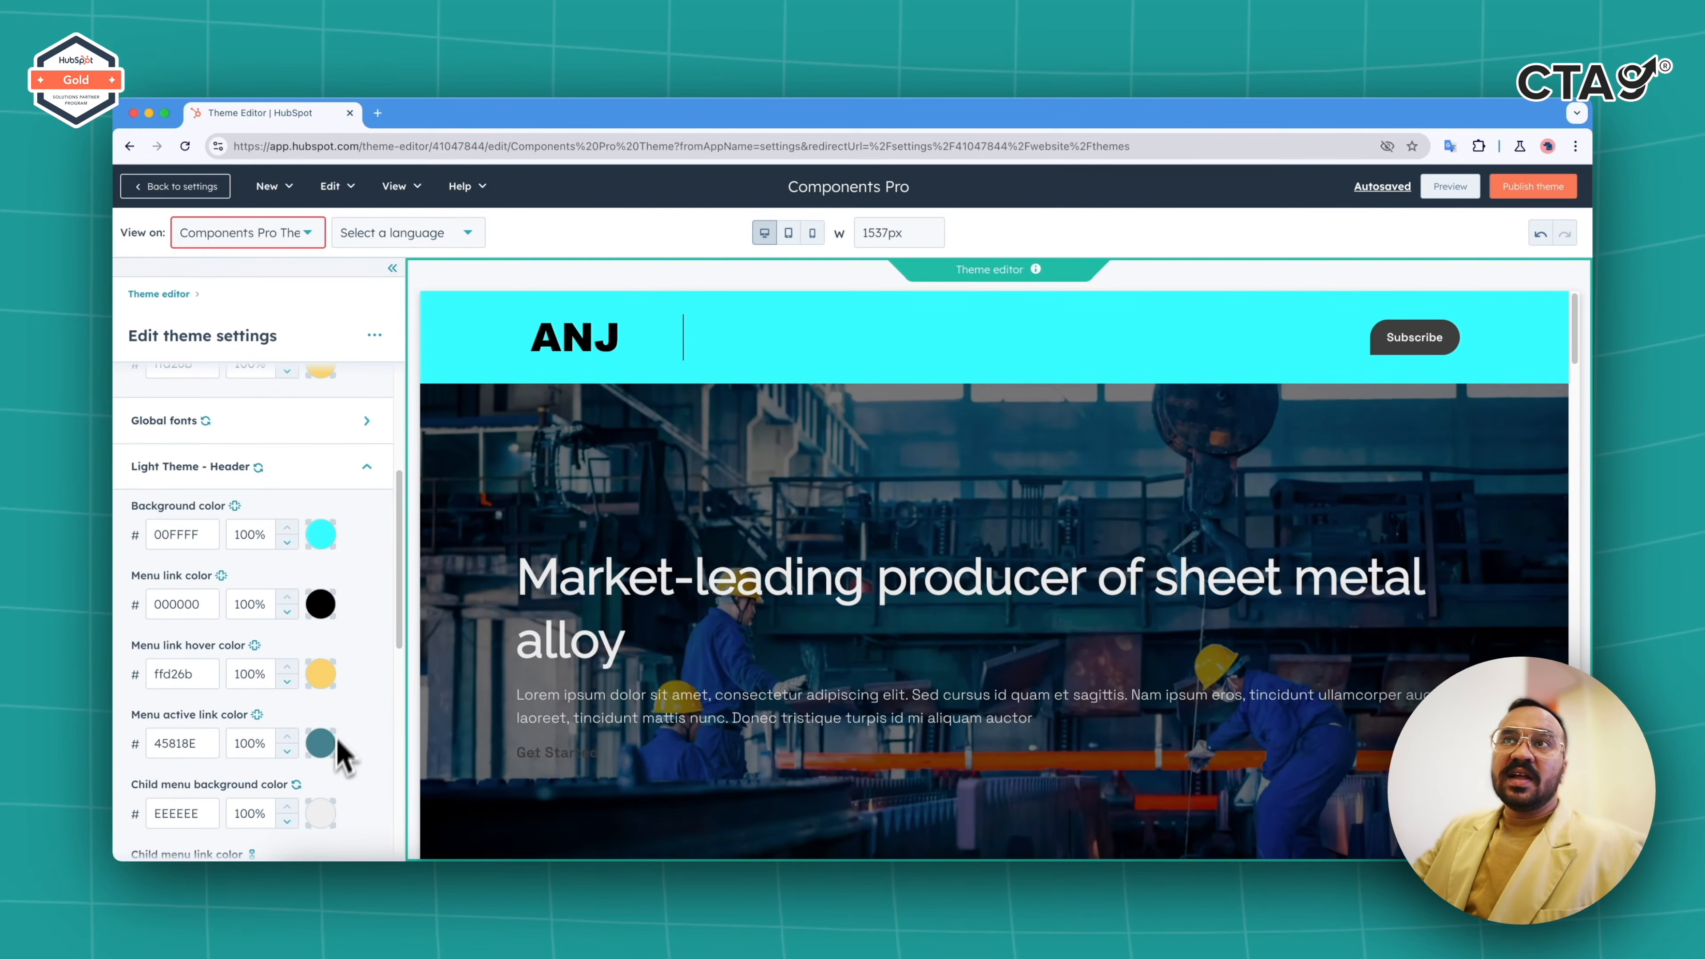
scroll(339, 772, "down", 3)
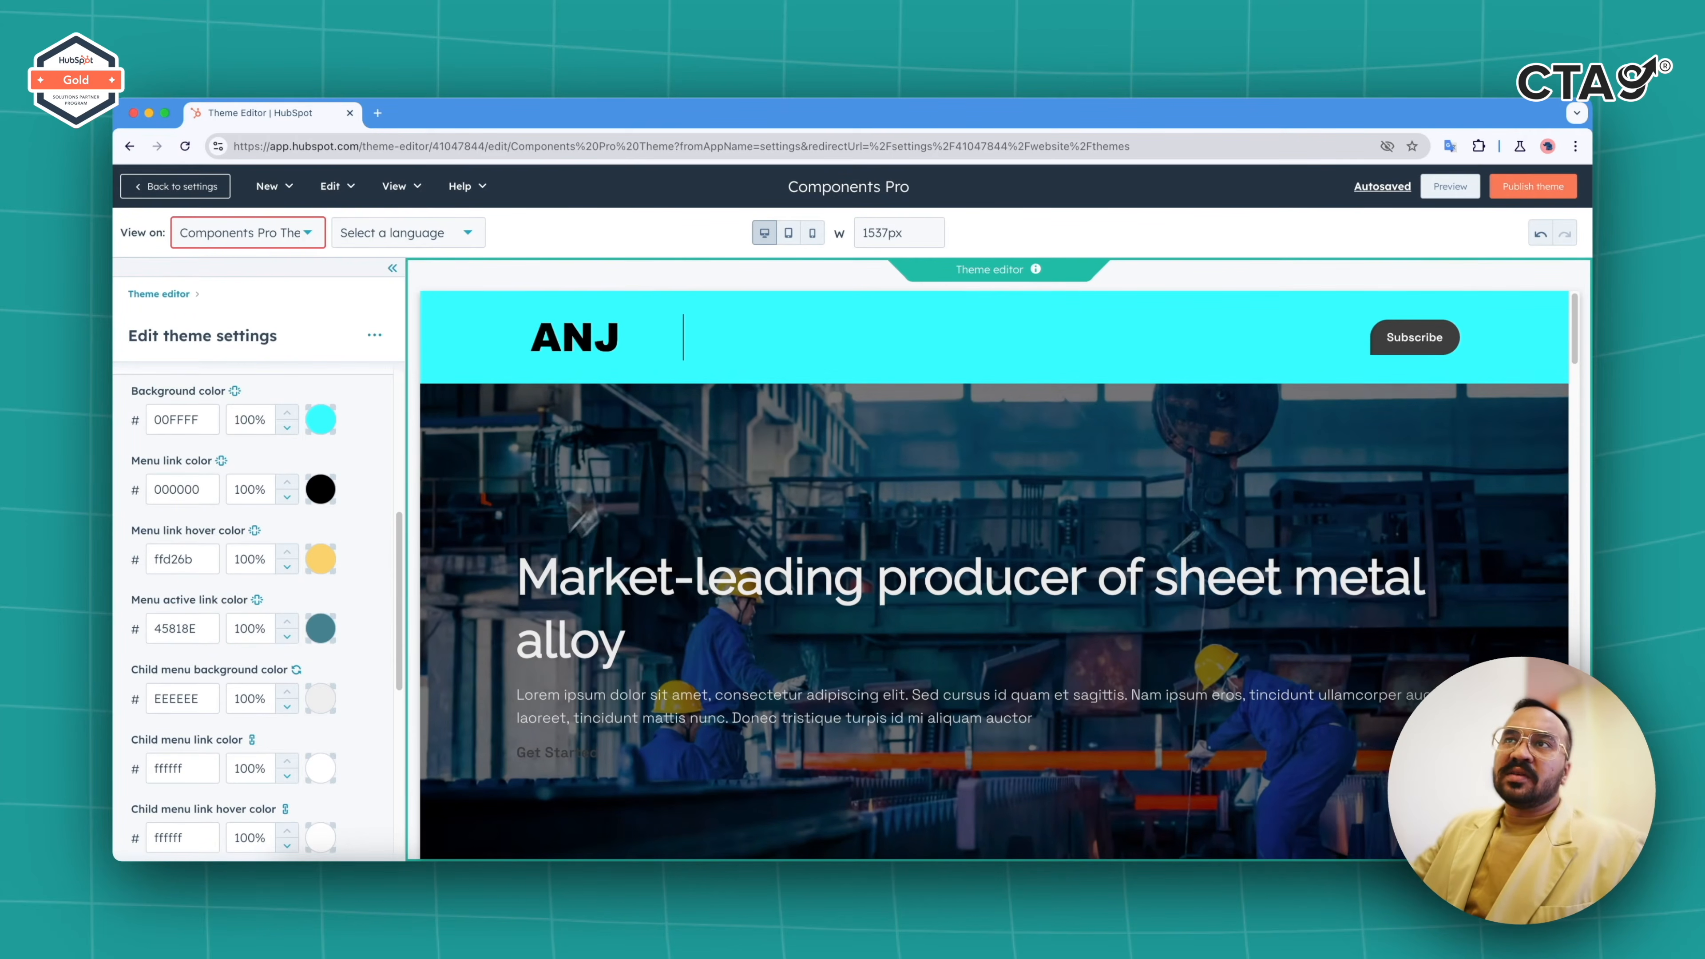
scroll(572, 498, "down", 2)
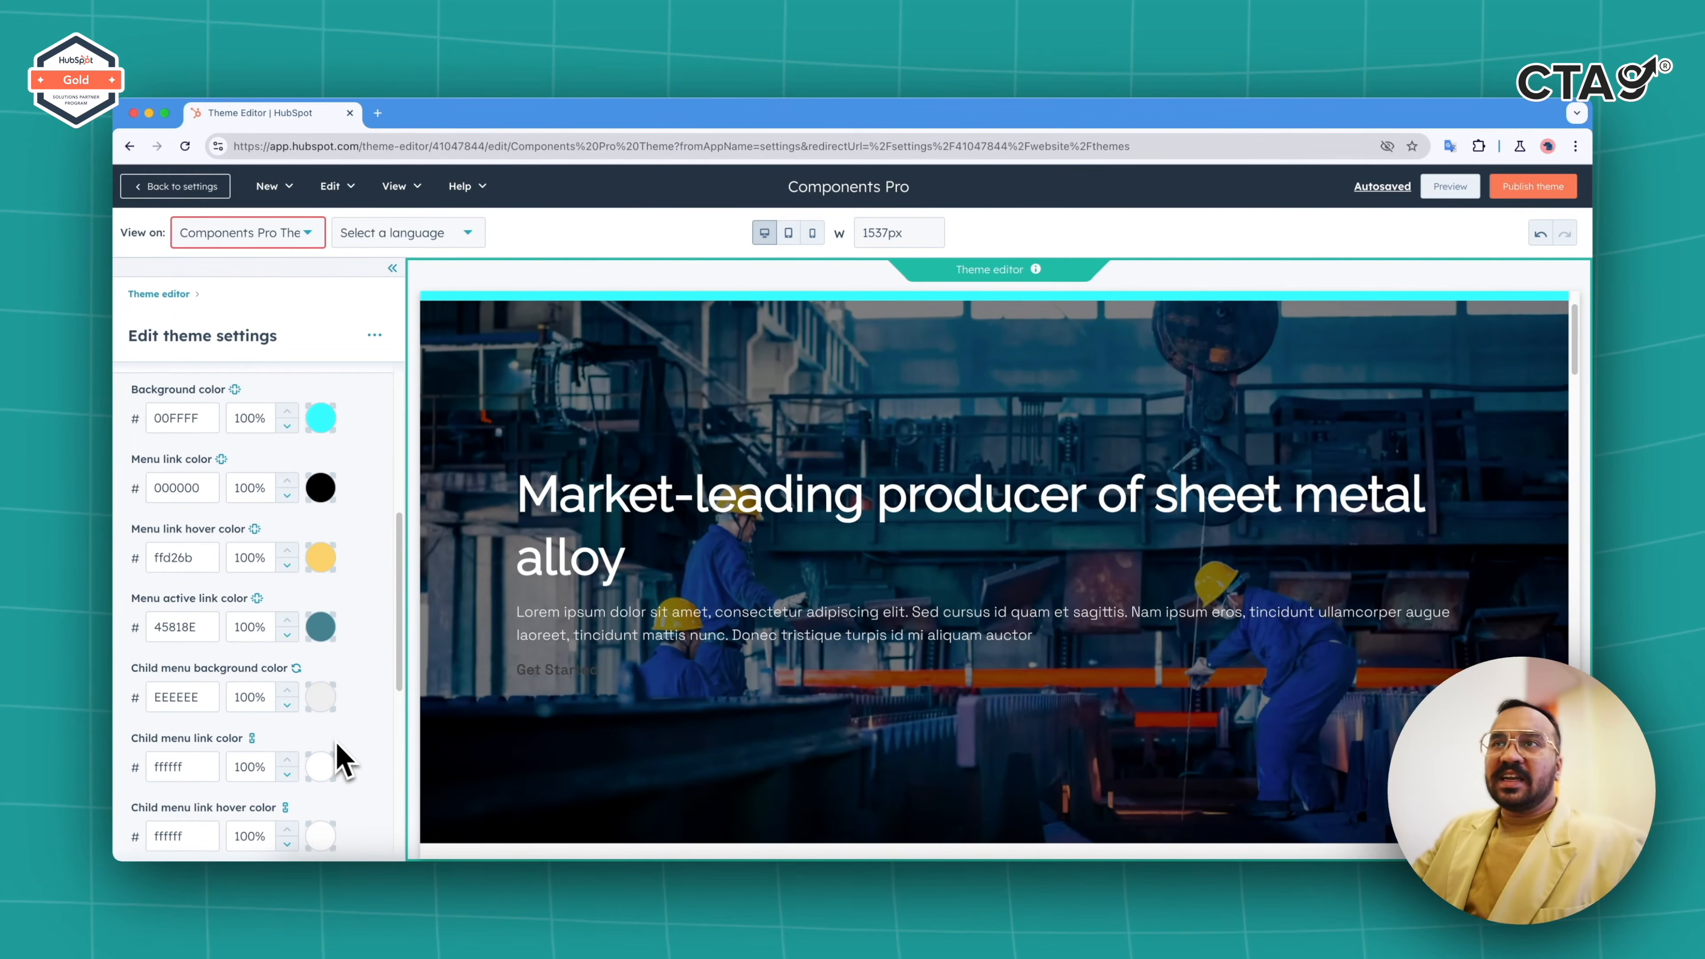
scroll(336, 752, "down", 4)
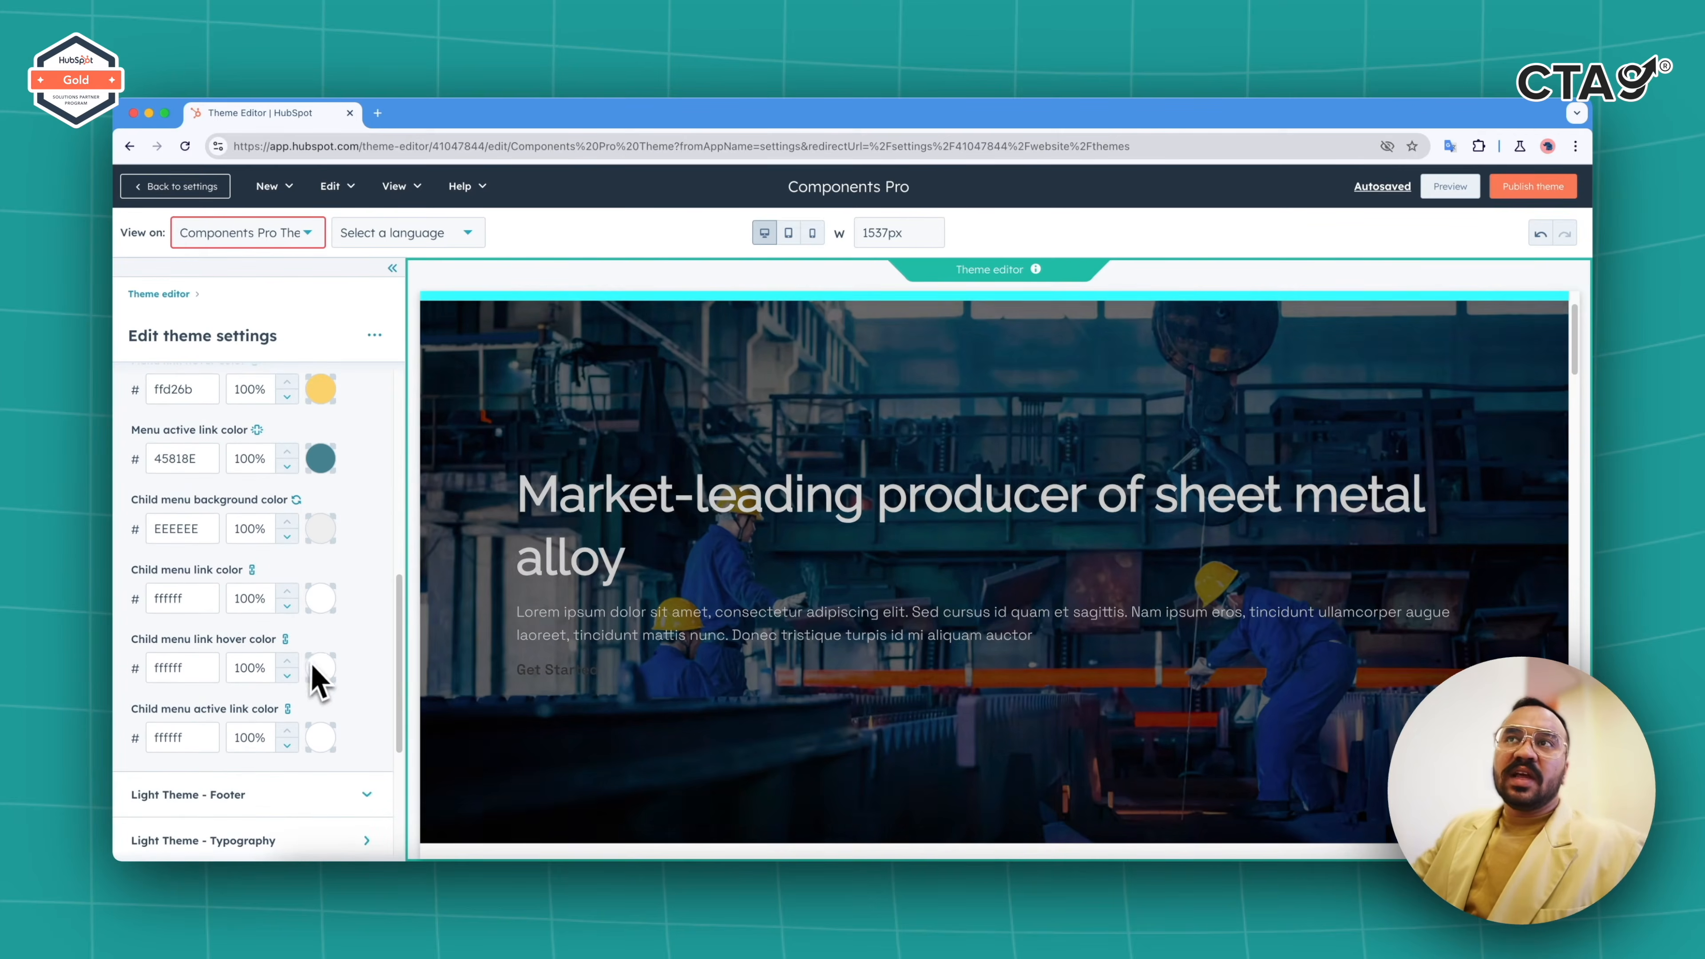
left_click(320, 668)
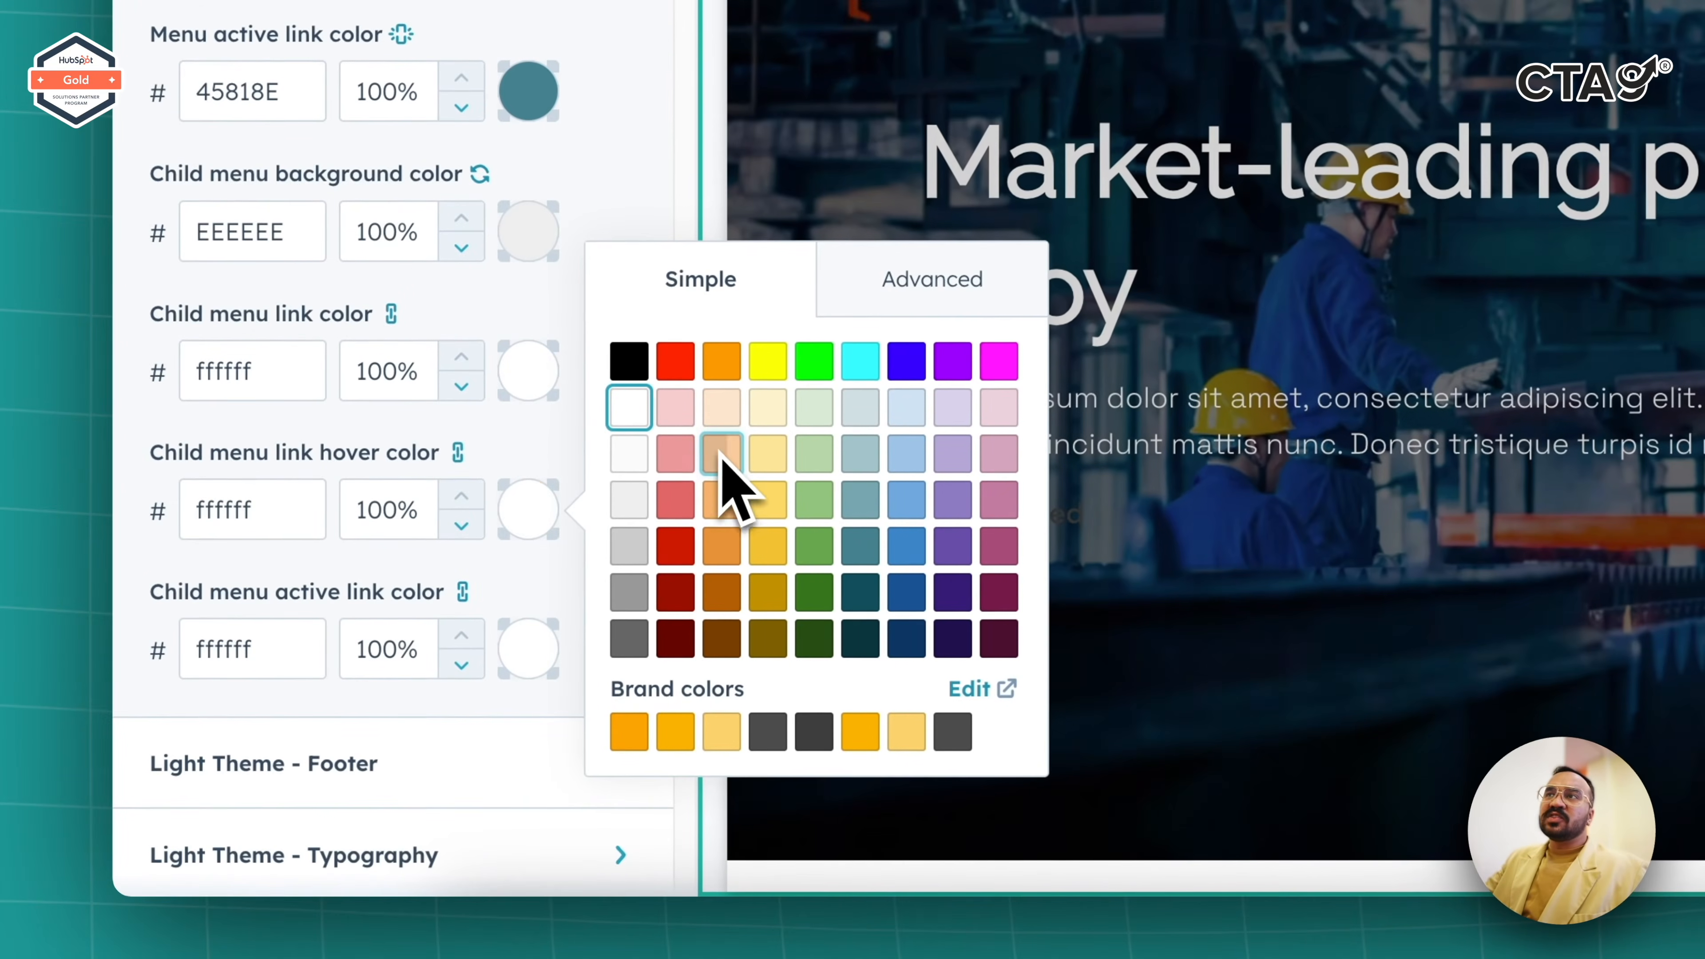
left_click(722, 455)
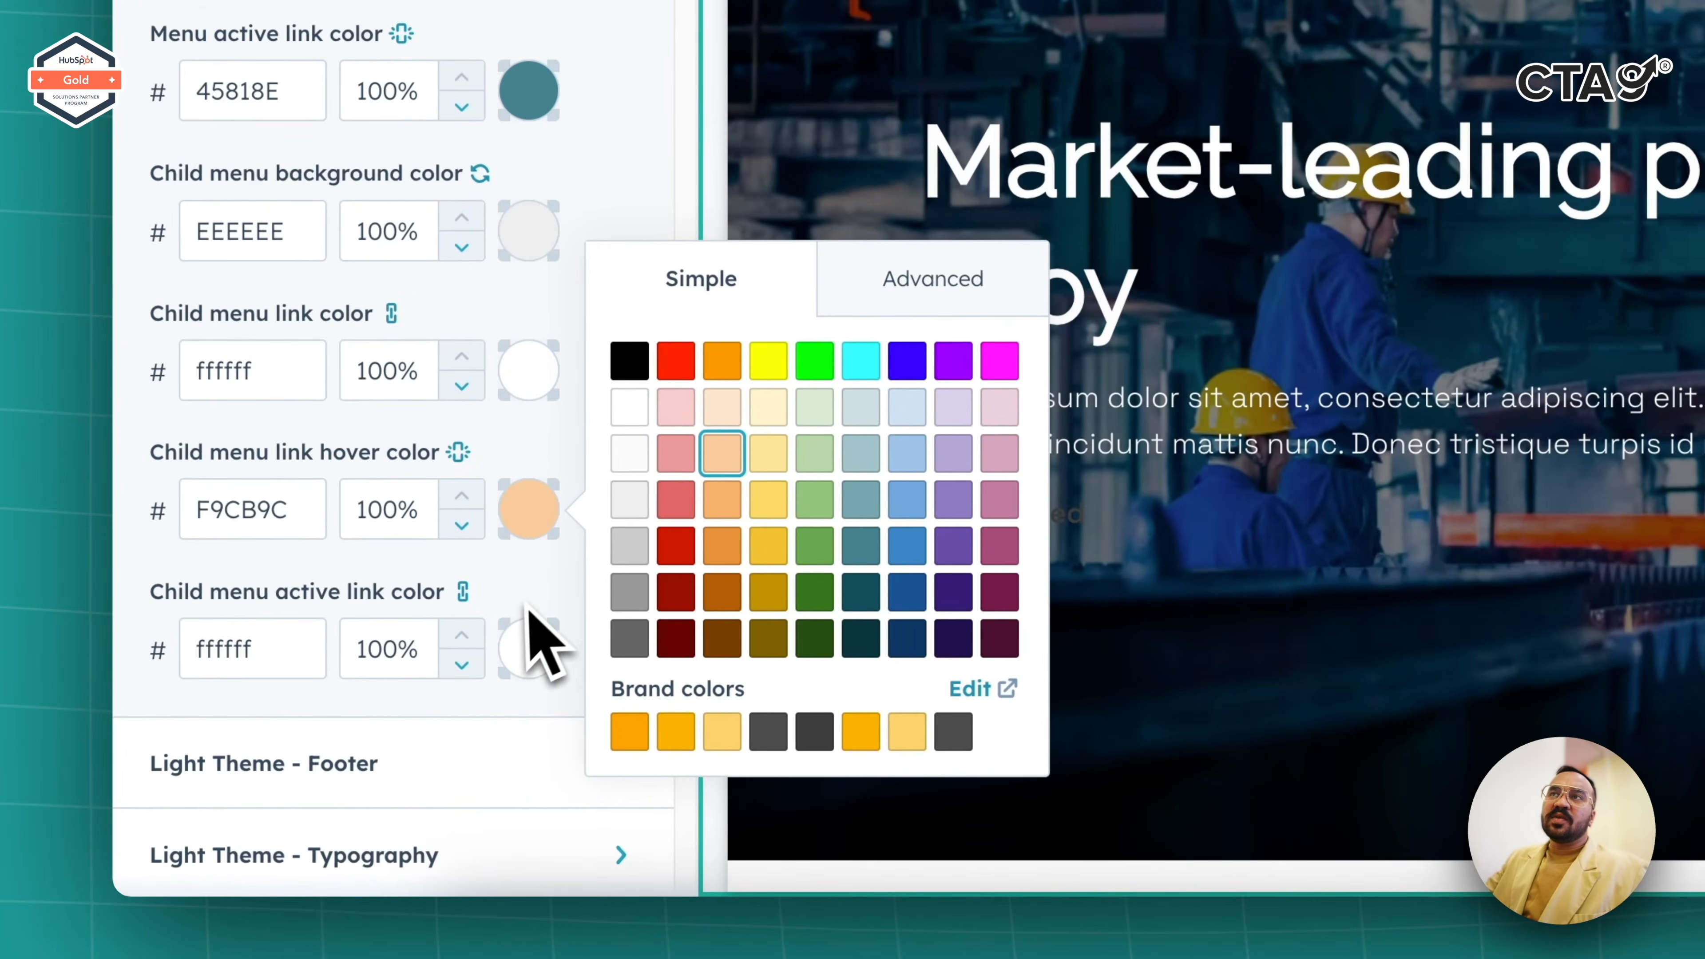
left_click(548, 635)
scroll(672, 672, "down", 4)
left_click(536, 441)
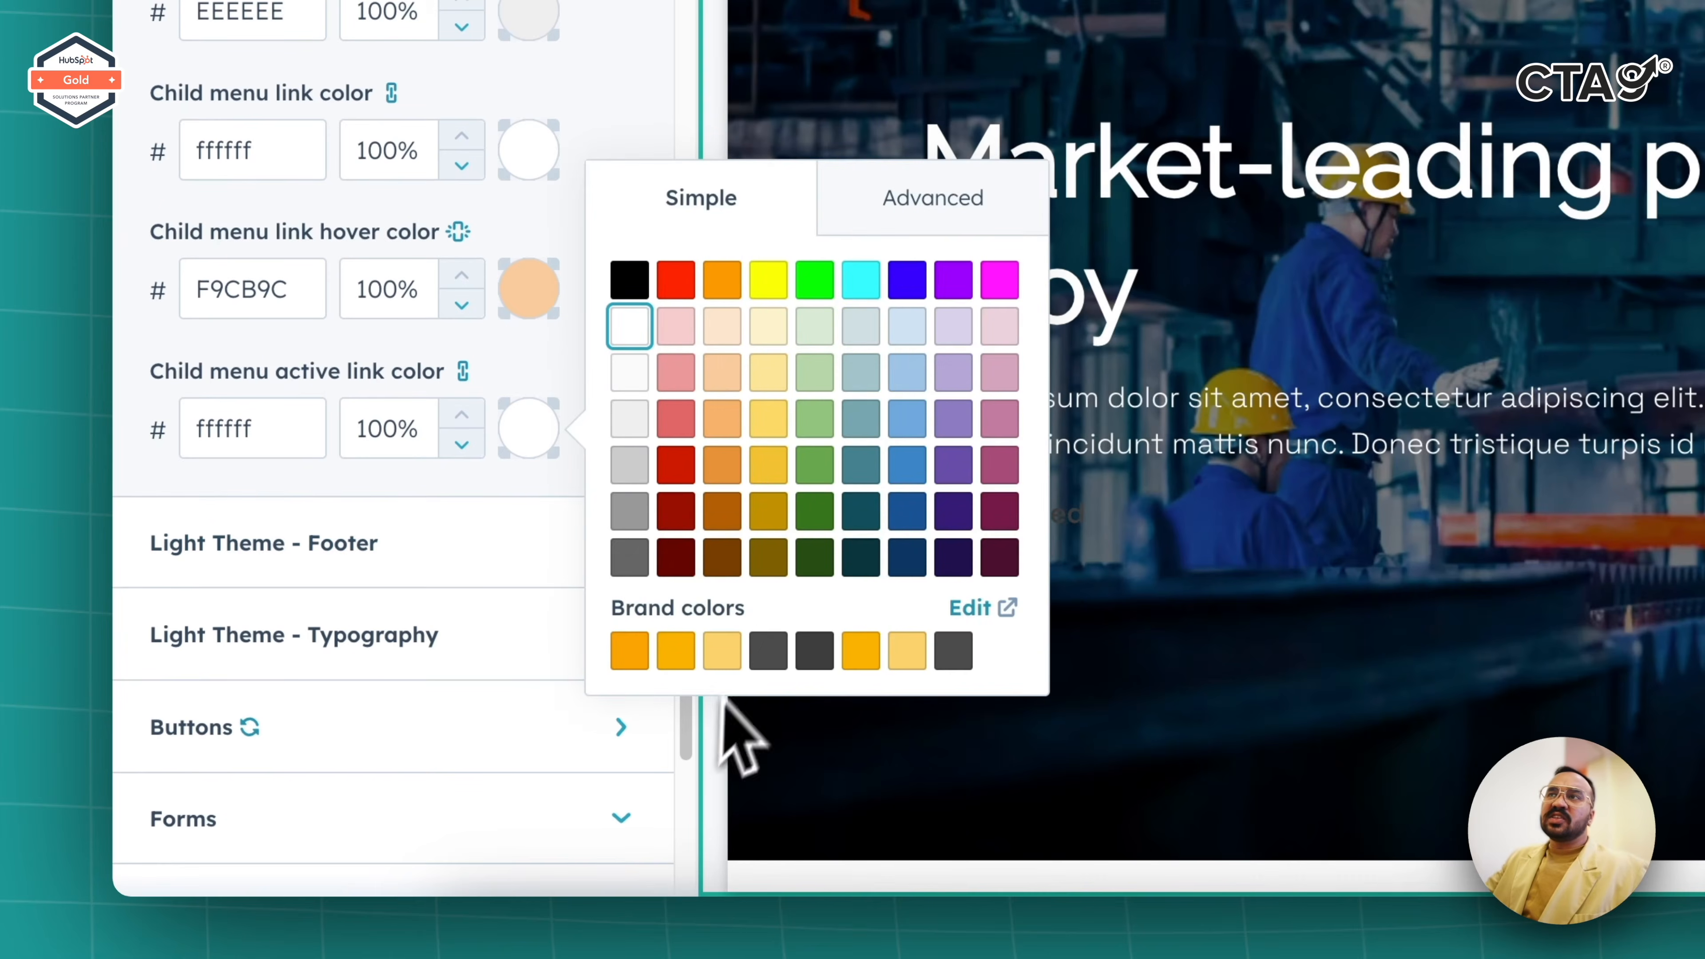
left_click(830, 288)
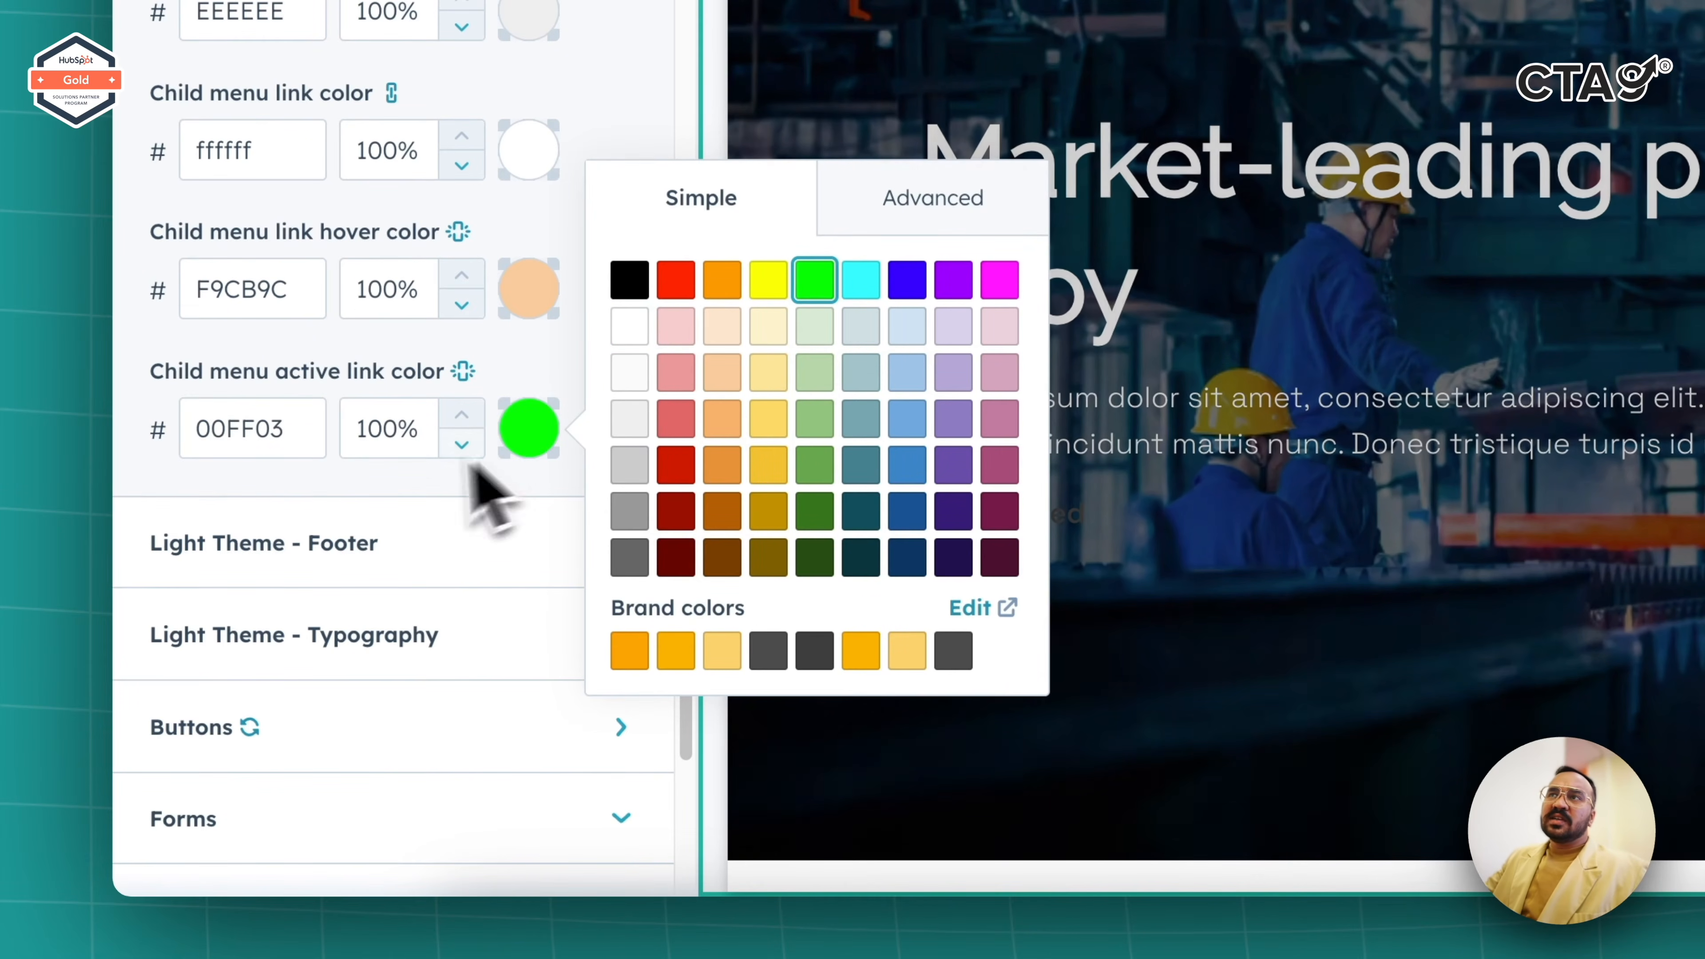
- Expand the Light Theme footer settings and set the footer background color to 660000
left_click(483, 545)
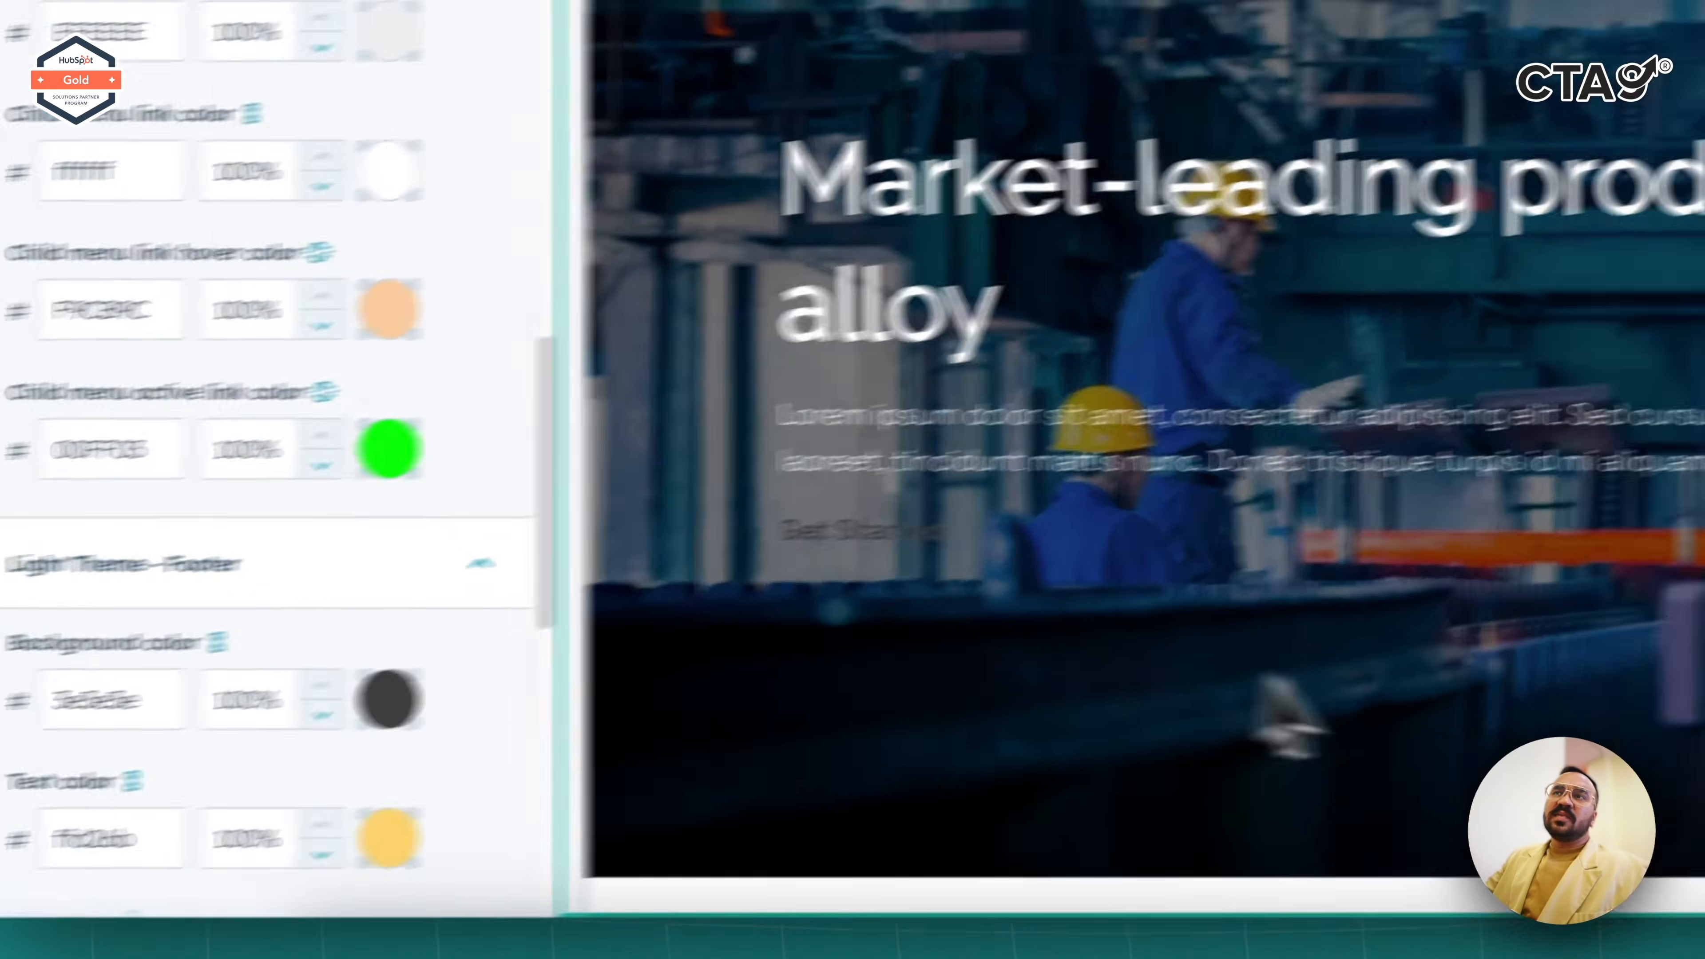
scroll(1443, 571, "down", 20)
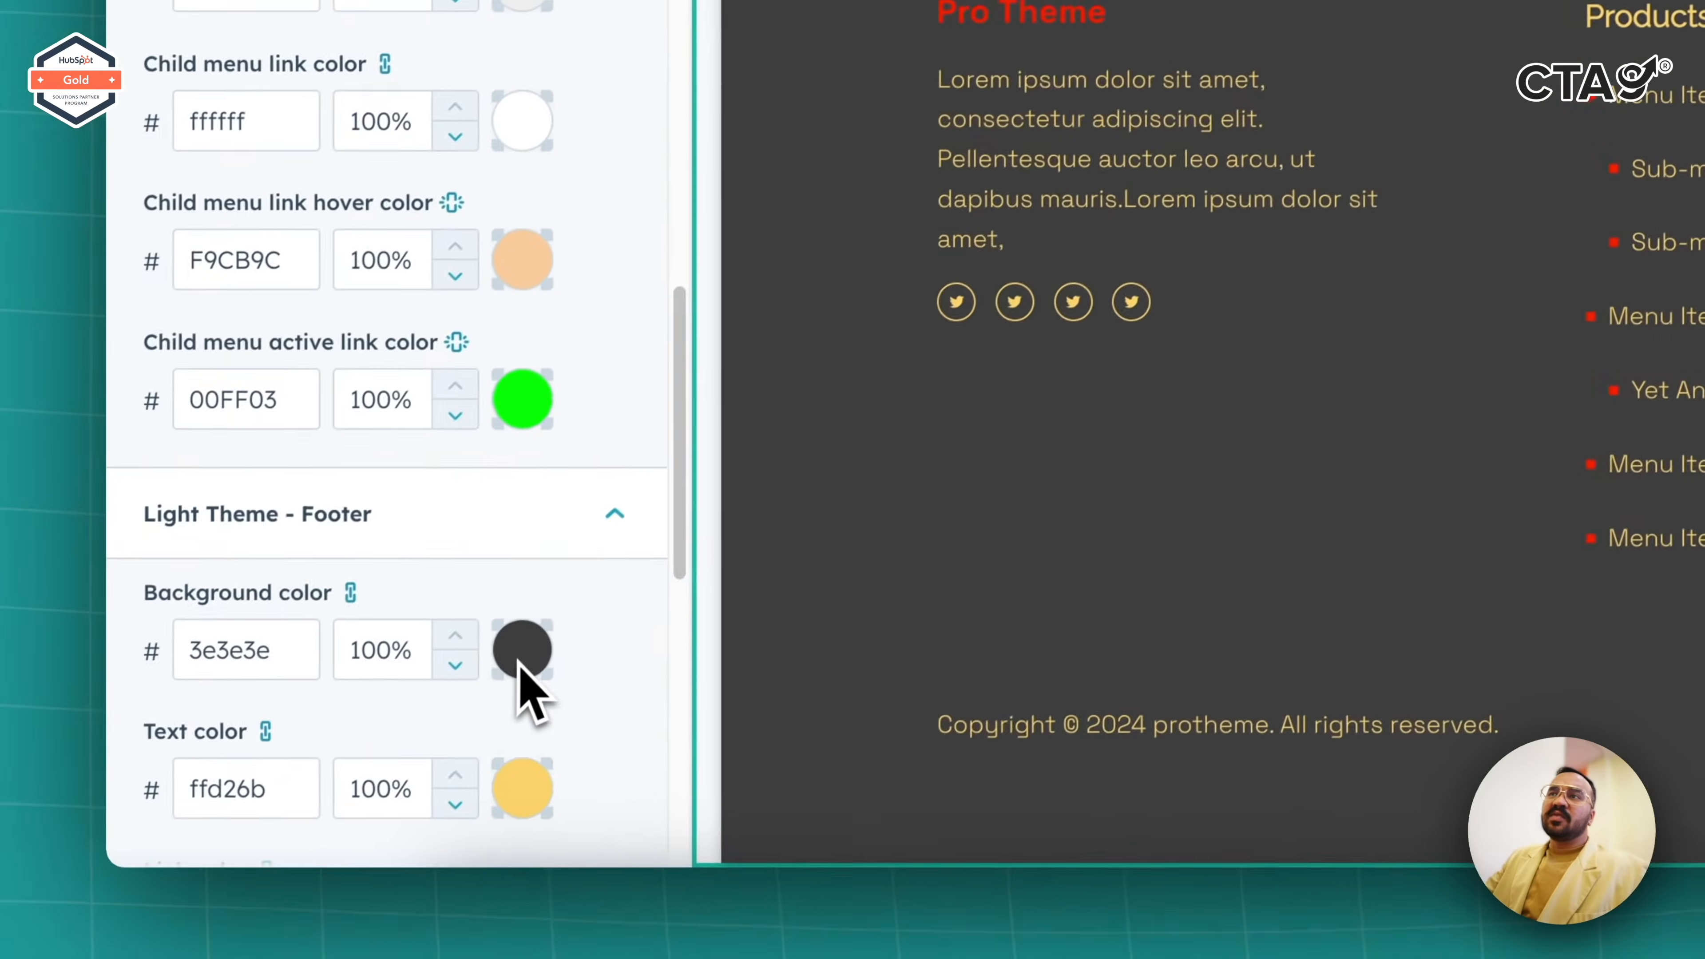
left_click(521, 658)
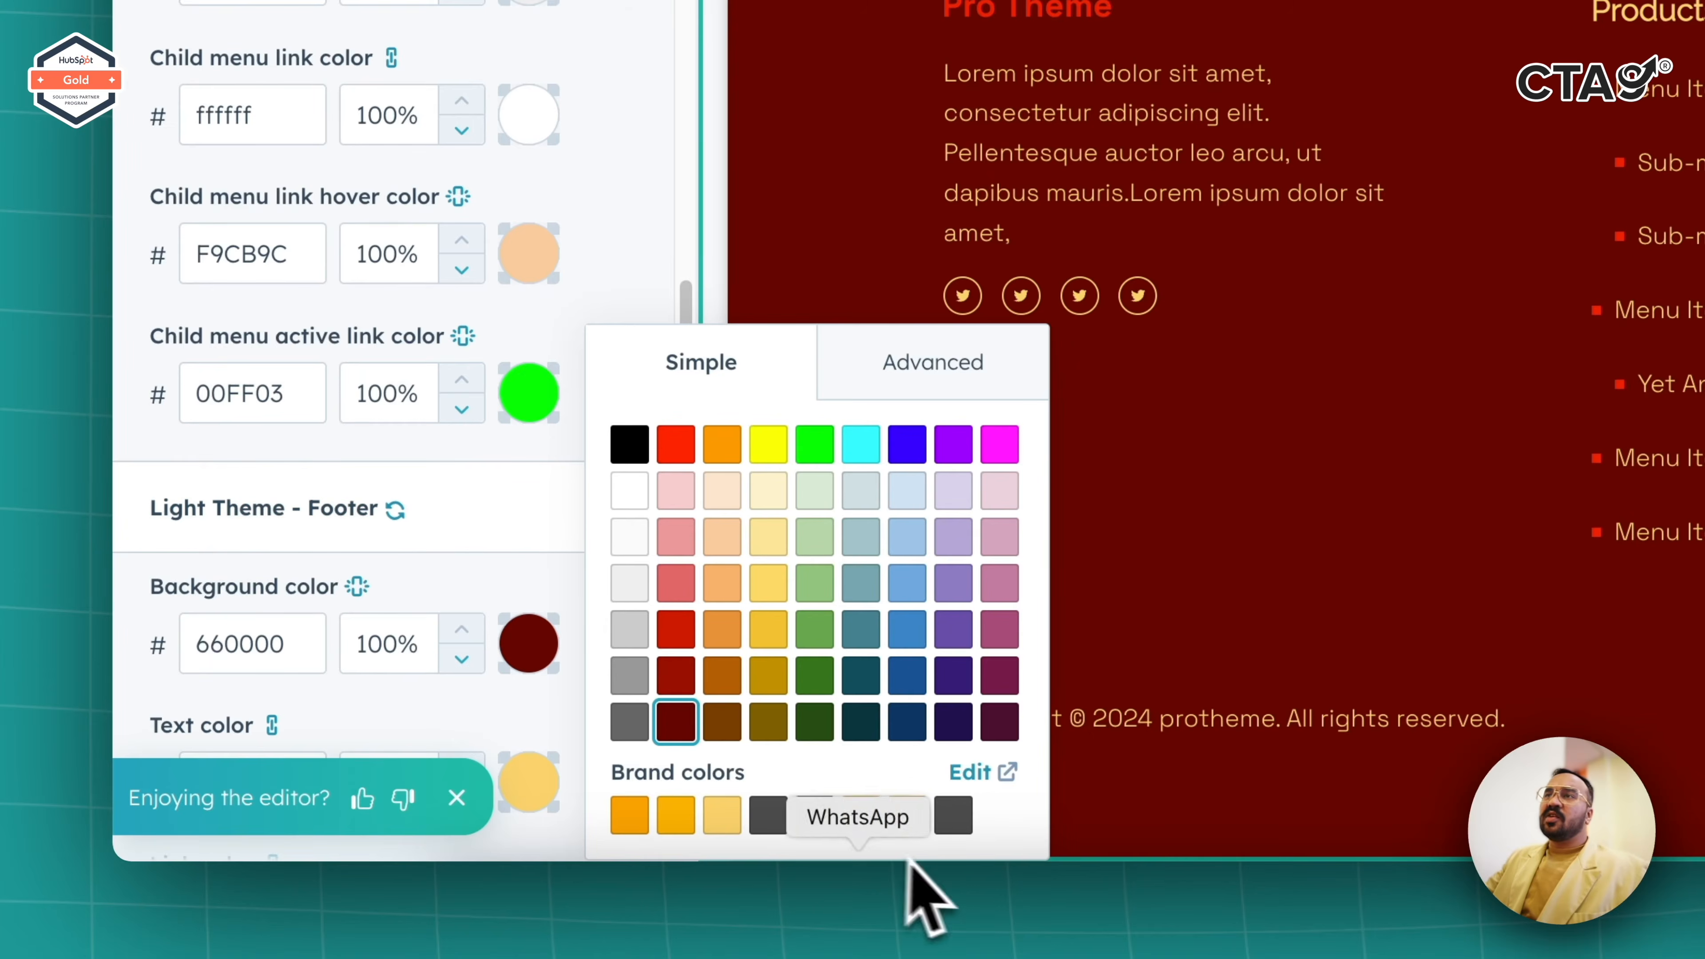
- Set the Light Theme footer's text color to FFFFFF
scroll(537, 602, "down", 5)
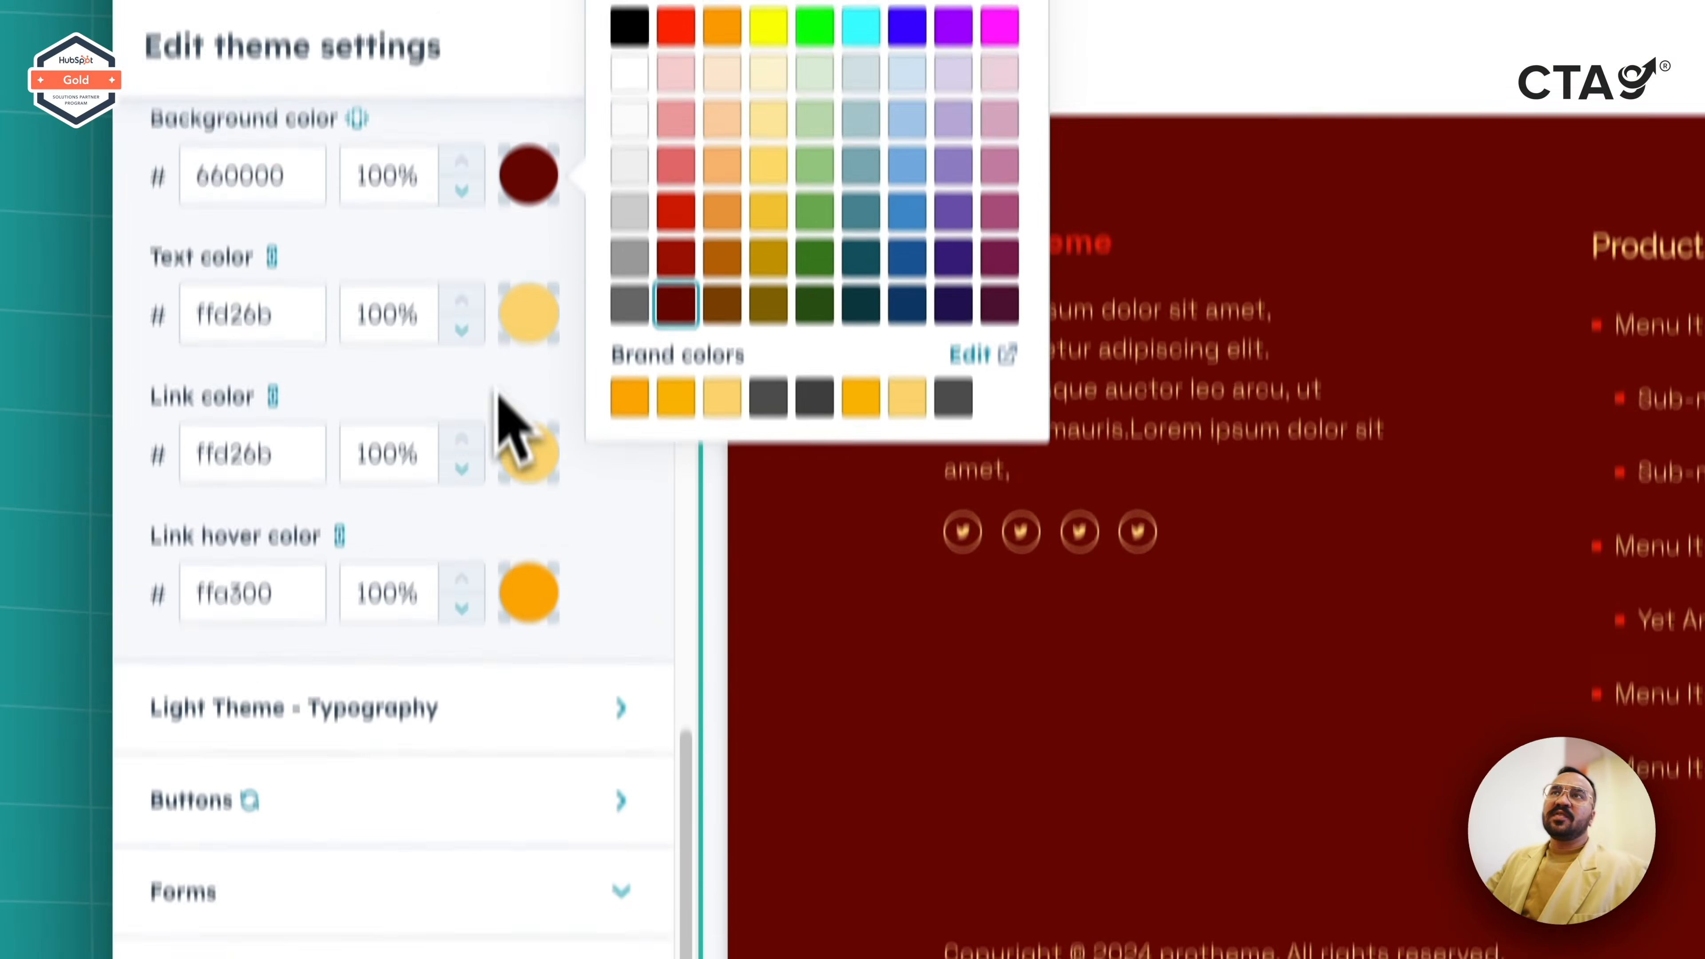
left_click(523, 468)
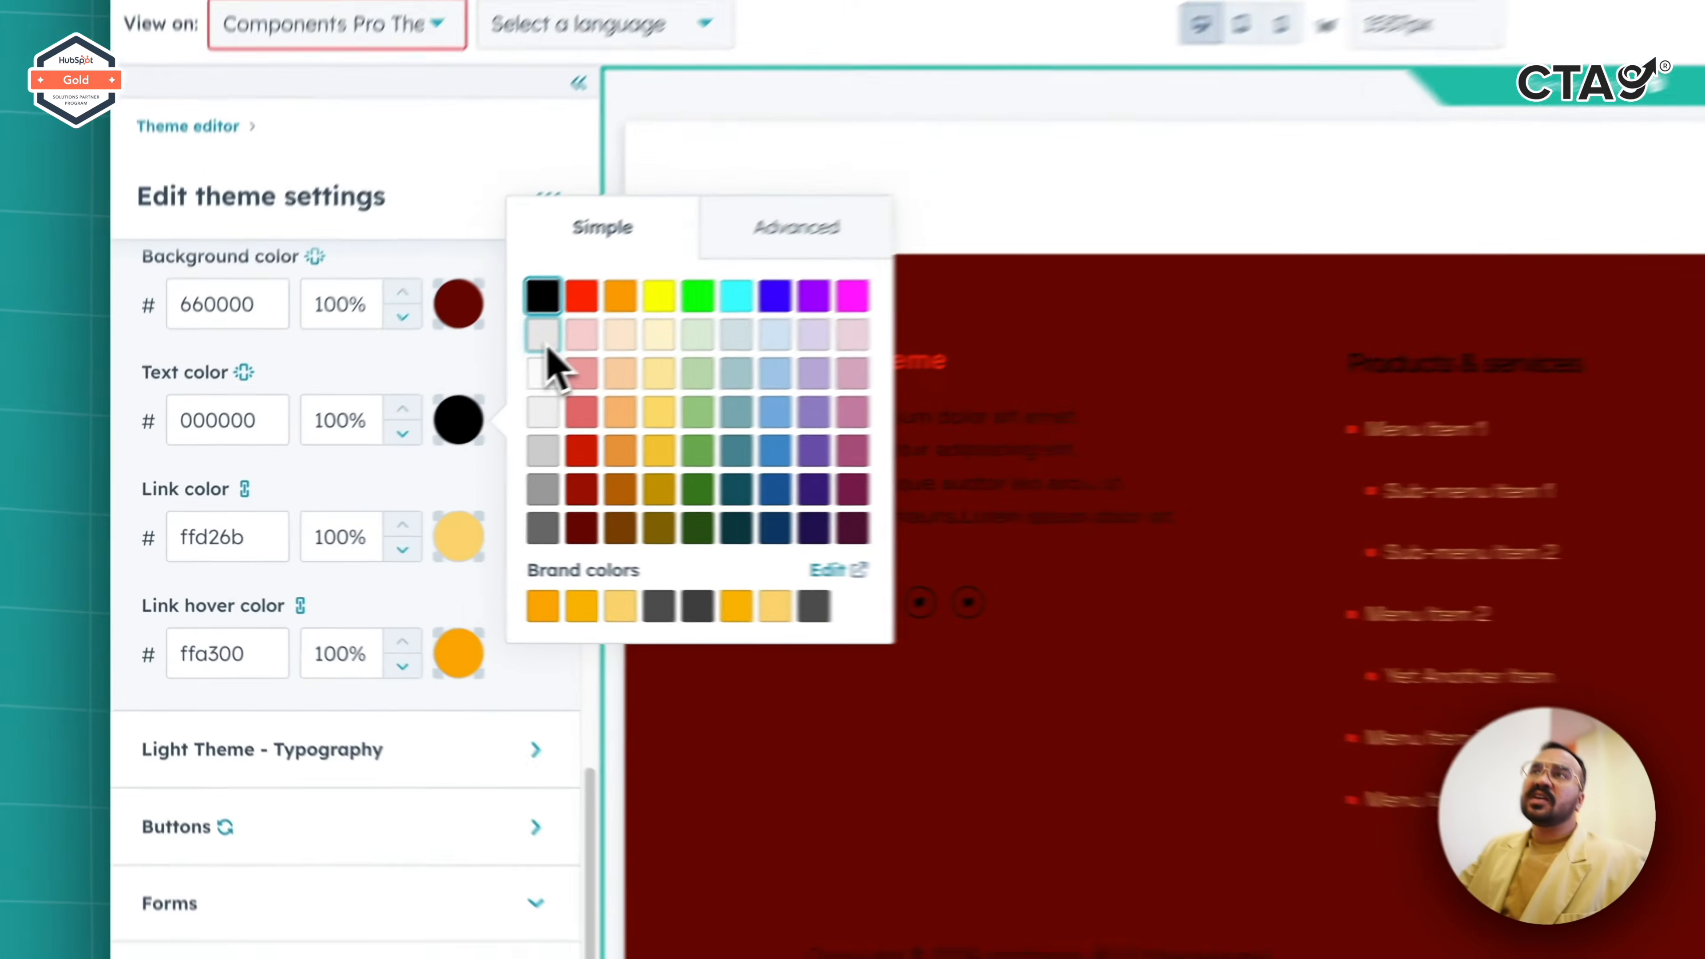
left_click(370, 419)
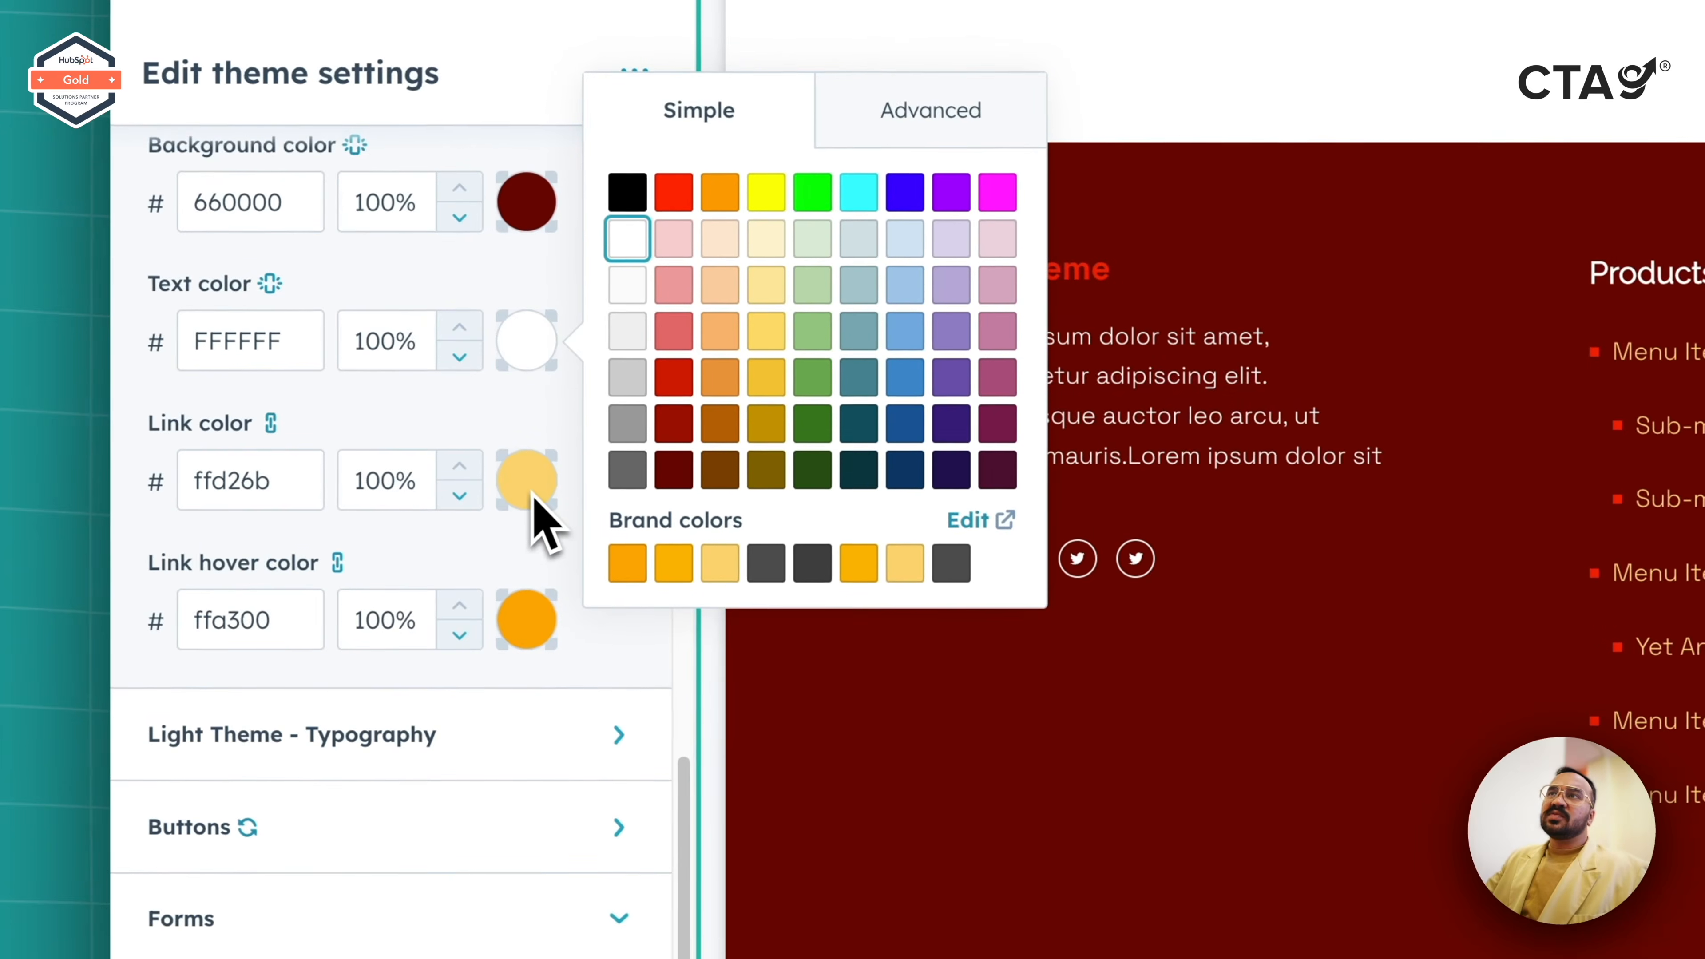
- Set the footer's link color to FFFF04 and its link hover color to 00FF03
left_click(534, 497)
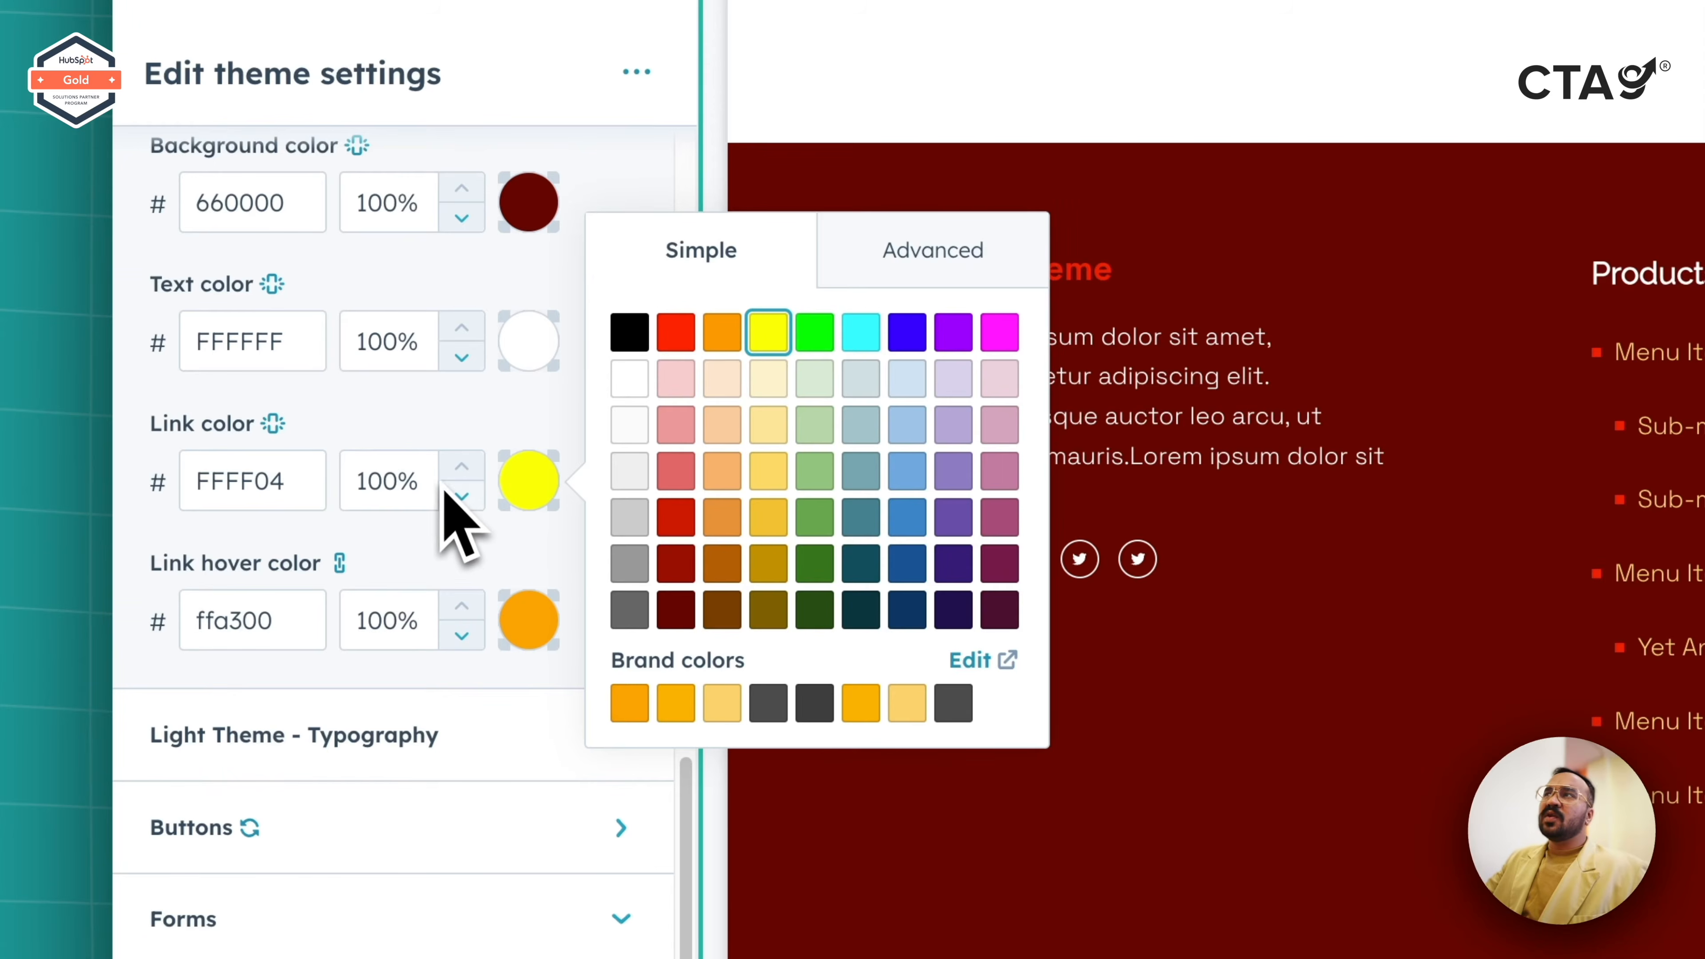
left_click(548, 622)
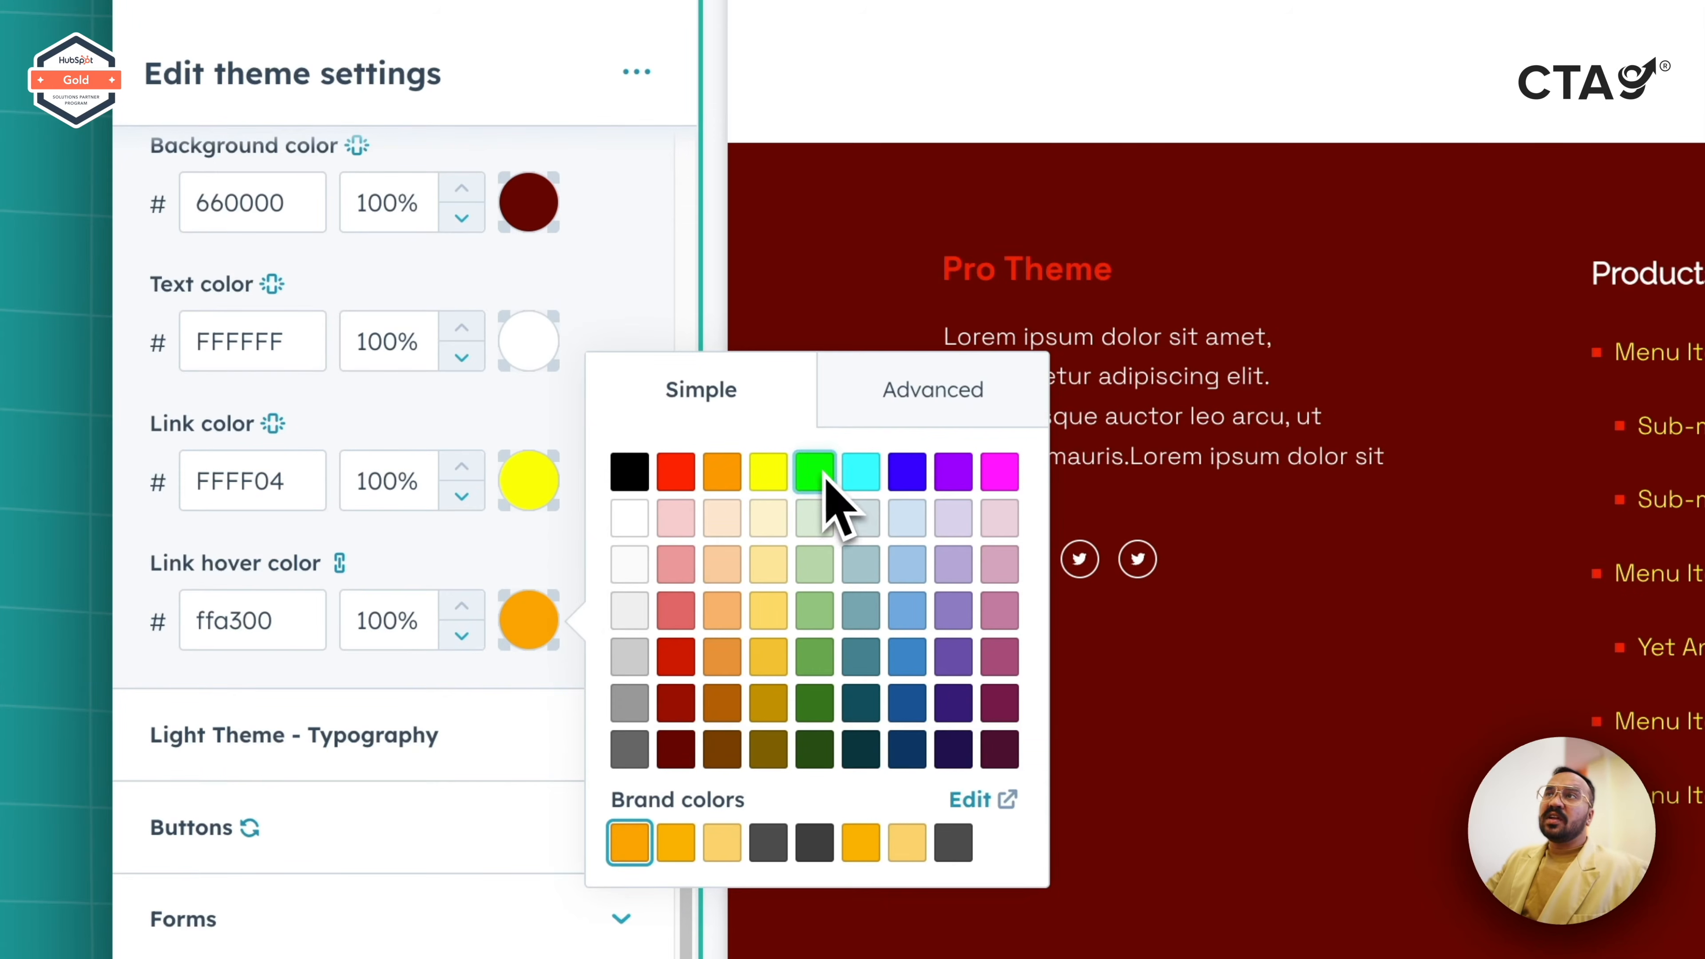
left_click(537, 564)
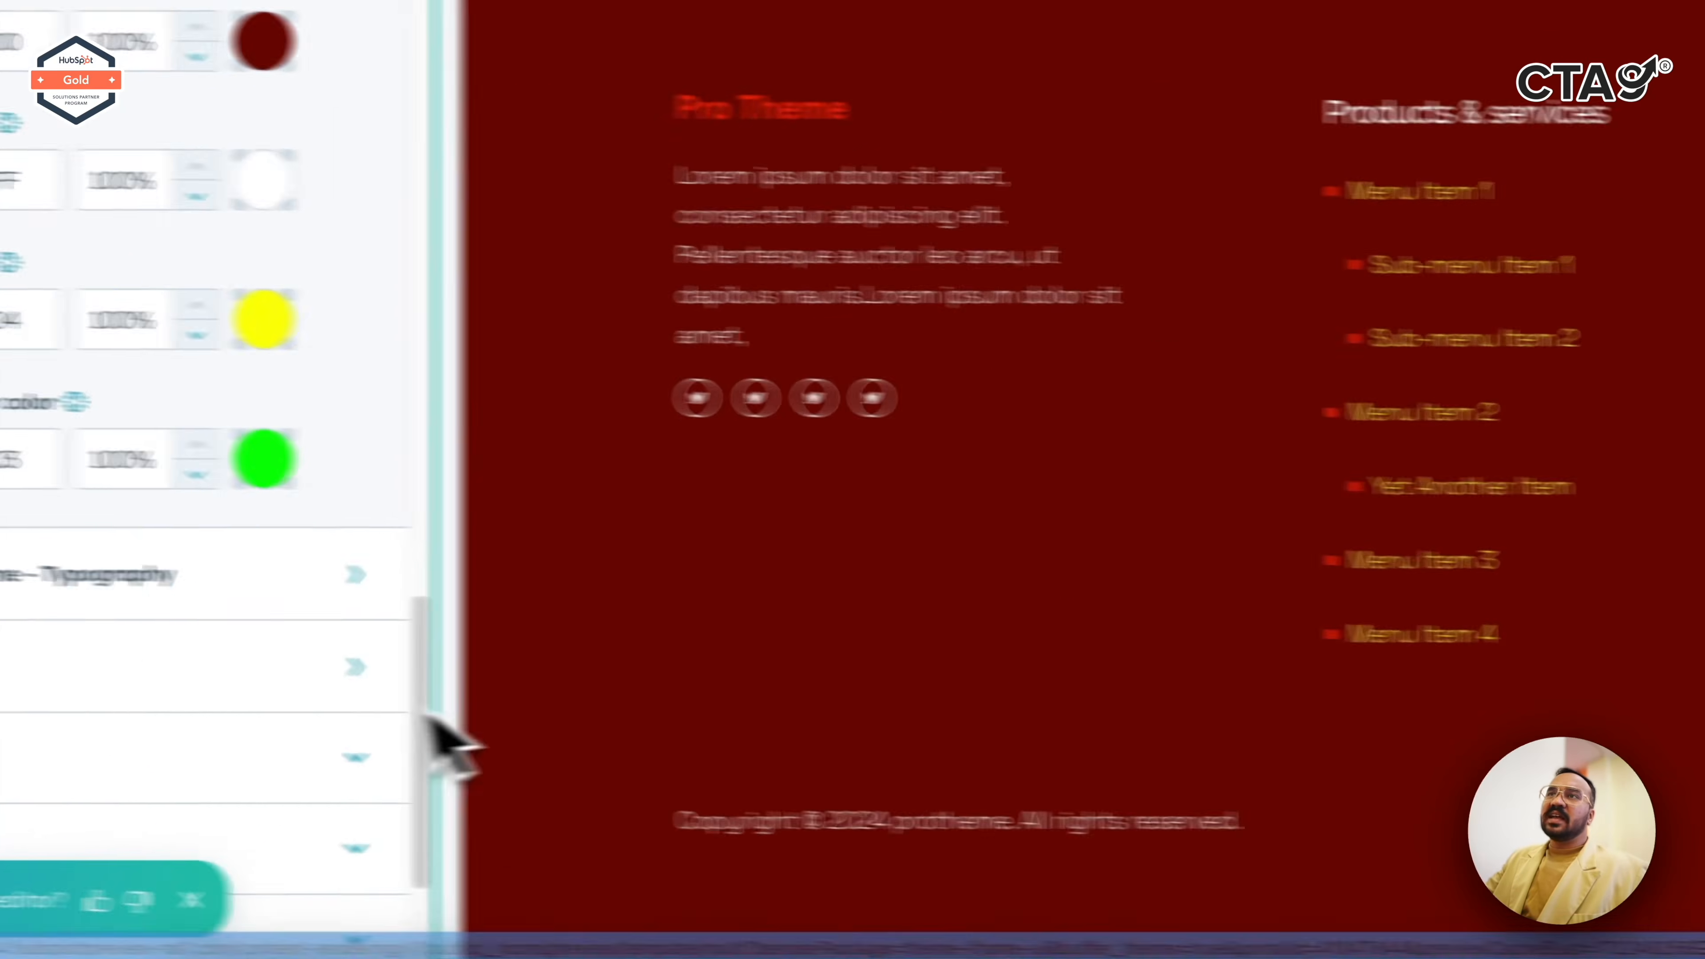
- Open the Light Theme typography settings and examine the body text, heading levels h1 to h6 and link colors
left_click(322, 584)
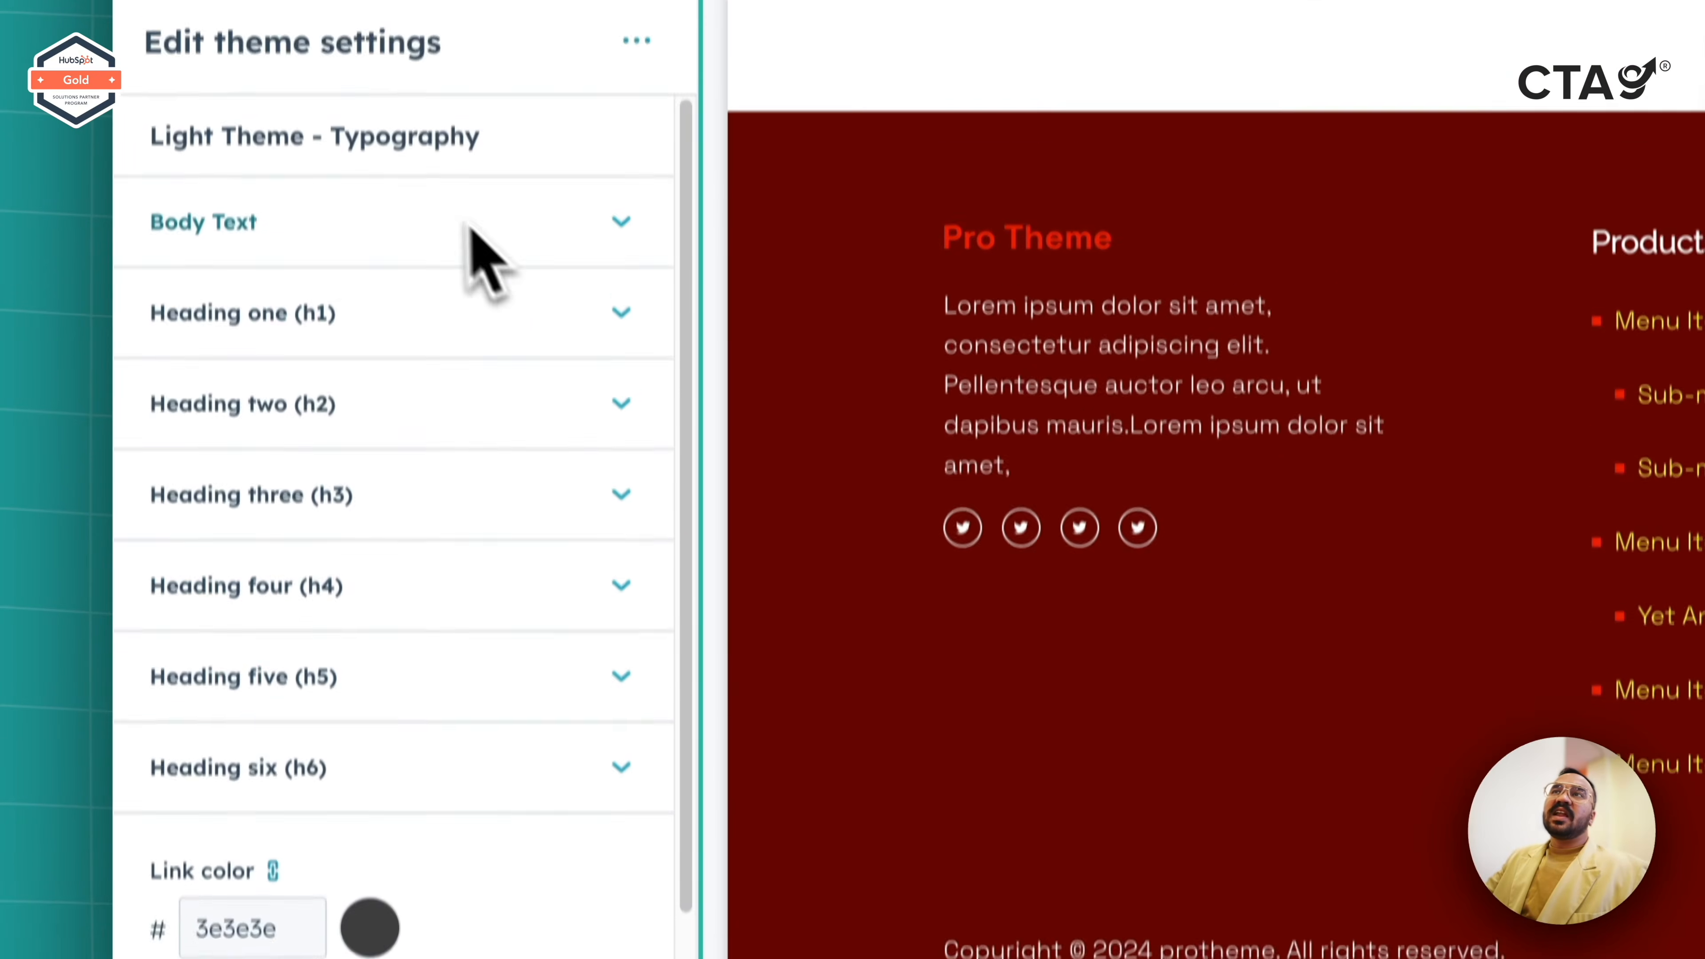
left_click(523, 311)
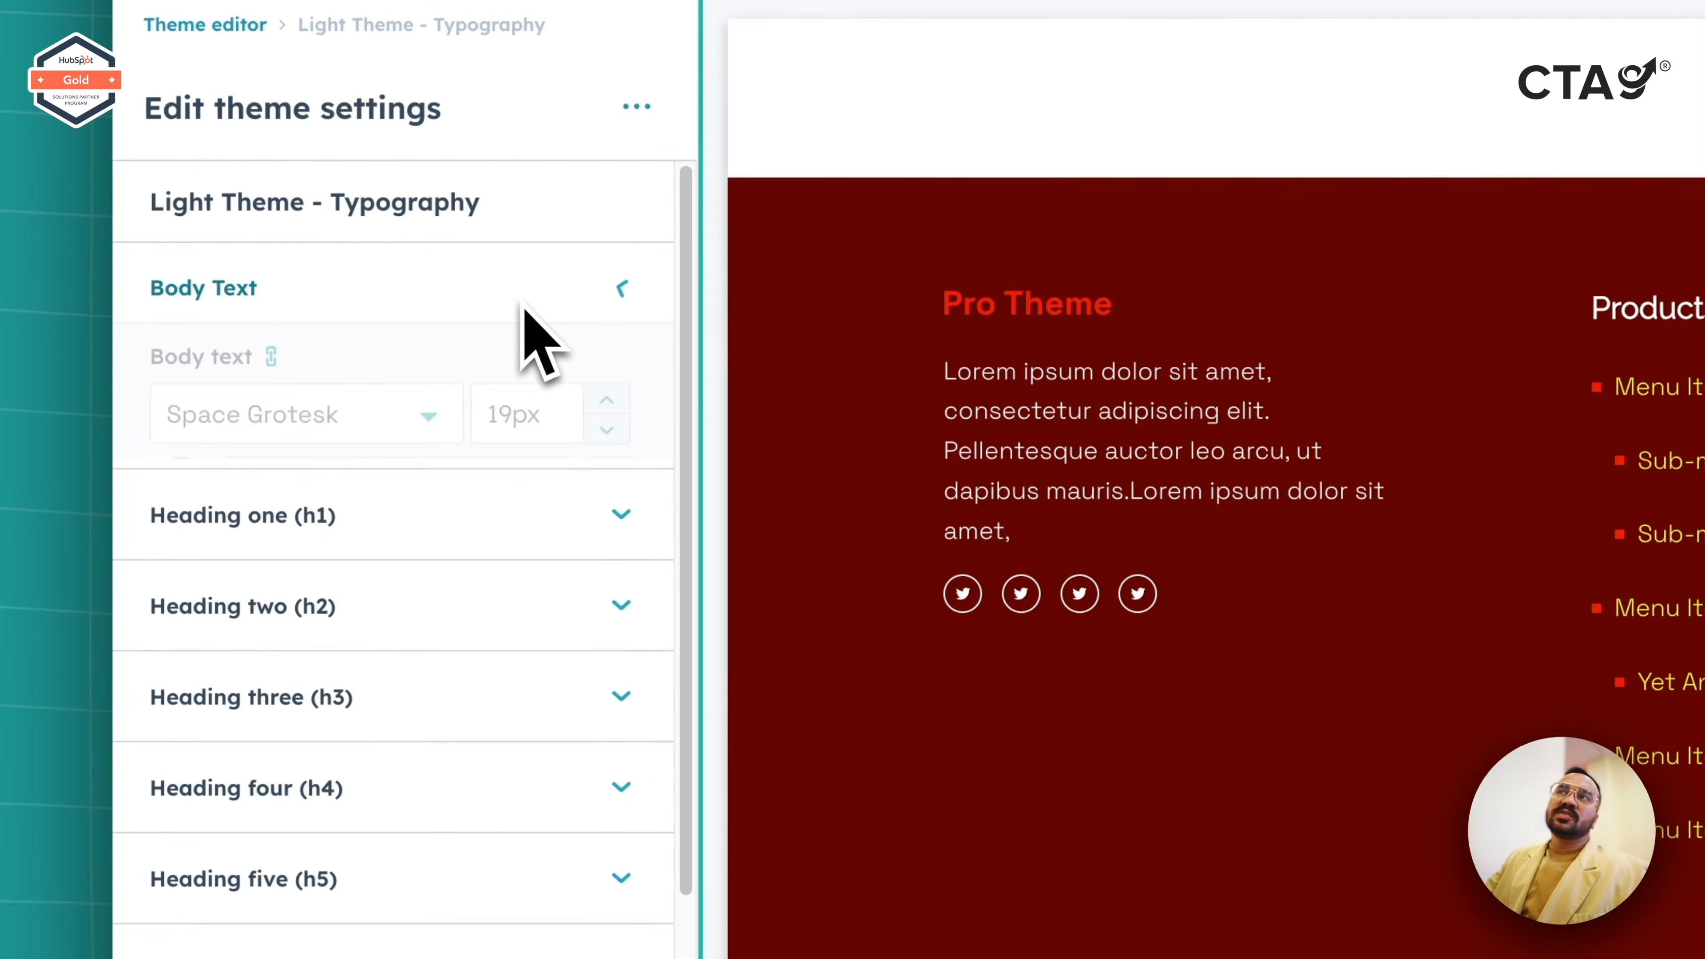
left_click(522, 312)
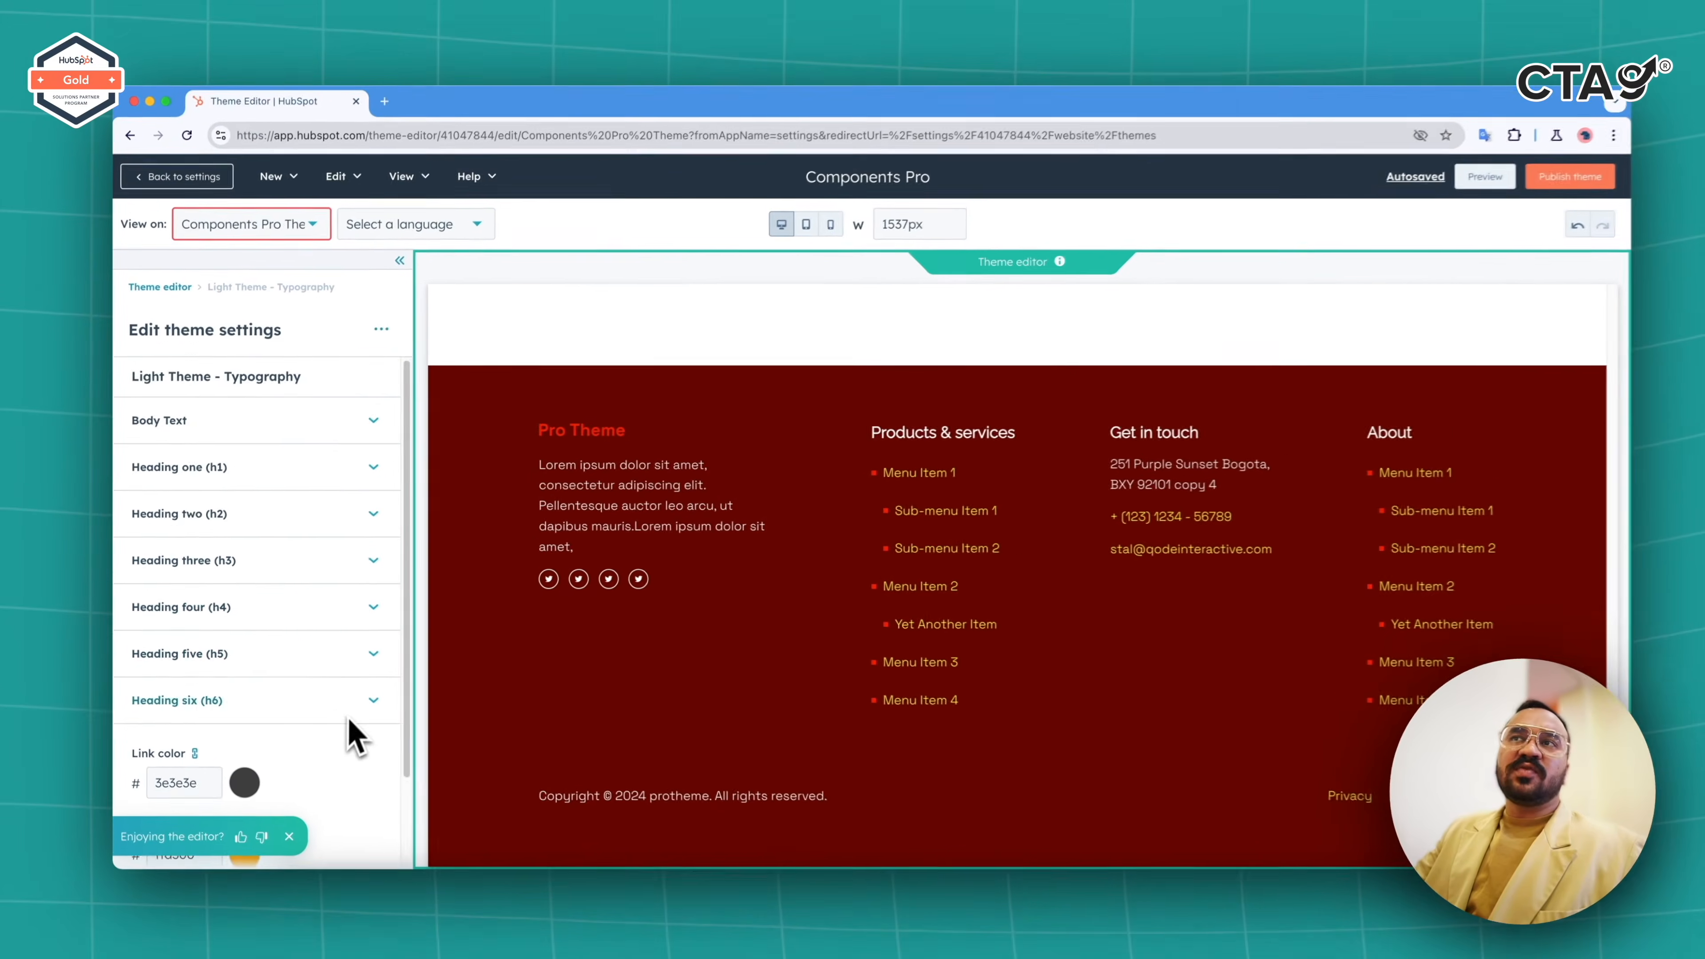
scroll(580, 845, "down", 3)
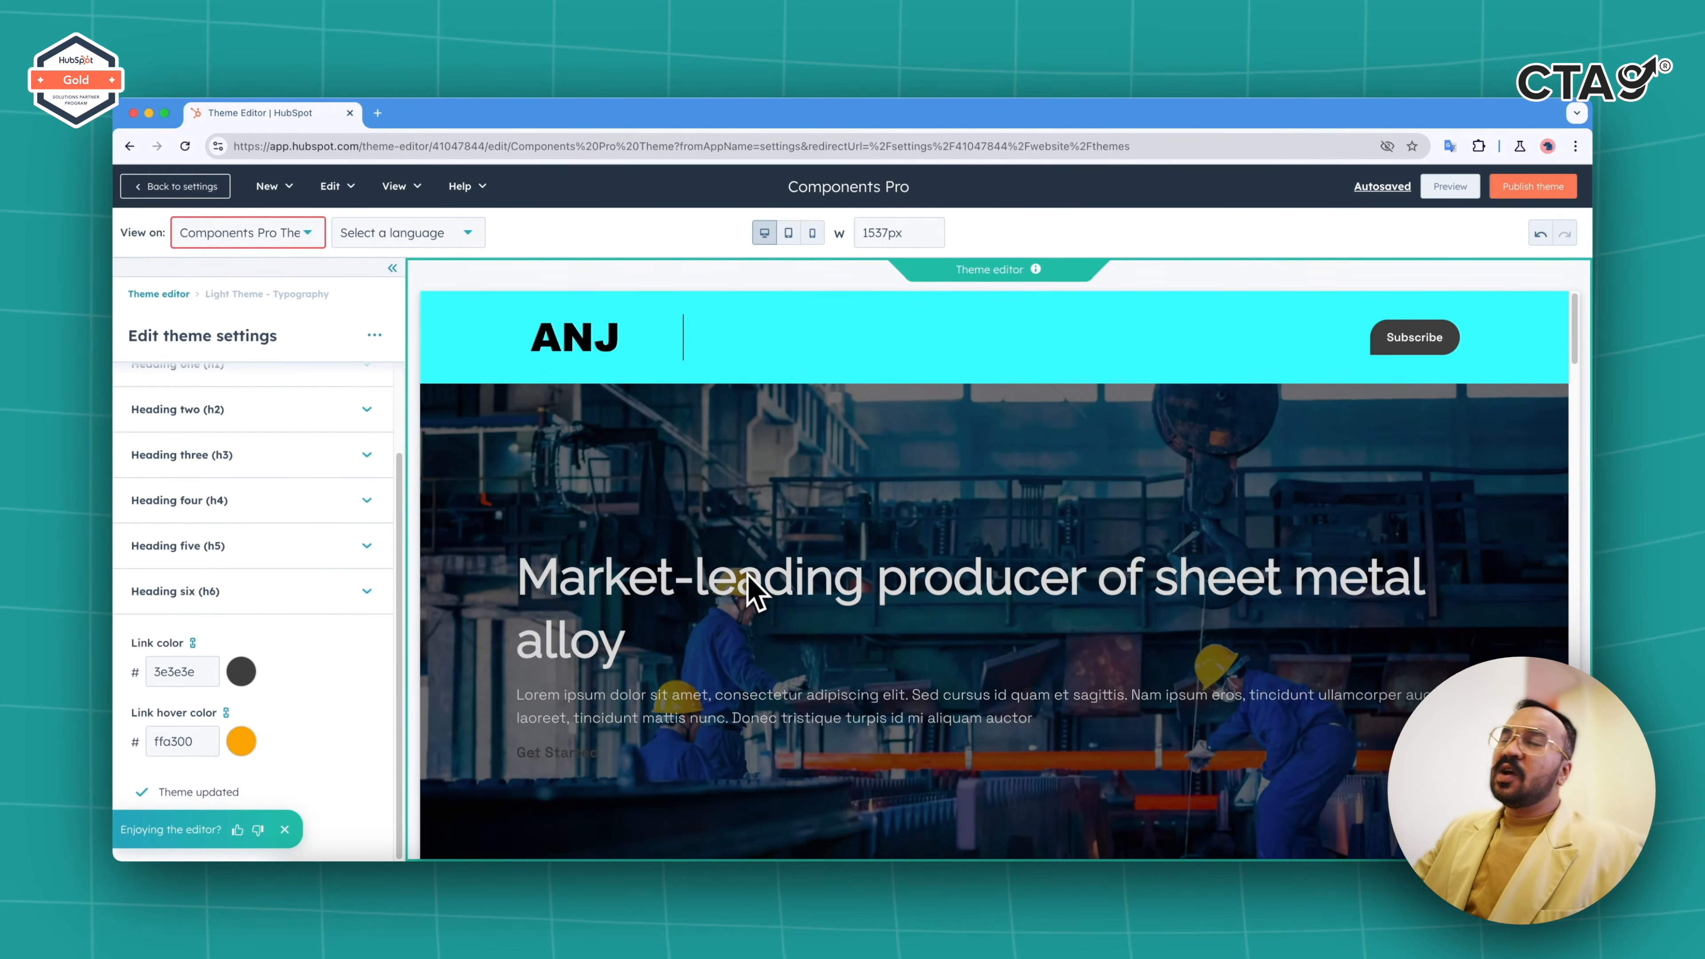
scroll(229, 417, "up", 2)
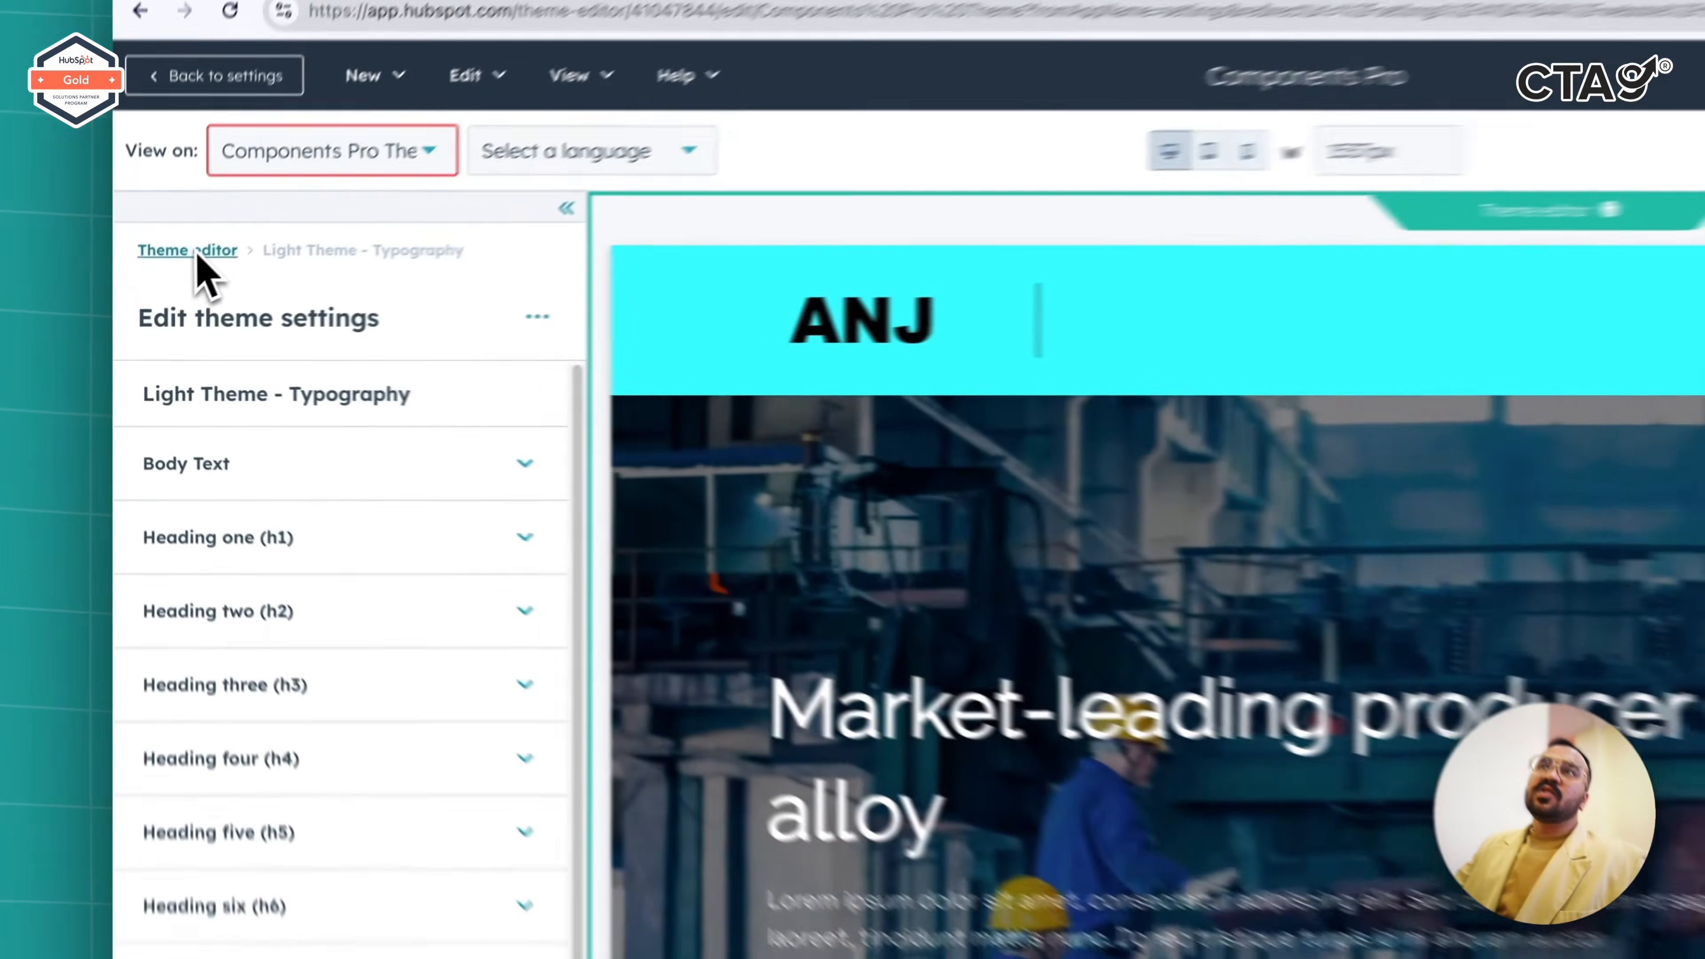
- Return to the main theme settings and open the Buttons settings for the primary and secondary buttons
left_click(168, 293)
scroll(228, 417, "down", 5)
scroll(503, 585, "down", 5)
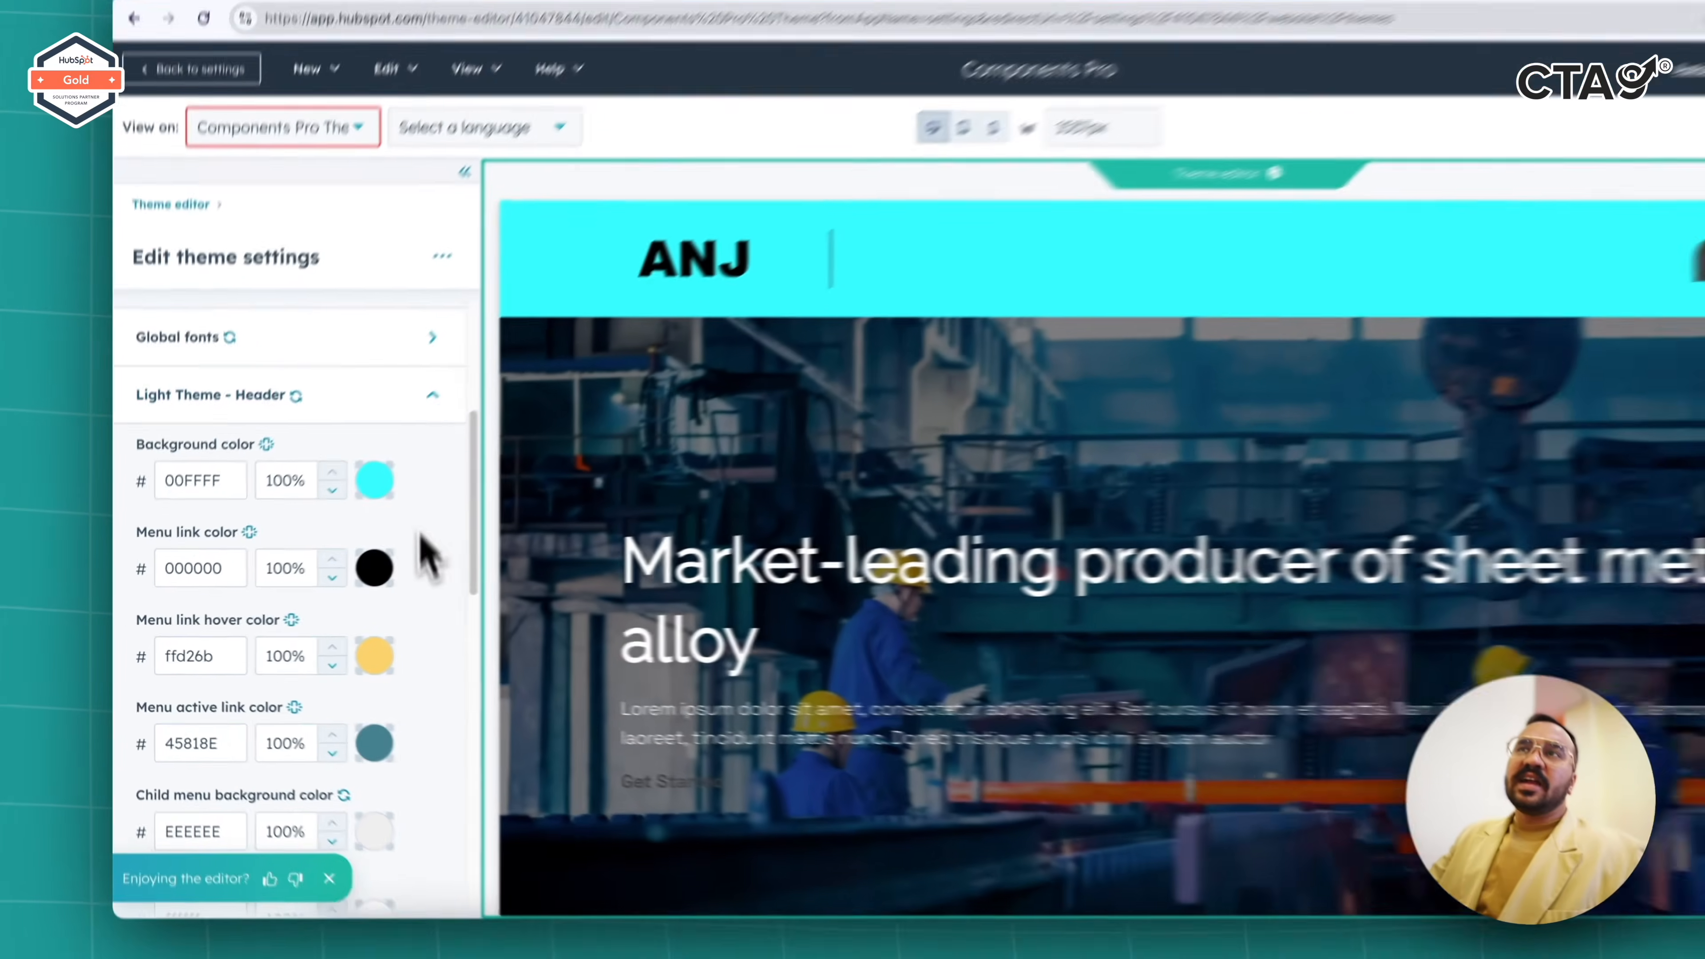
scroll(626, 548, "down", 4)
scroll(376, 595, "down", 5)
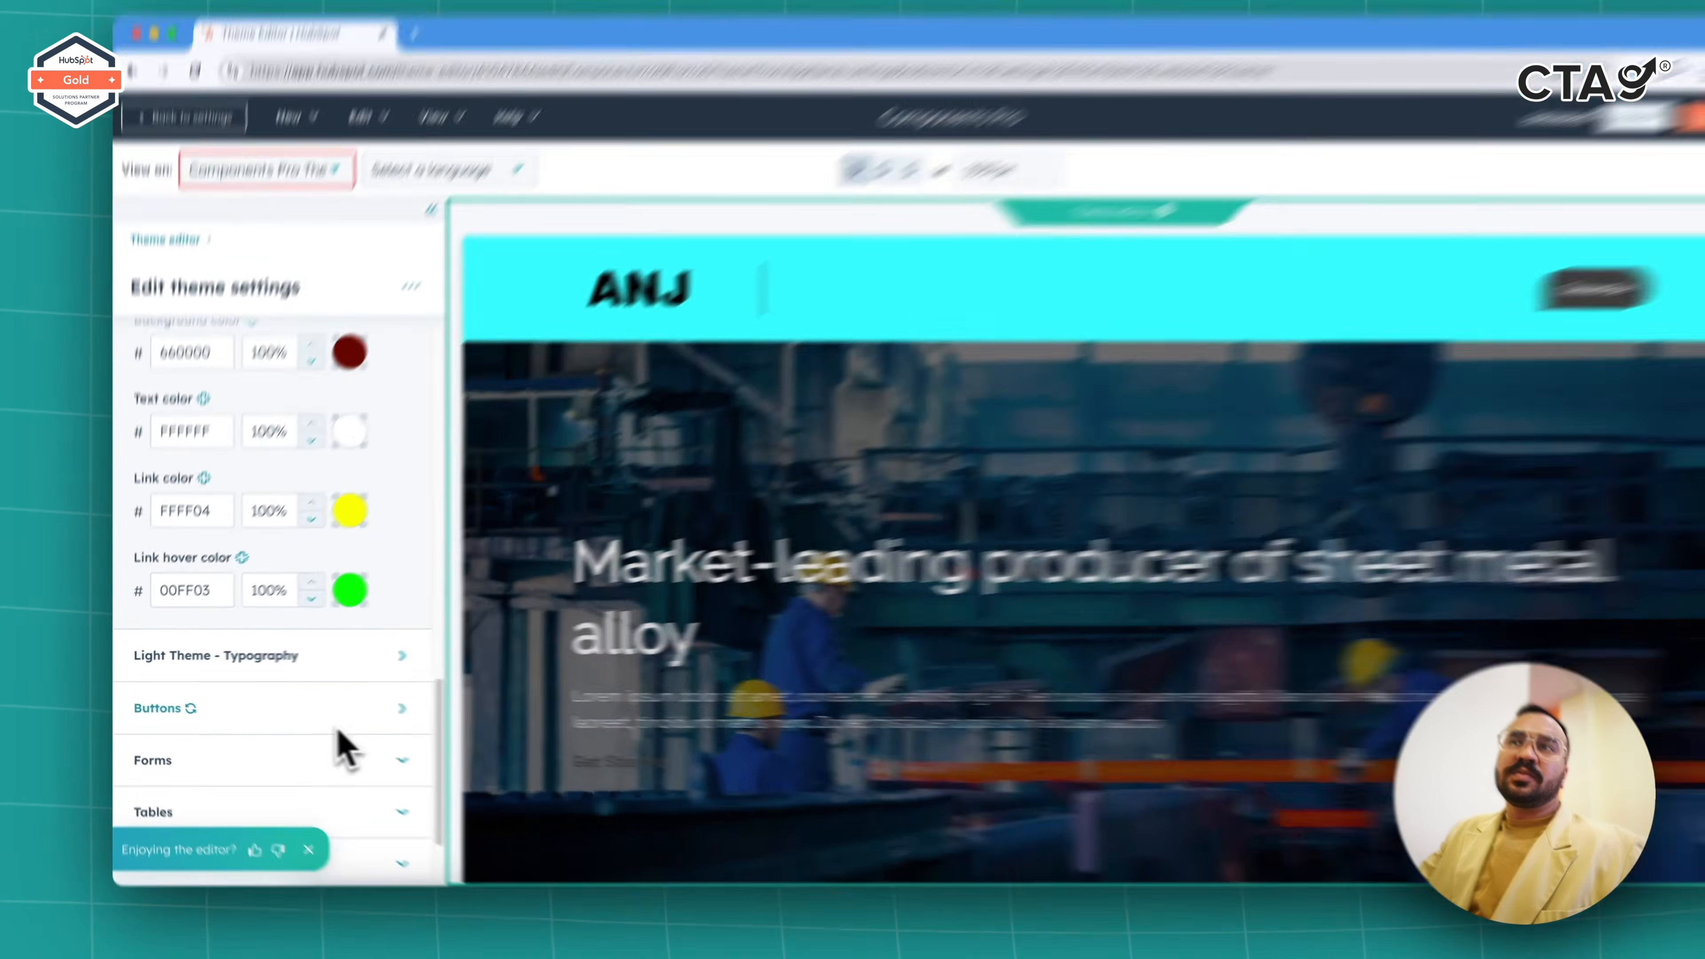
left_click(349, 712)
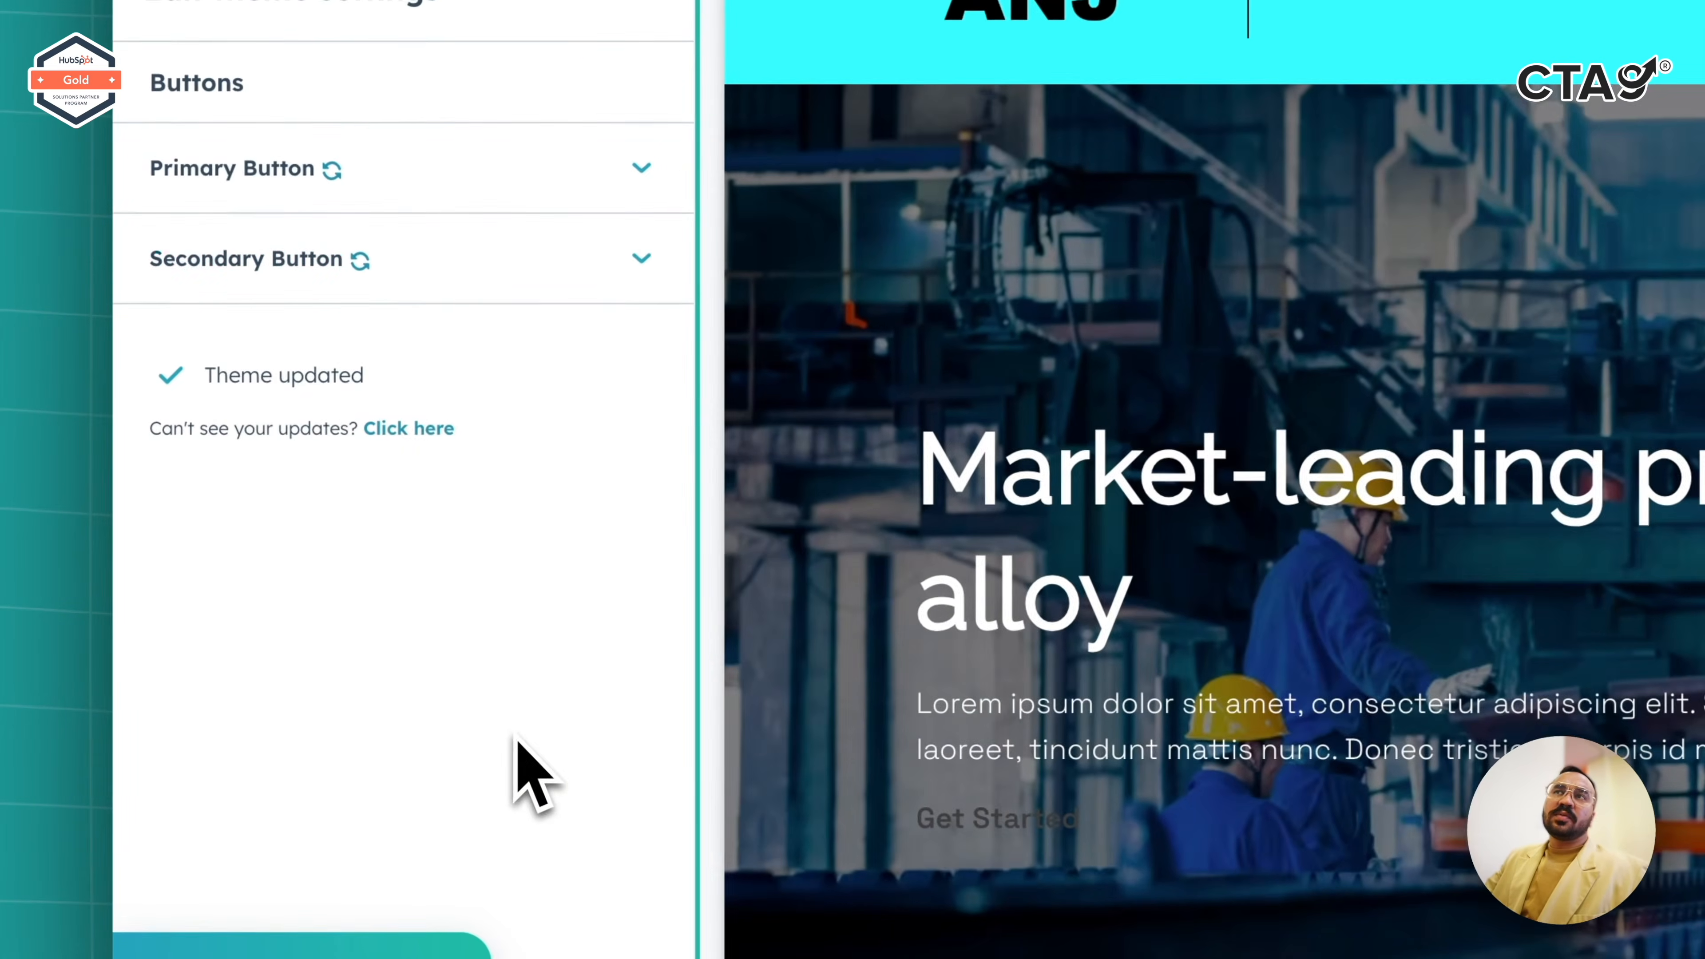
- Open the Primary Button settings and set its background color to FFFFFF and its text color to 000000
left_click(517, 199)
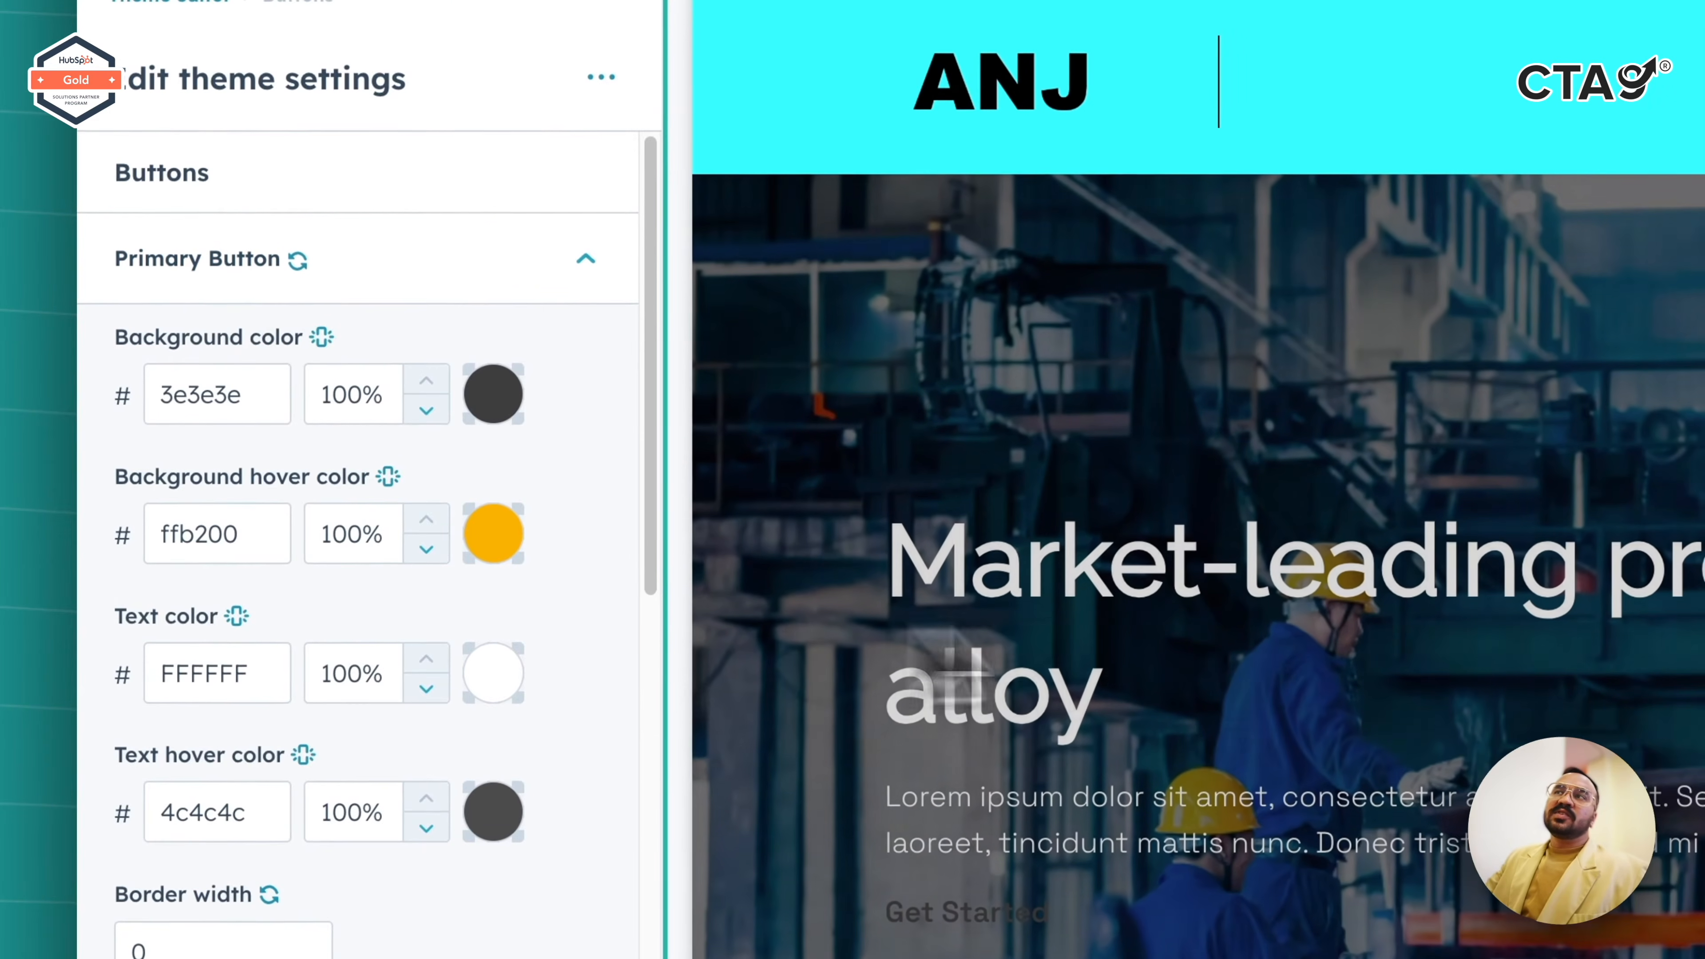
scroll(1200, 634, "down", 7)
scroll(1209, 645, "up", 7)
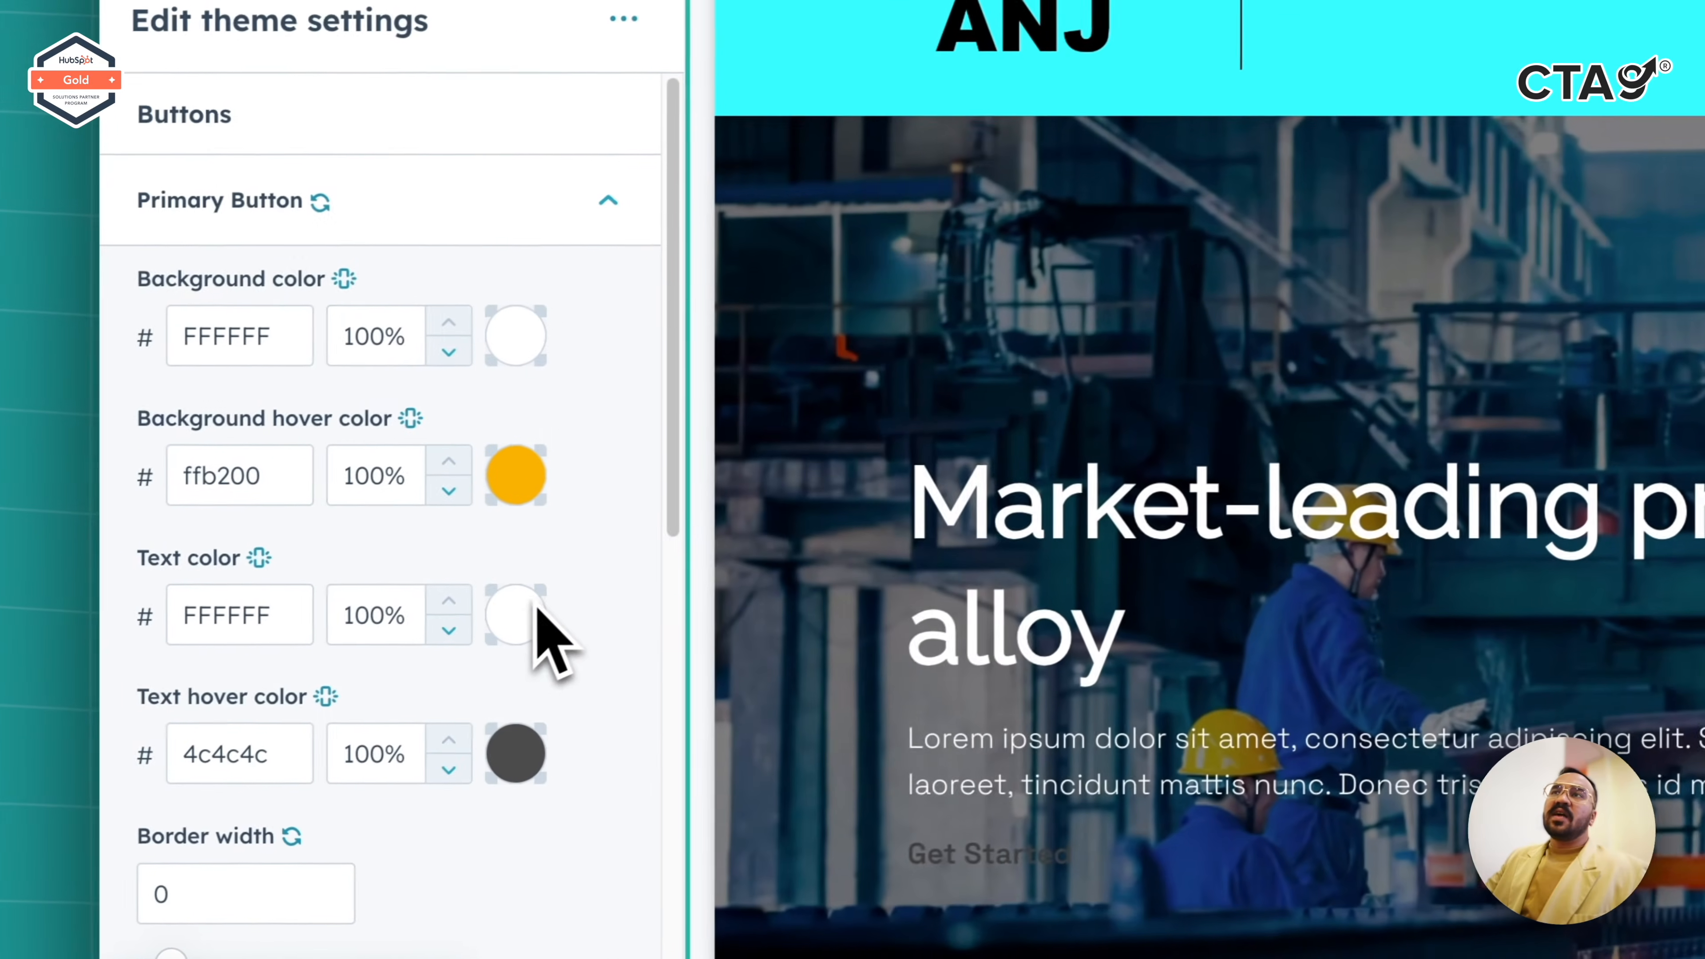
left_click(534, 612)
left_click(629, 462)
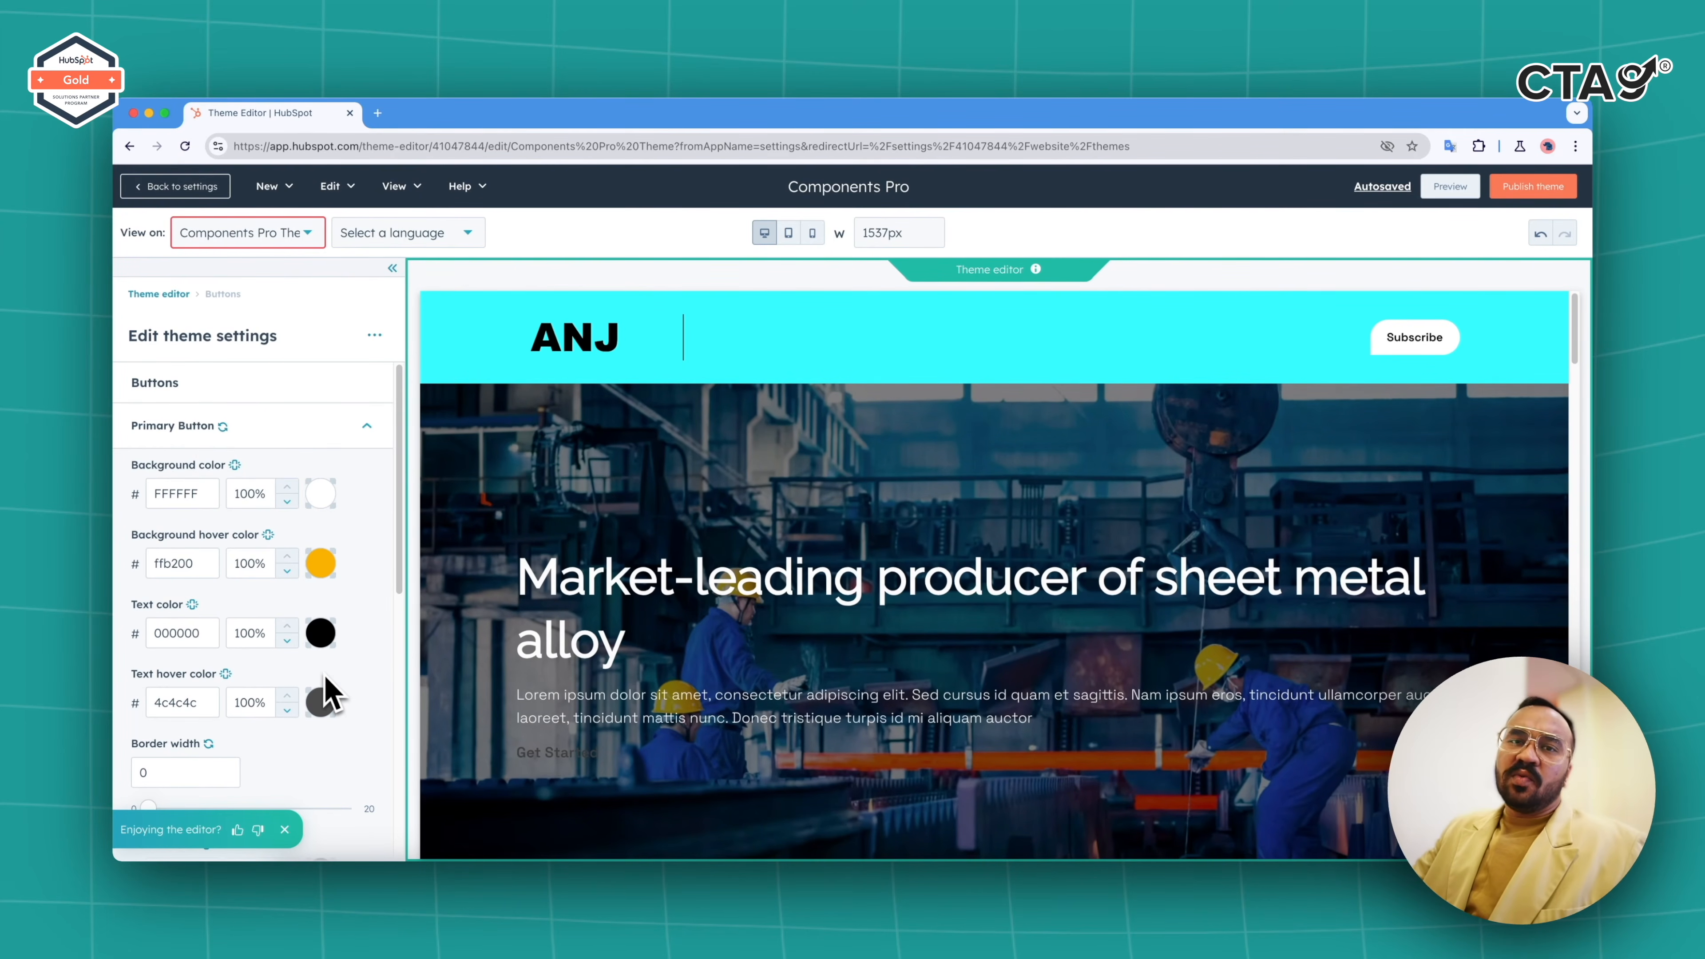
- Set the primary button's border width to 3, corner radius to 52 and vertical padding to 22
scroll(387, 717, "down", 3)
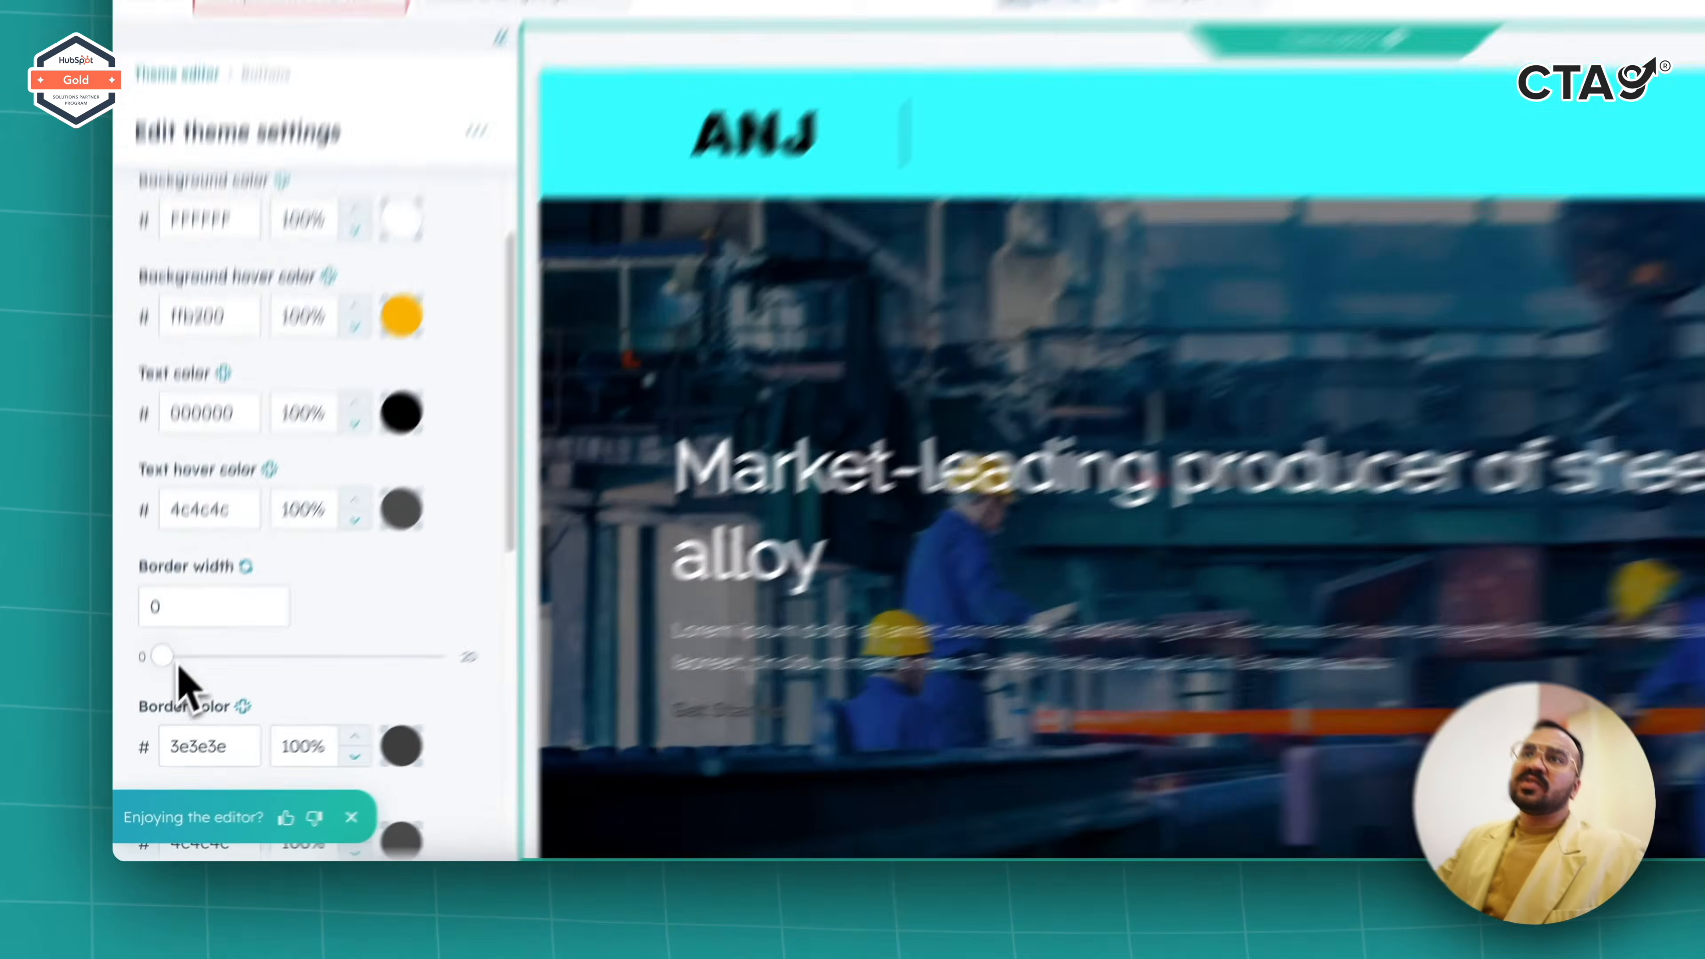
left_click_drag(152, 714, 159, 714)
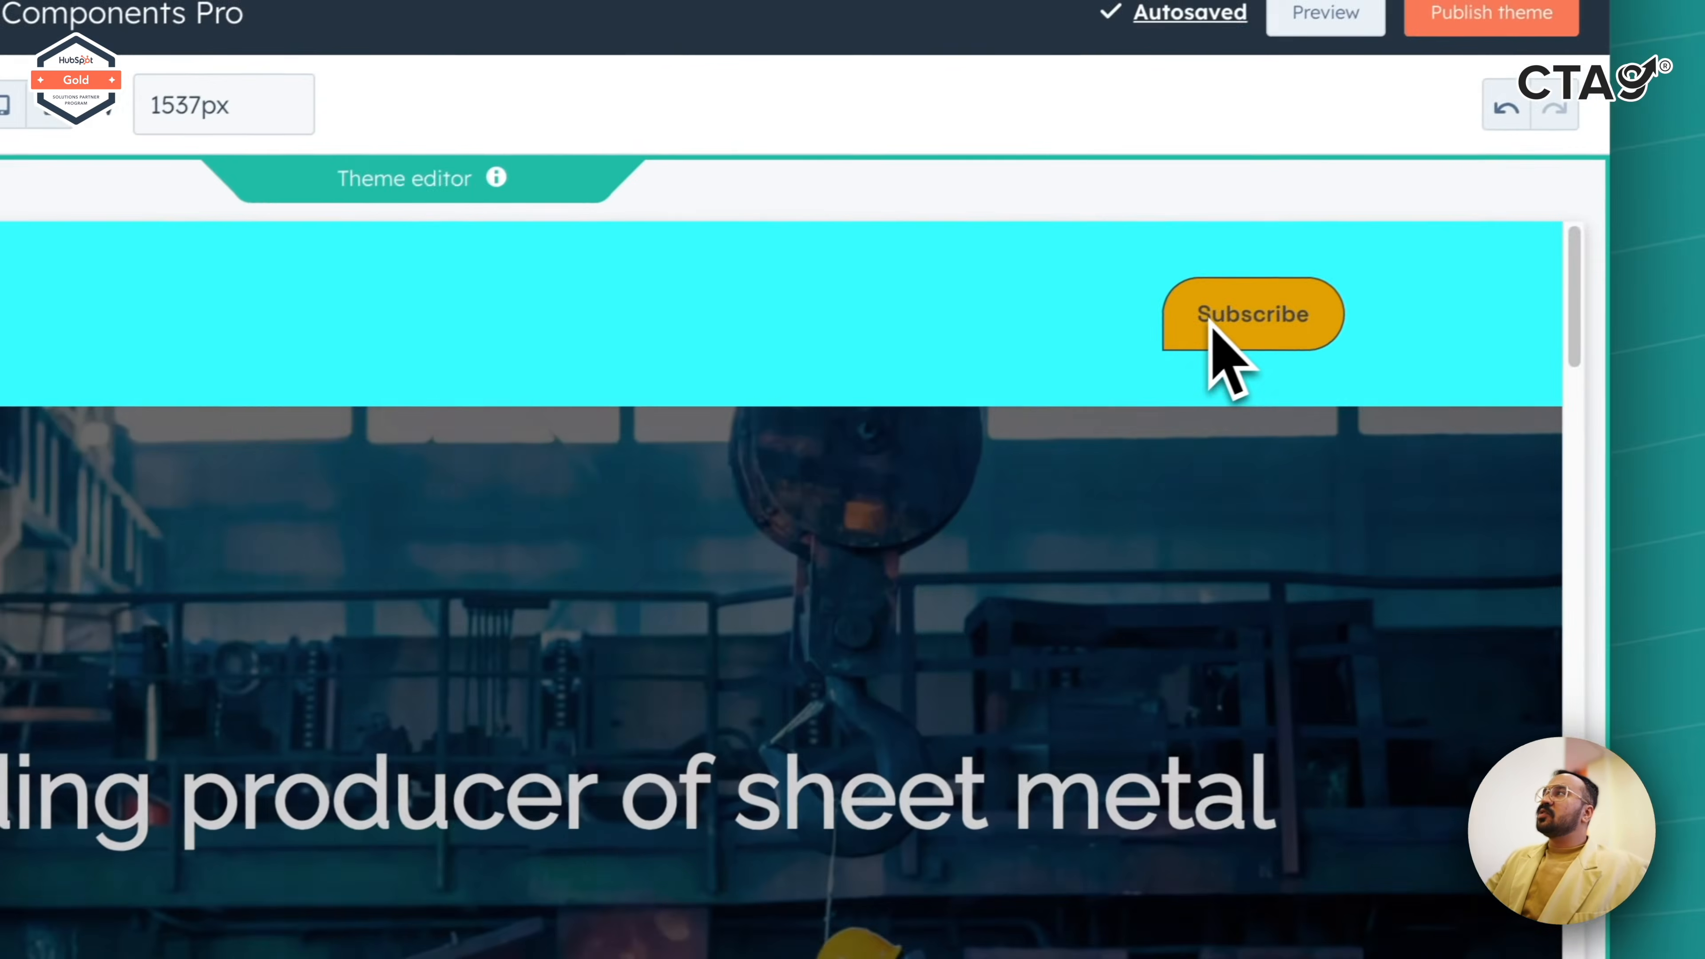
left_click_drag(137, 624, 247, 583)
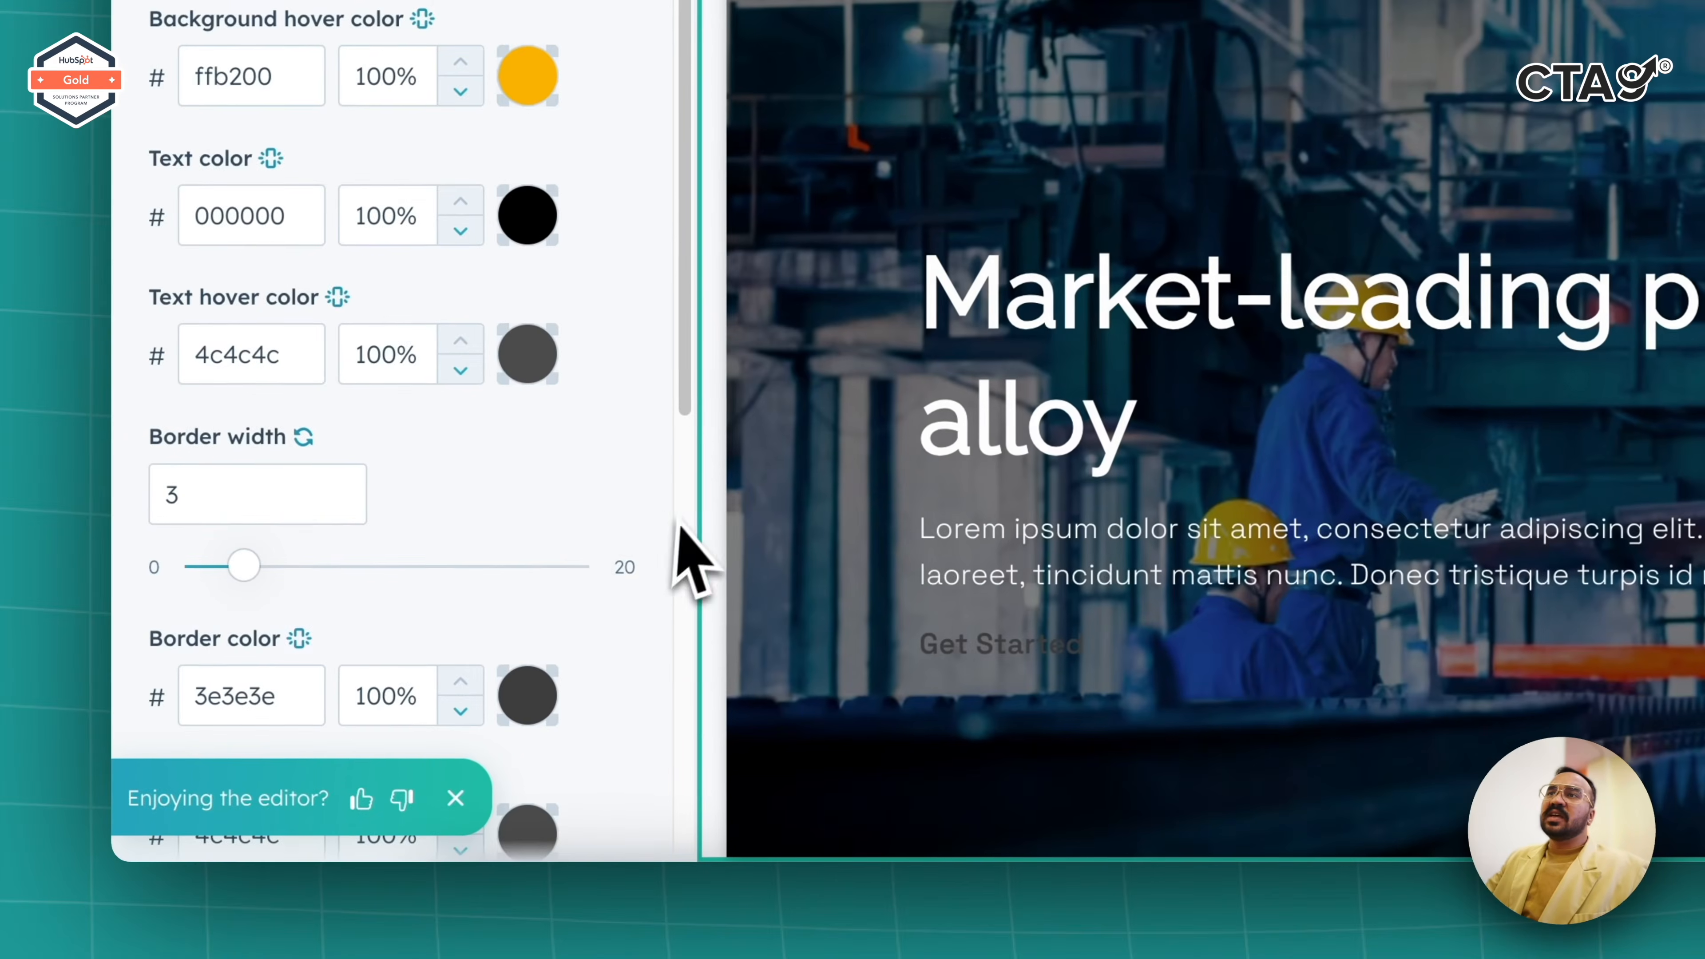
scroll(664, 524, "down", 6)
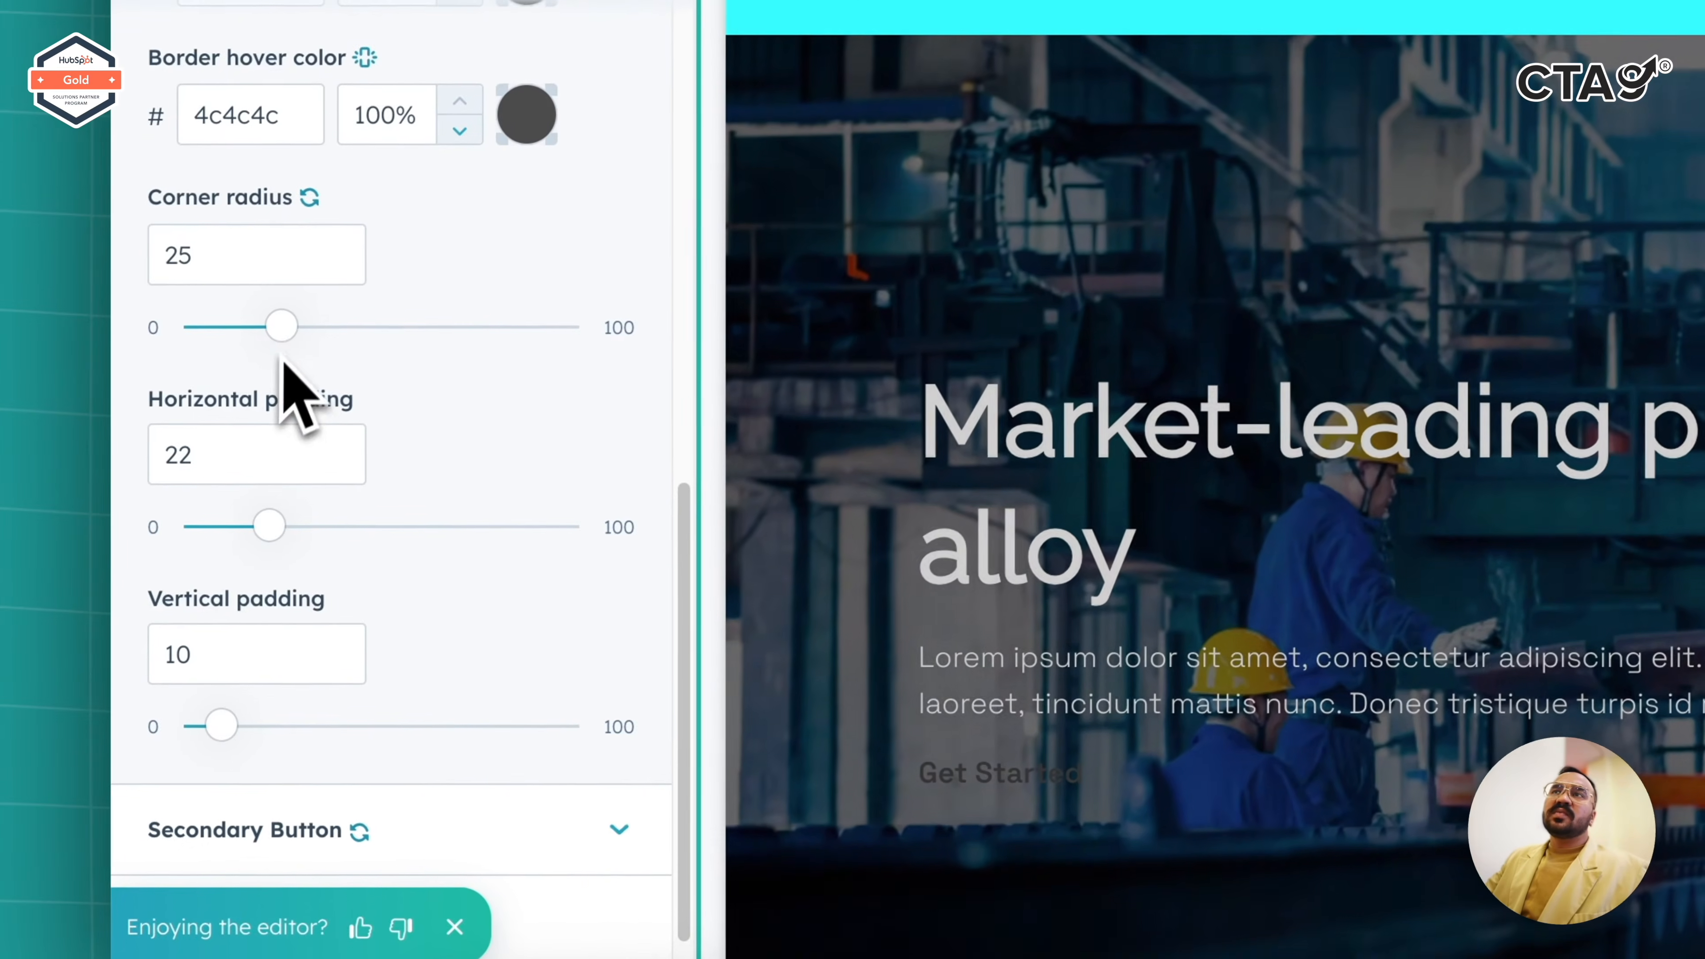
left_click_drag(282, 359, 392, 329)
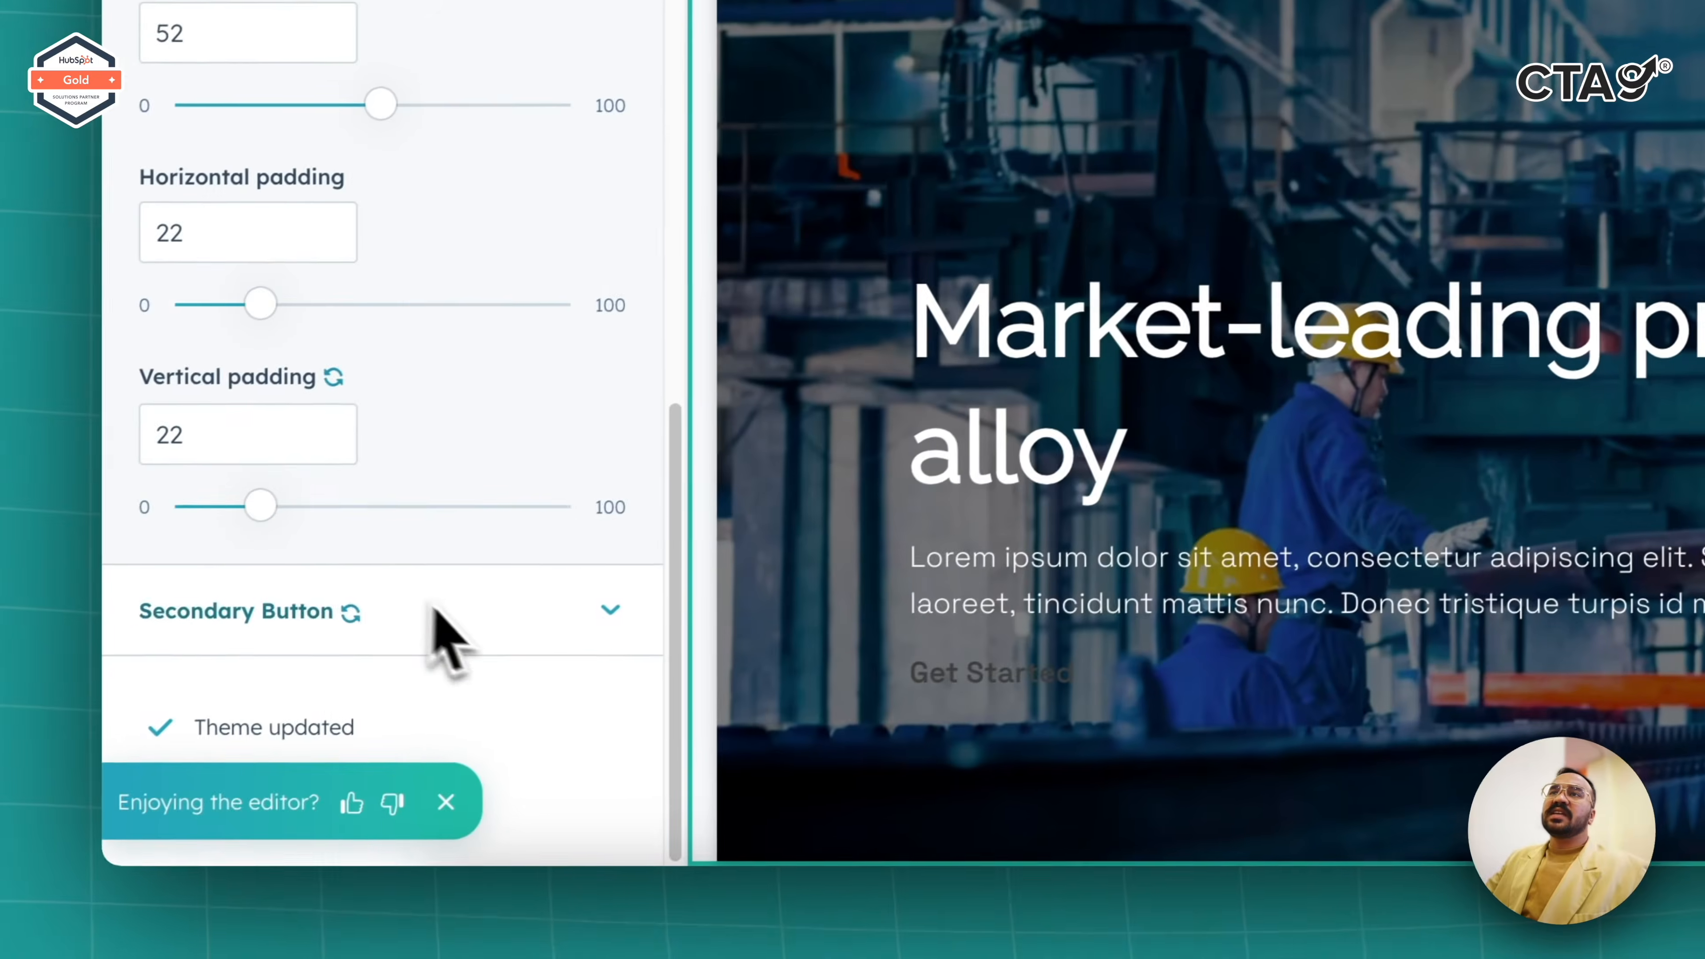
- Open the Secondary Button settings and examine its colors, border, corner radius and padding options
left_click(347, 661)
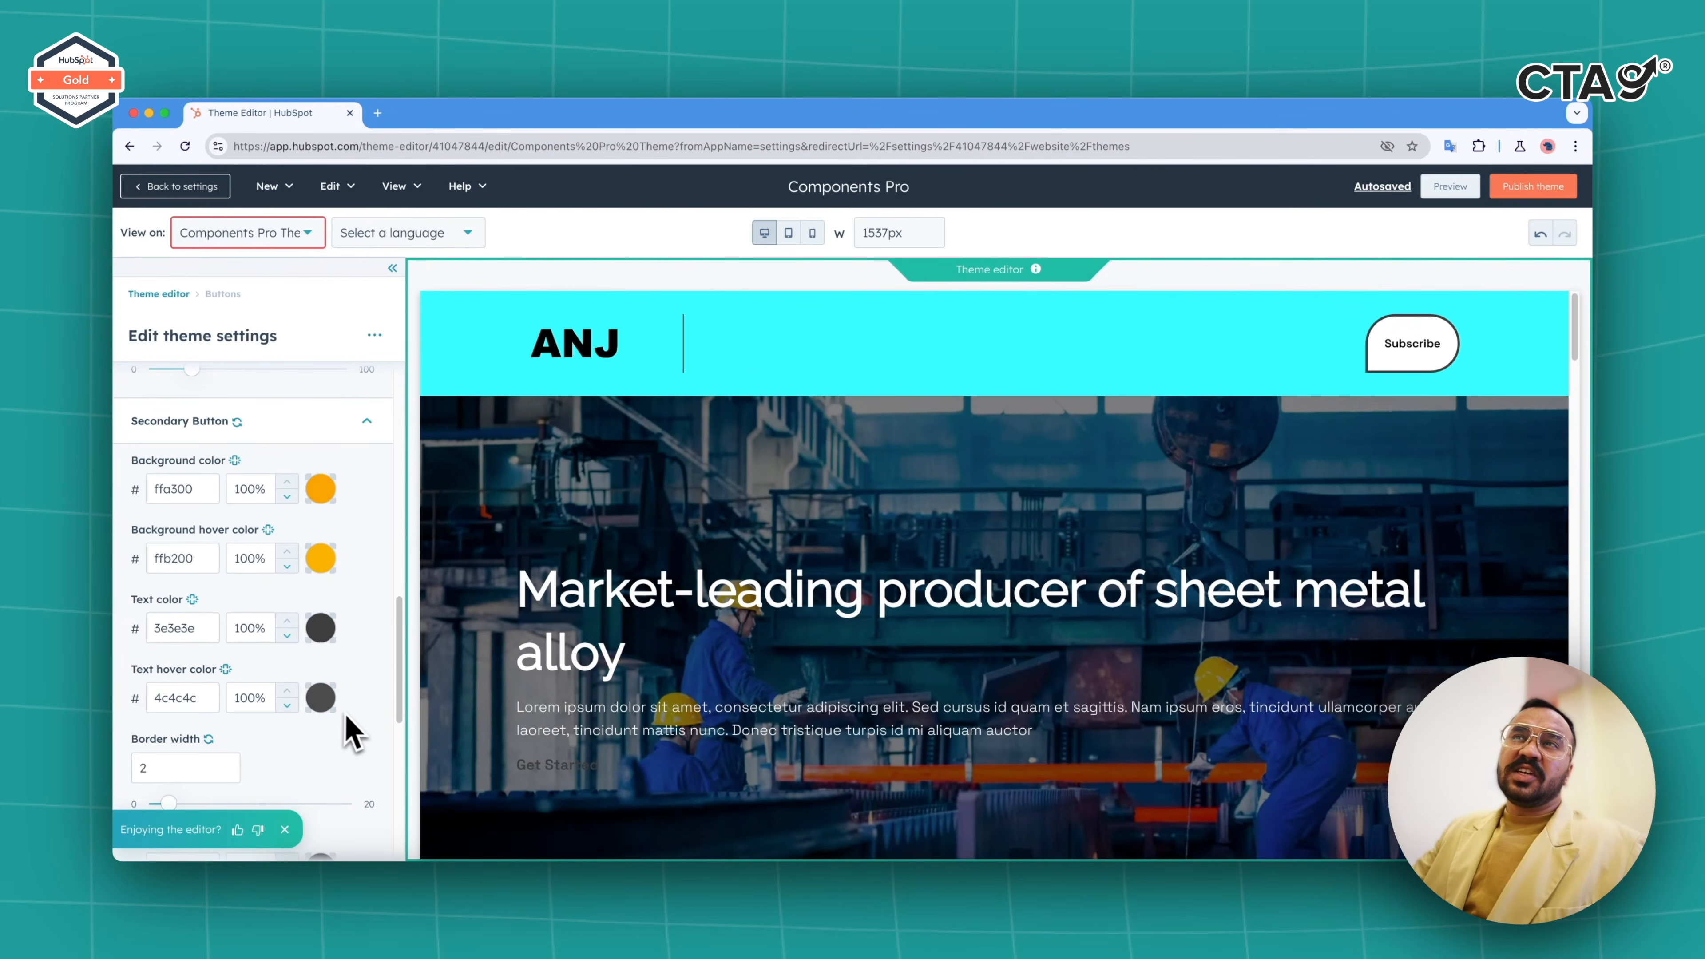
scroll(349, 732, "down", 5)
scroll(343, 711, "down", 6)
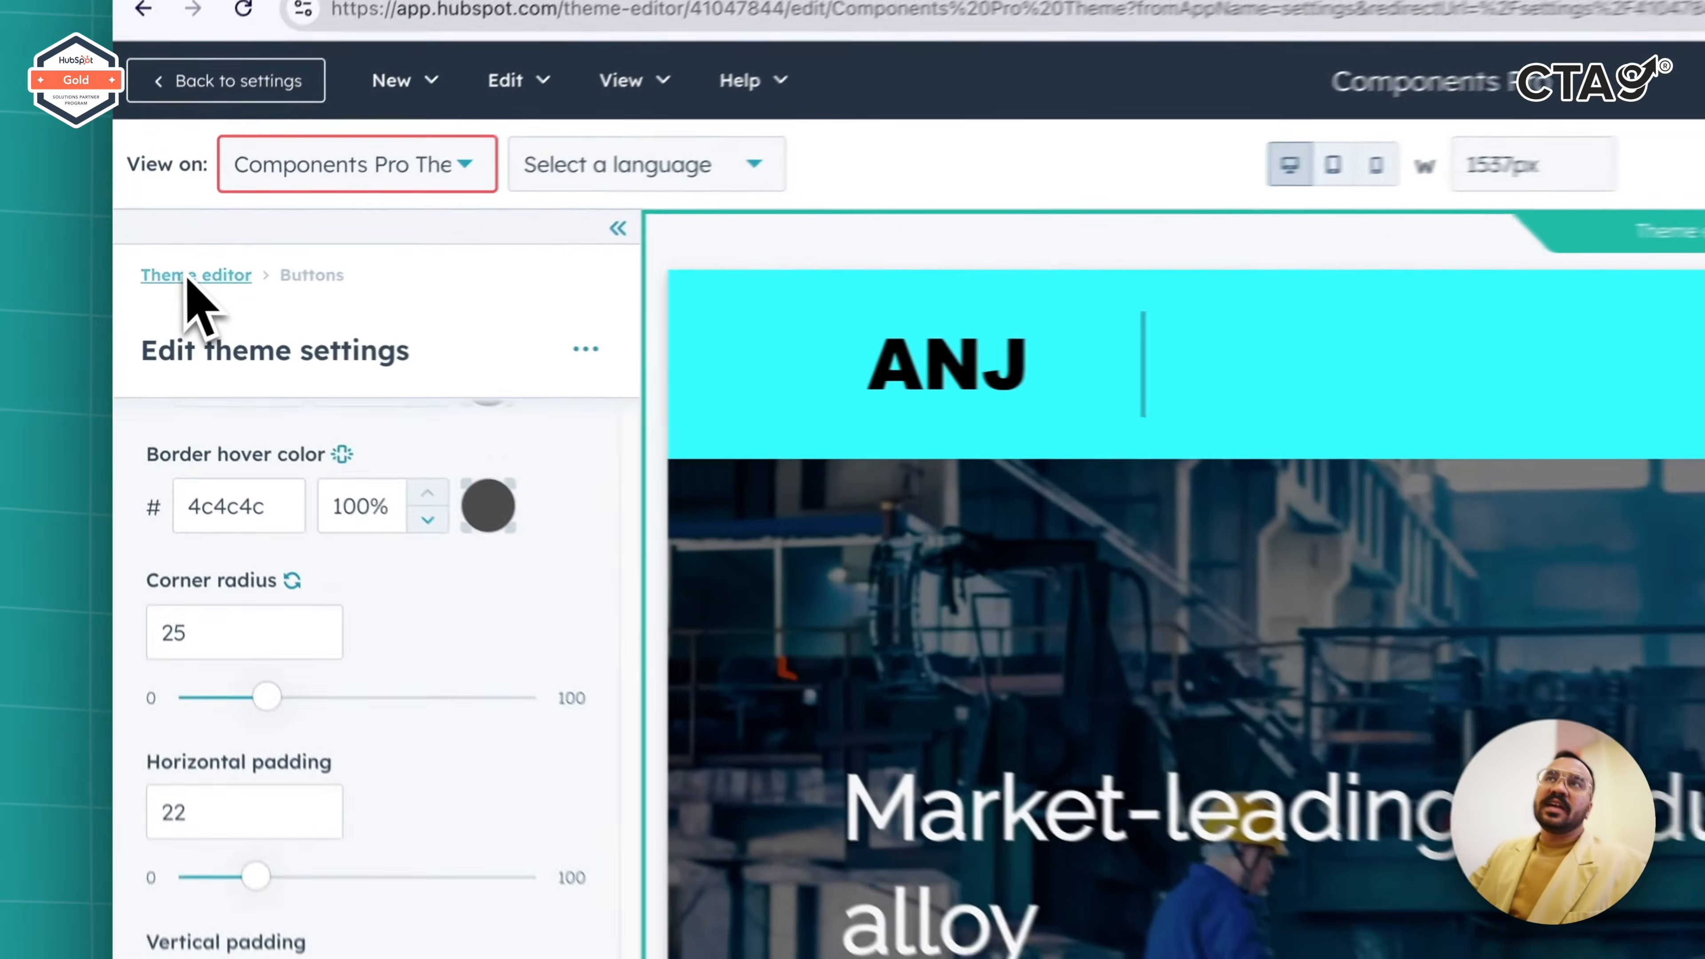
- Return to the main theme settings and examine the Forms colors for the header, labels, help text and fields
left_click(161, 294)
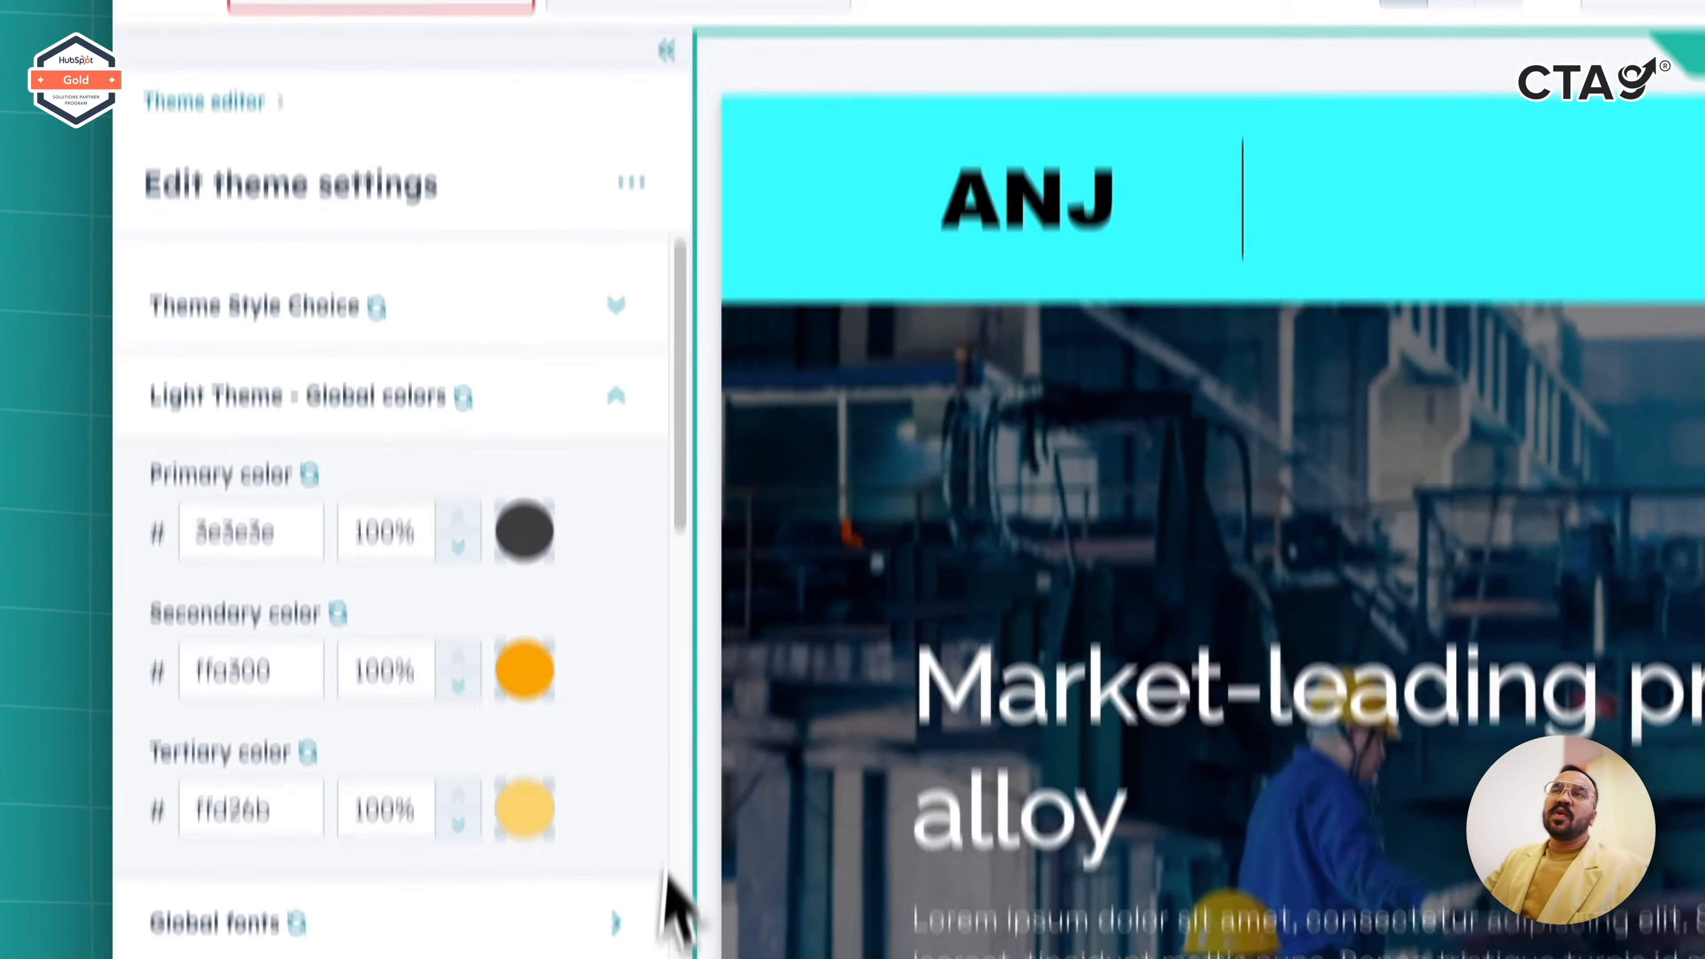
scroll(383, 672, "down", 4)
scroll(557, 356, "down", 15)
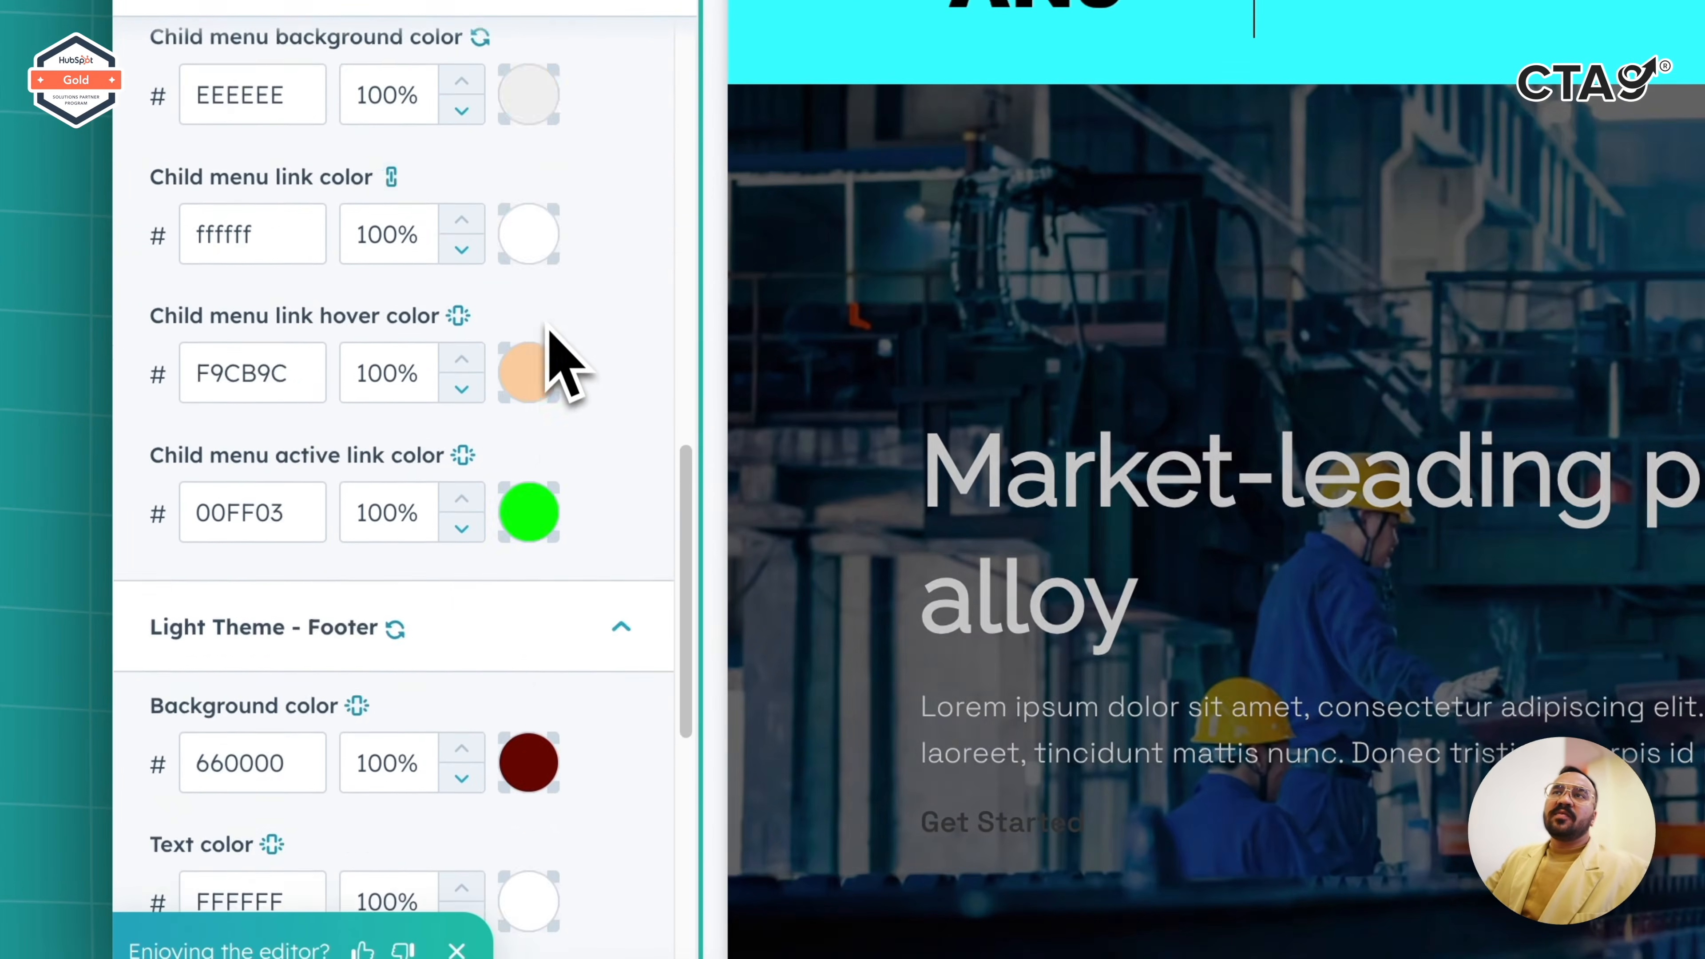
scroll(557, 435, "down", 6)
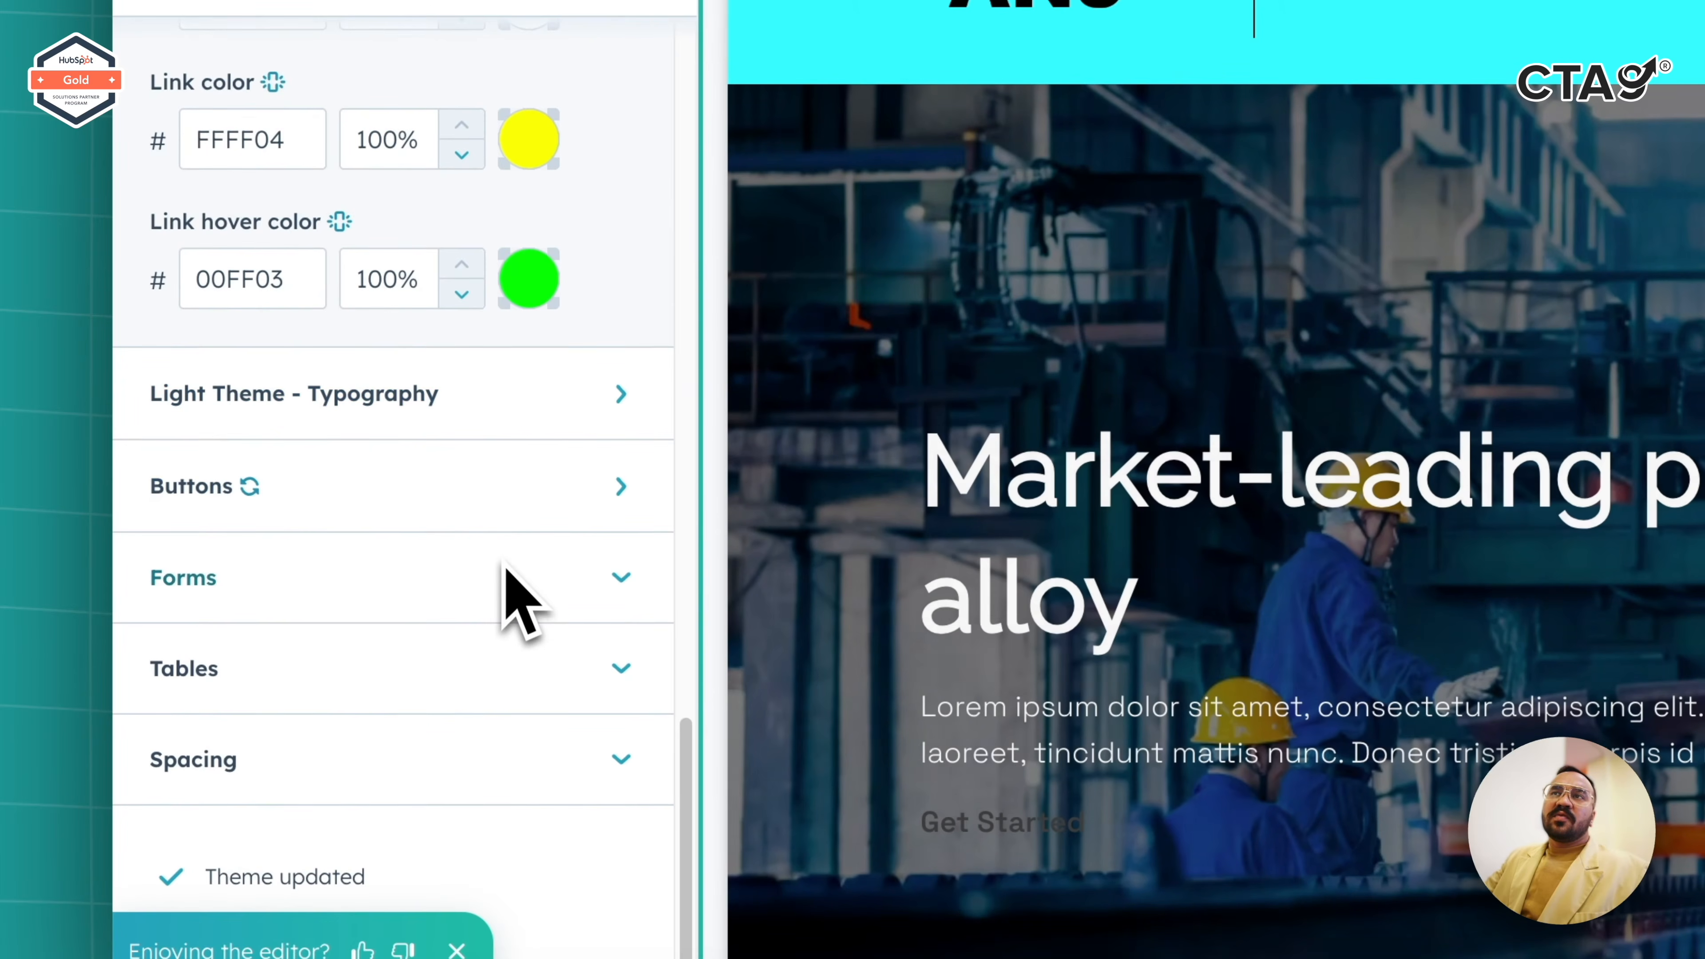
left_click(503, 568)
scroll(926, 718, "down", 10)
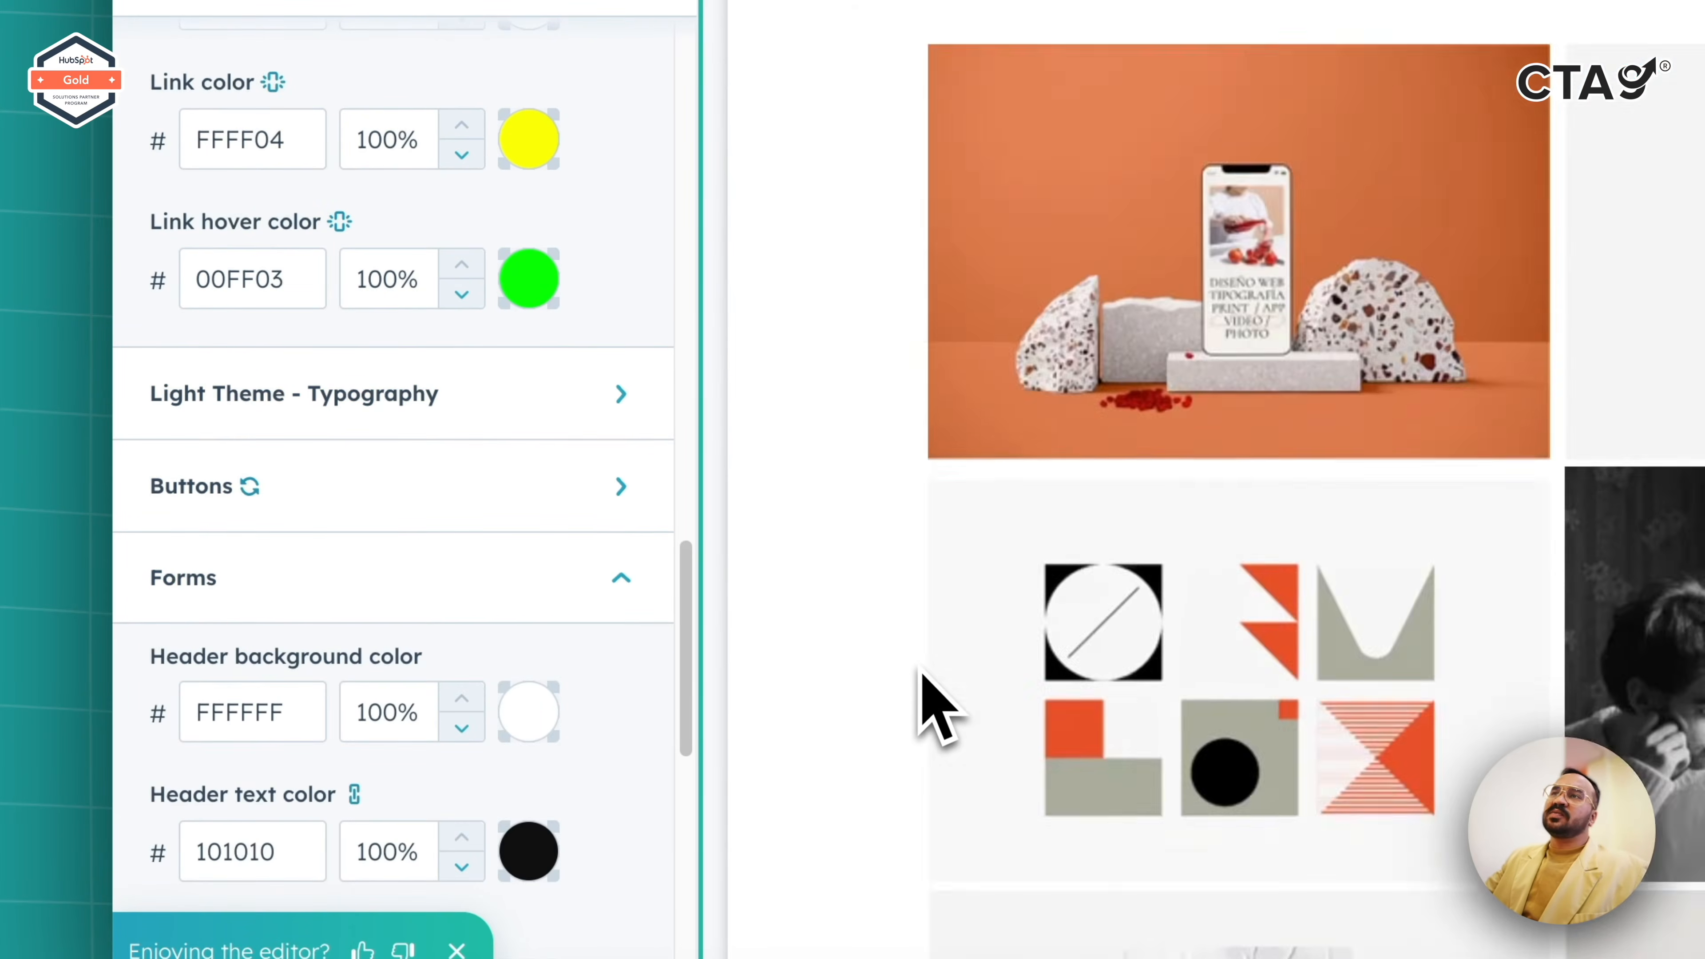
scroll(921, 672, "down", 10)
scroll(510, 739, "down", 3)
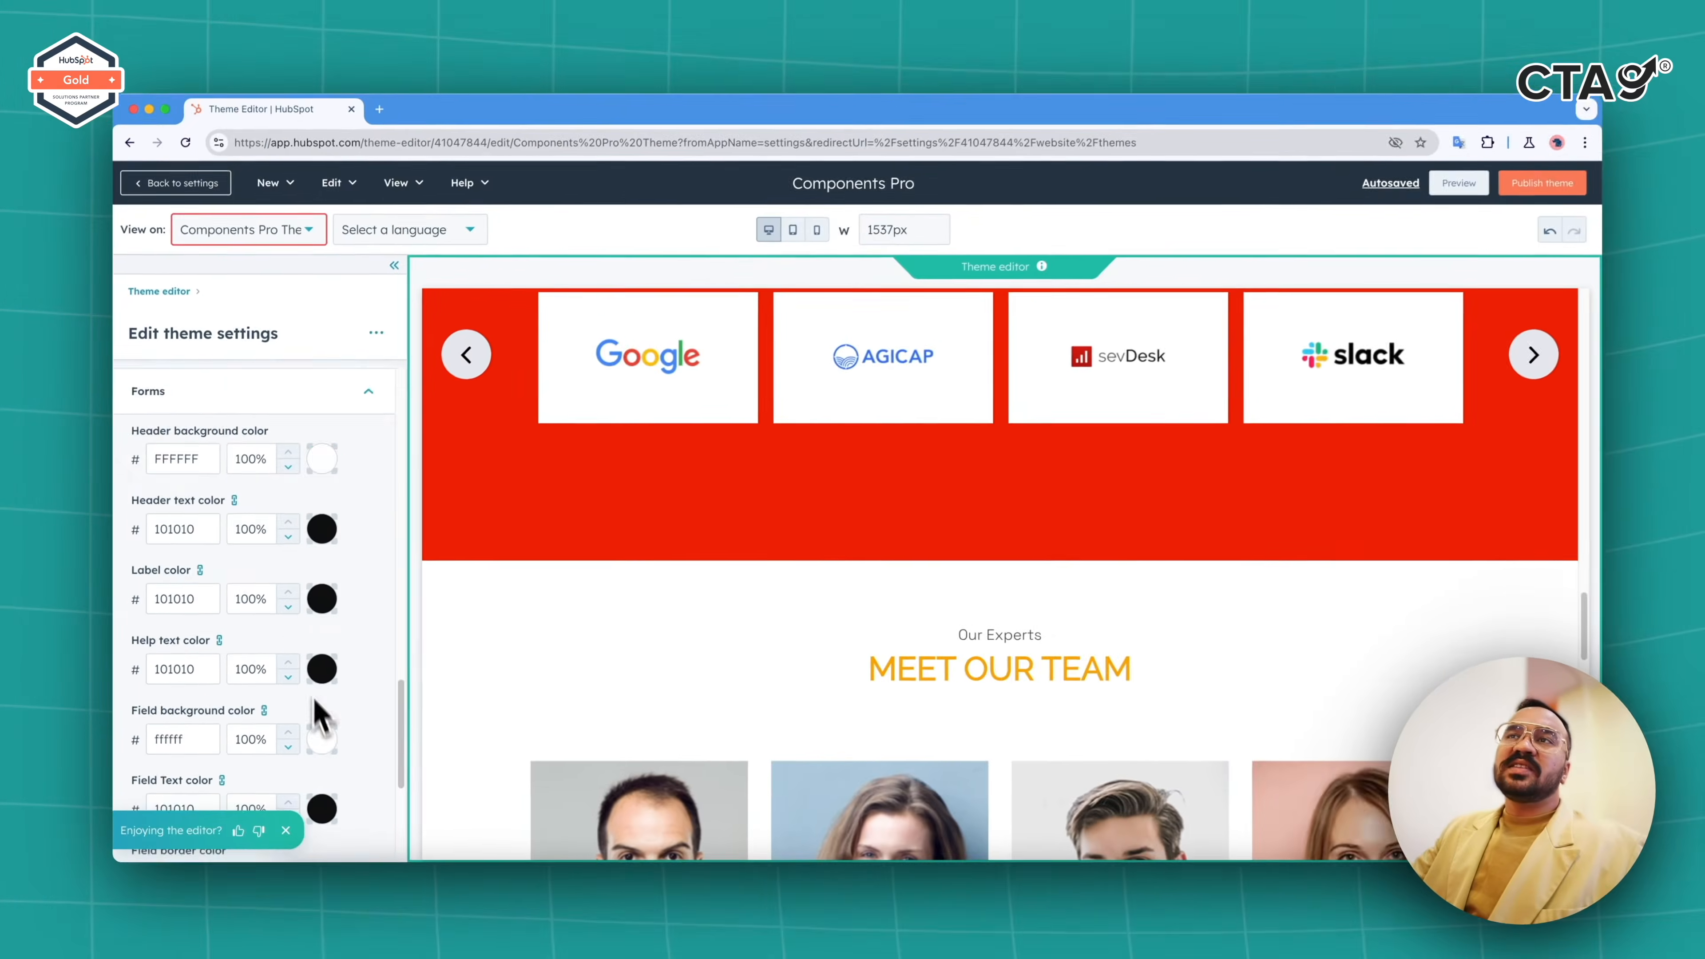
scroll(286, 601, "down", 3)
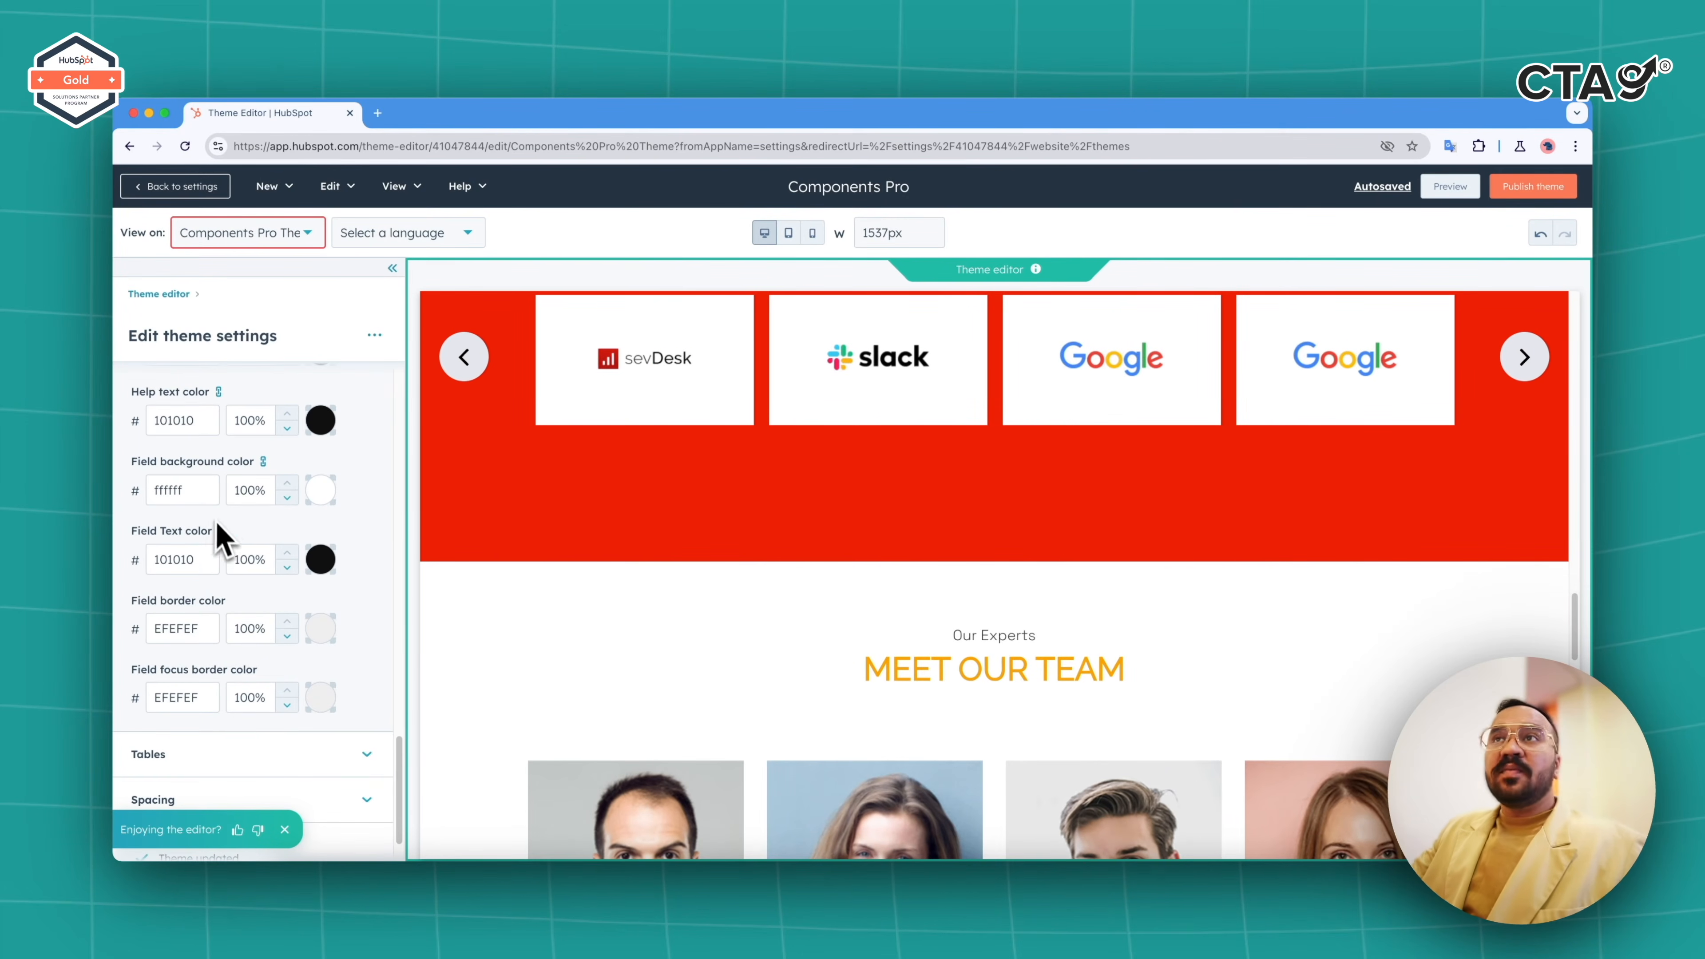
scroll(761, 621, "down", 5)
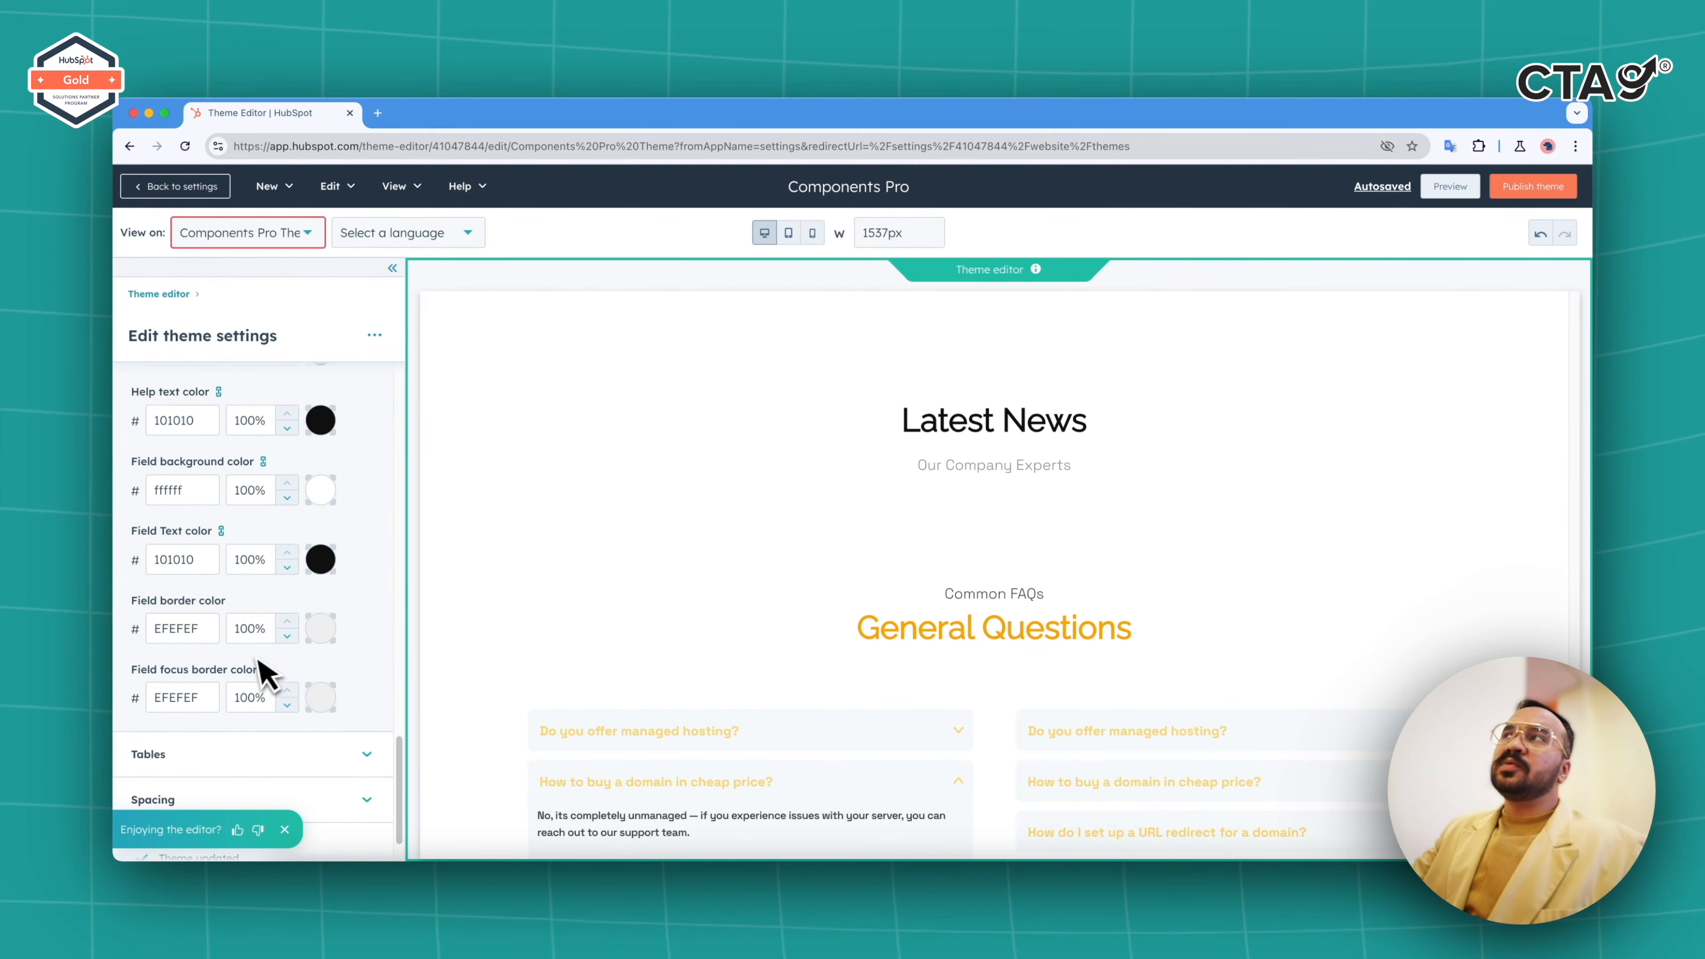
scroll(306, 647, "down", 1)
- Open the Tables settings and examine the header, body, footer and border colors alongside the page preview
left_click(309, 688)
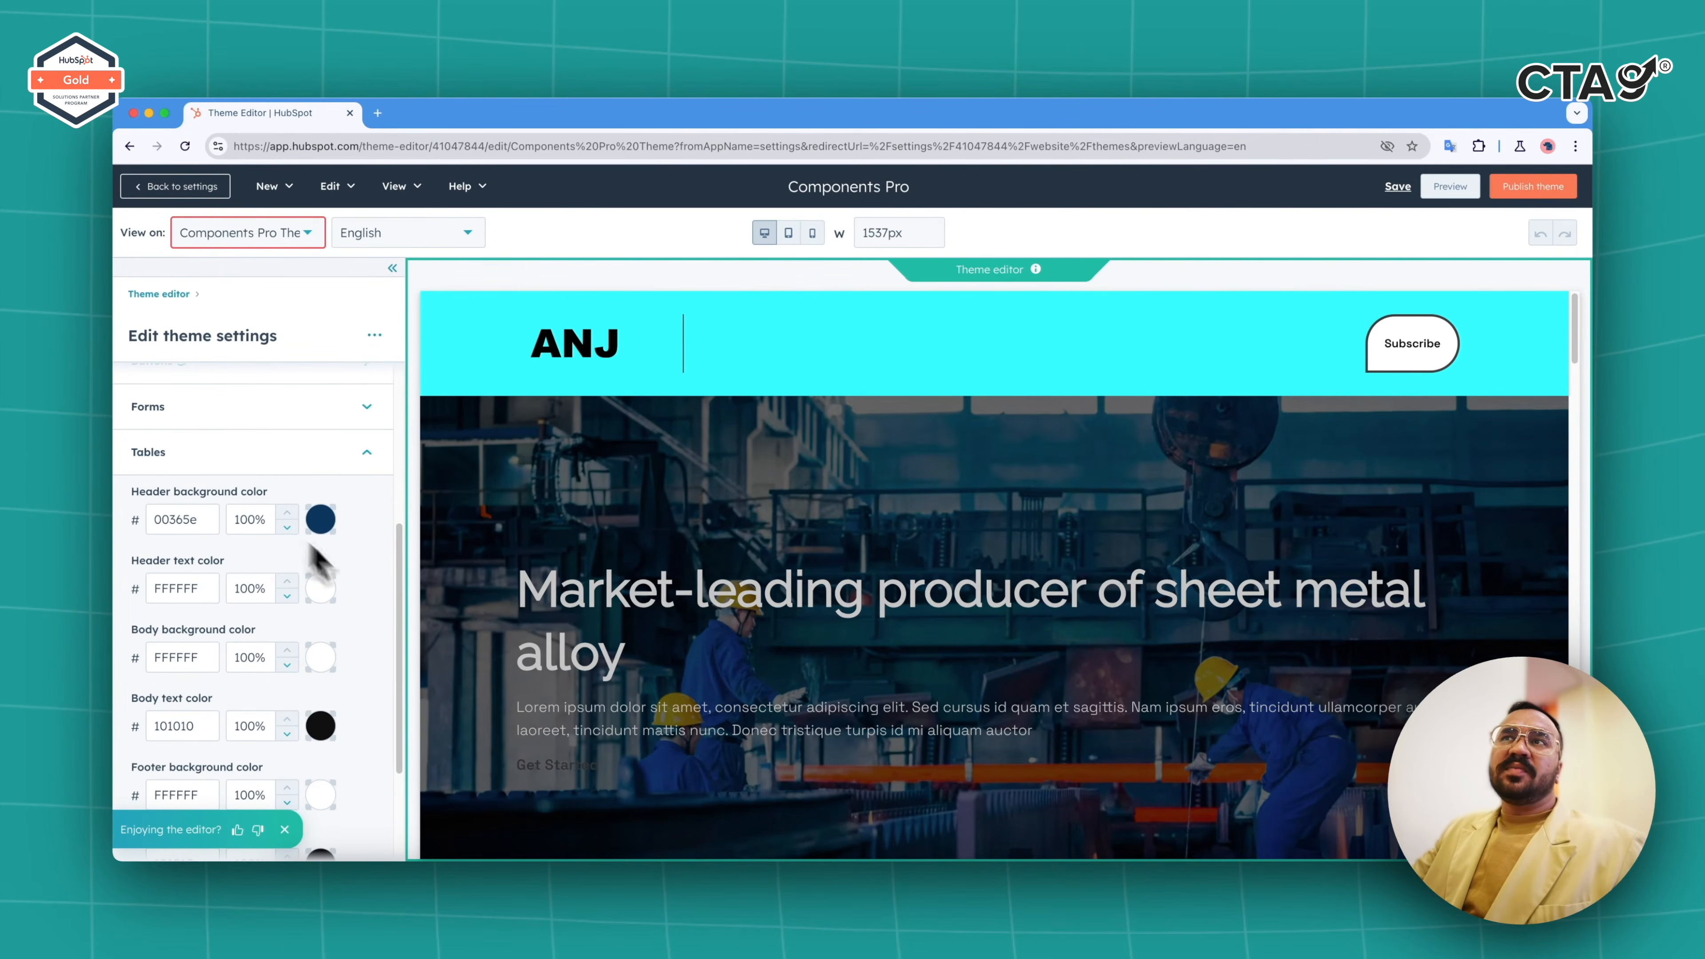
scroll(590, 647, "down", 10)
scroll(493, 662, "down", 10)
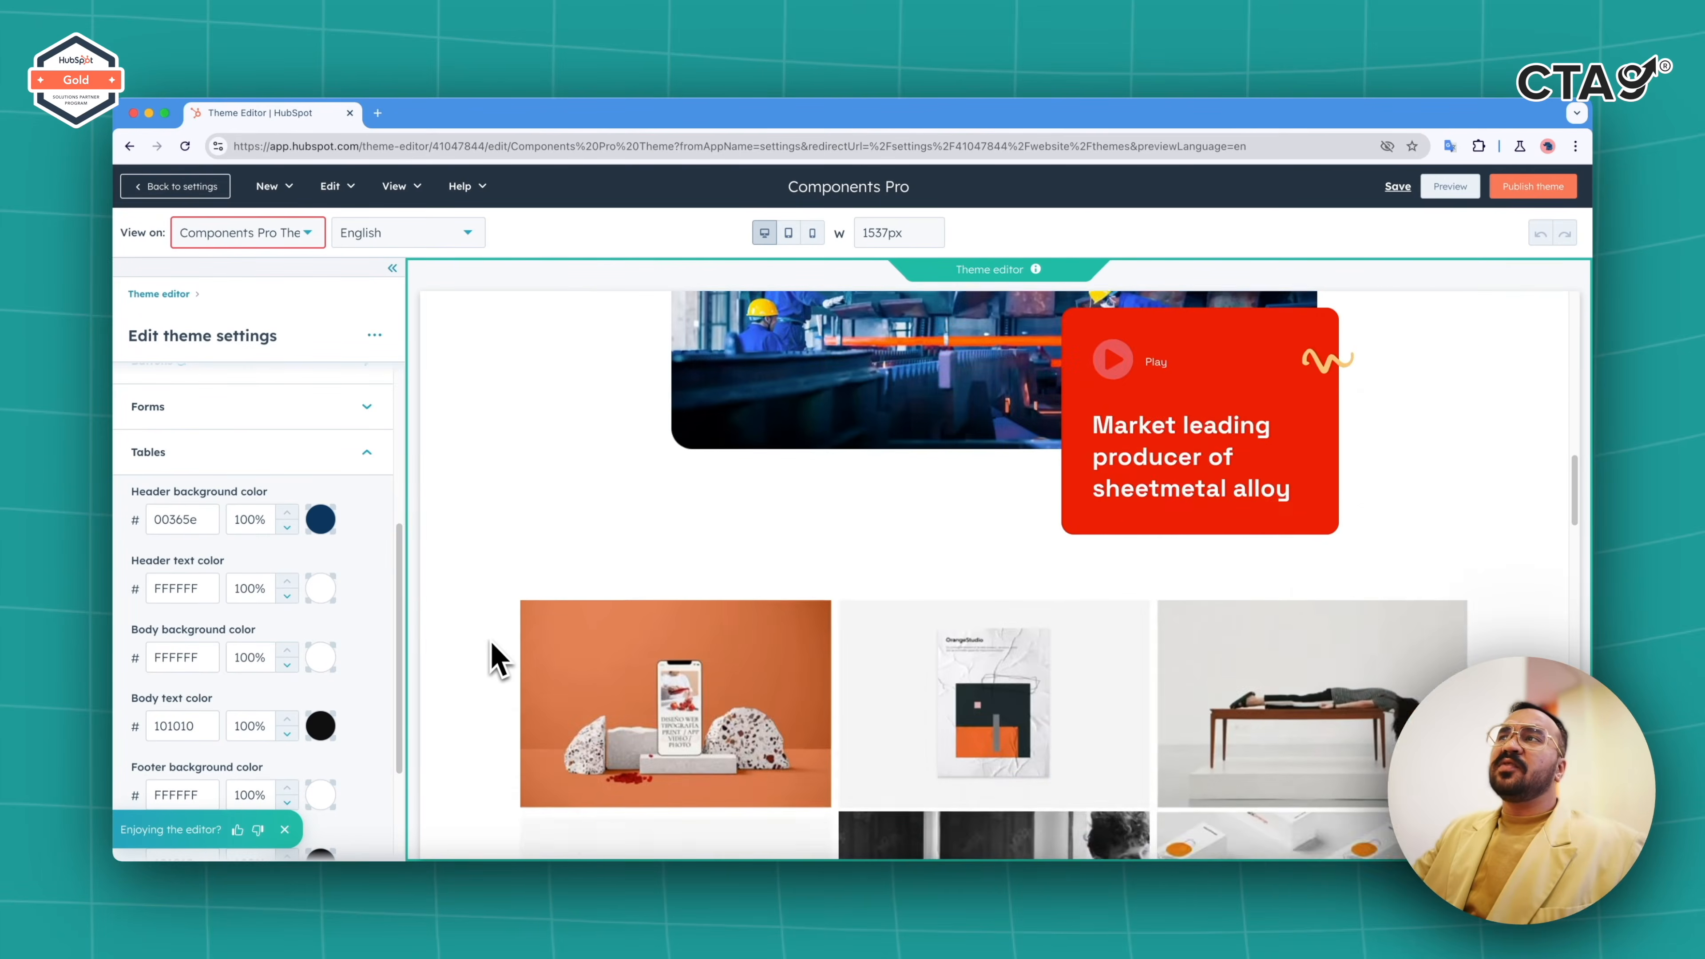
scroll(501, 658, "down", 15)
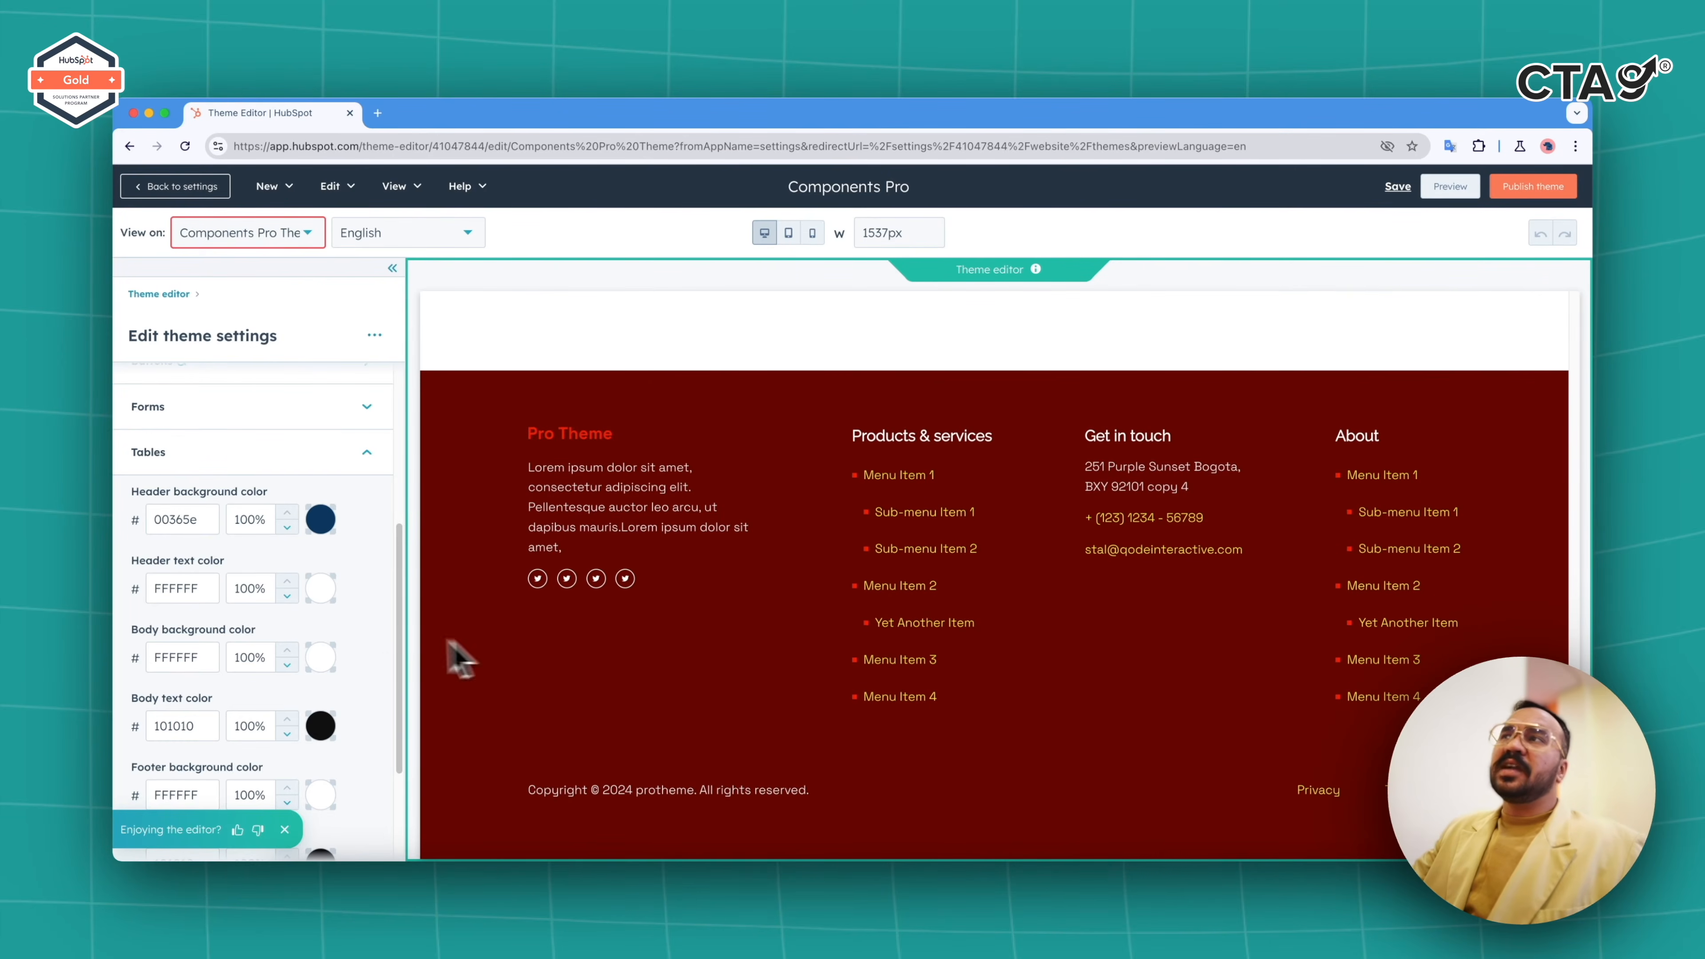
scroll(396, 655, "down", 3)
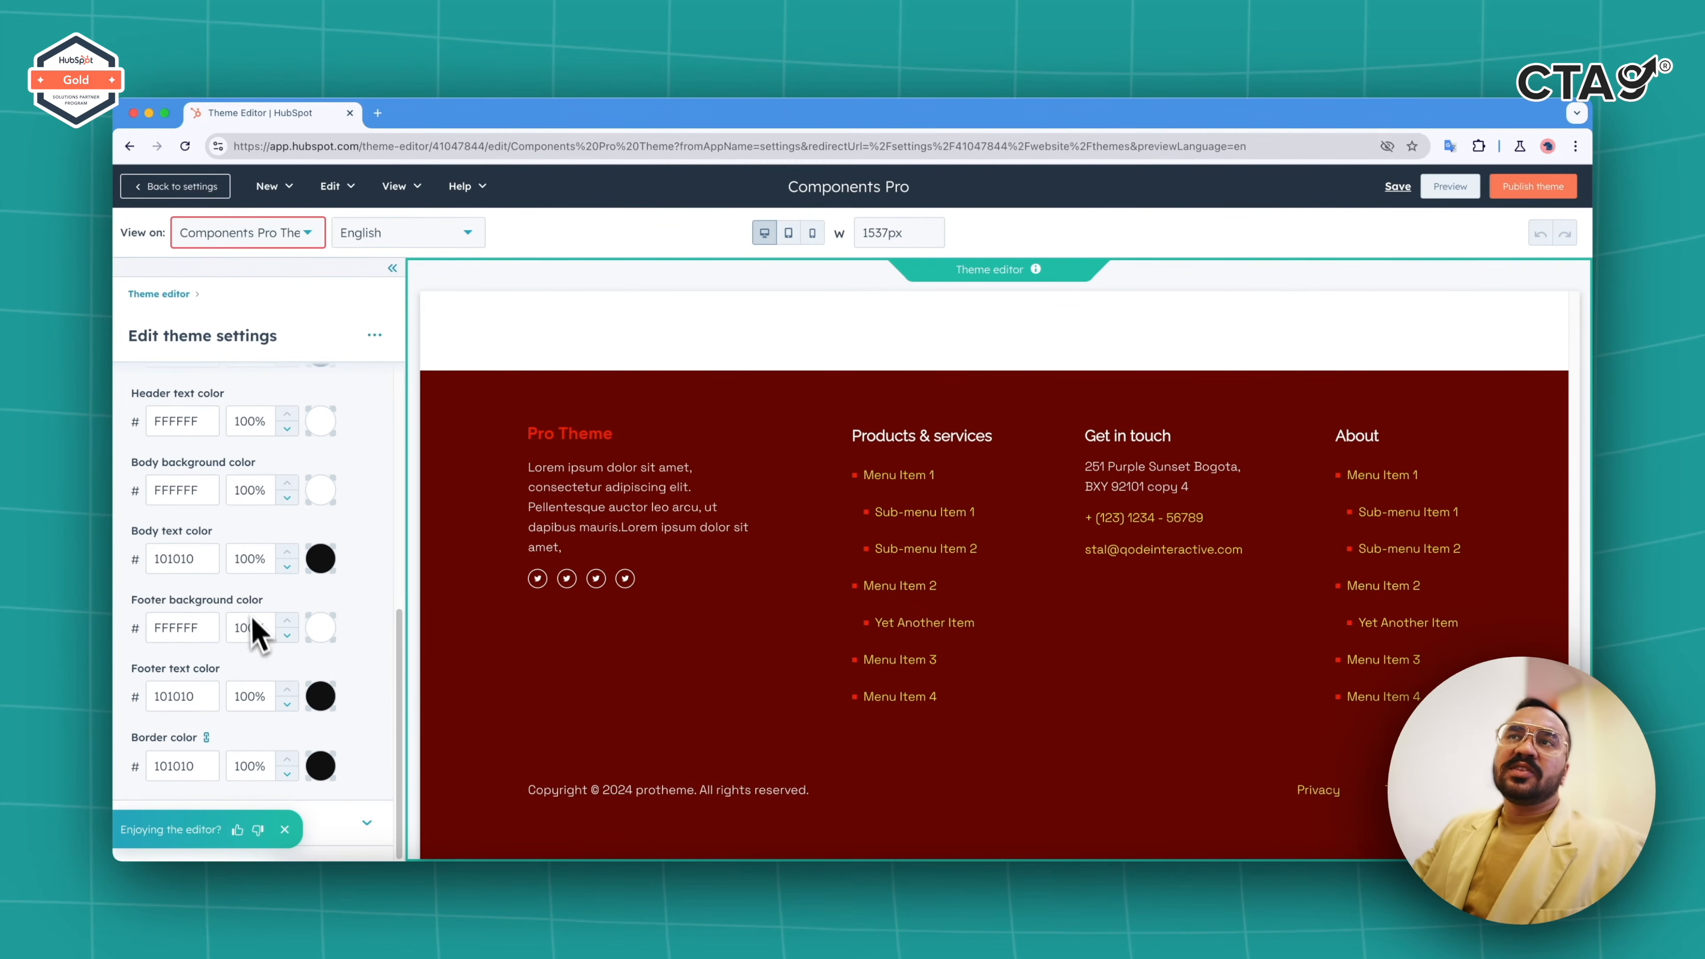
scroll(342, 678, "up", 2)
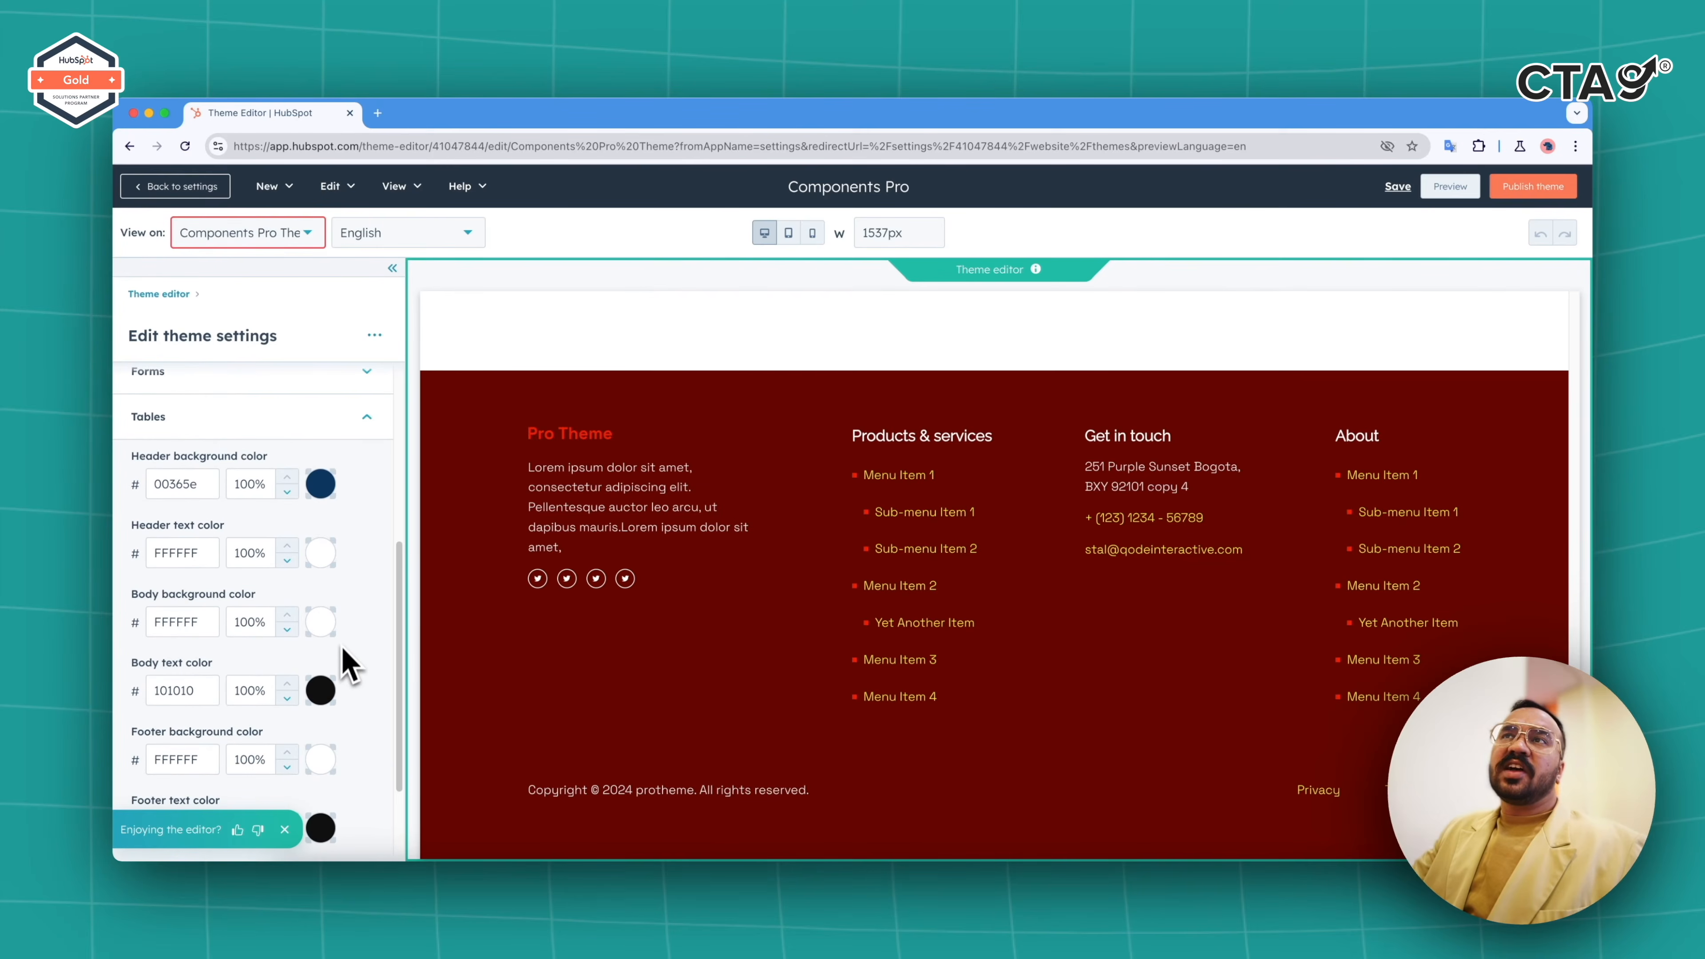
scroll(830, 604, "up", 20)
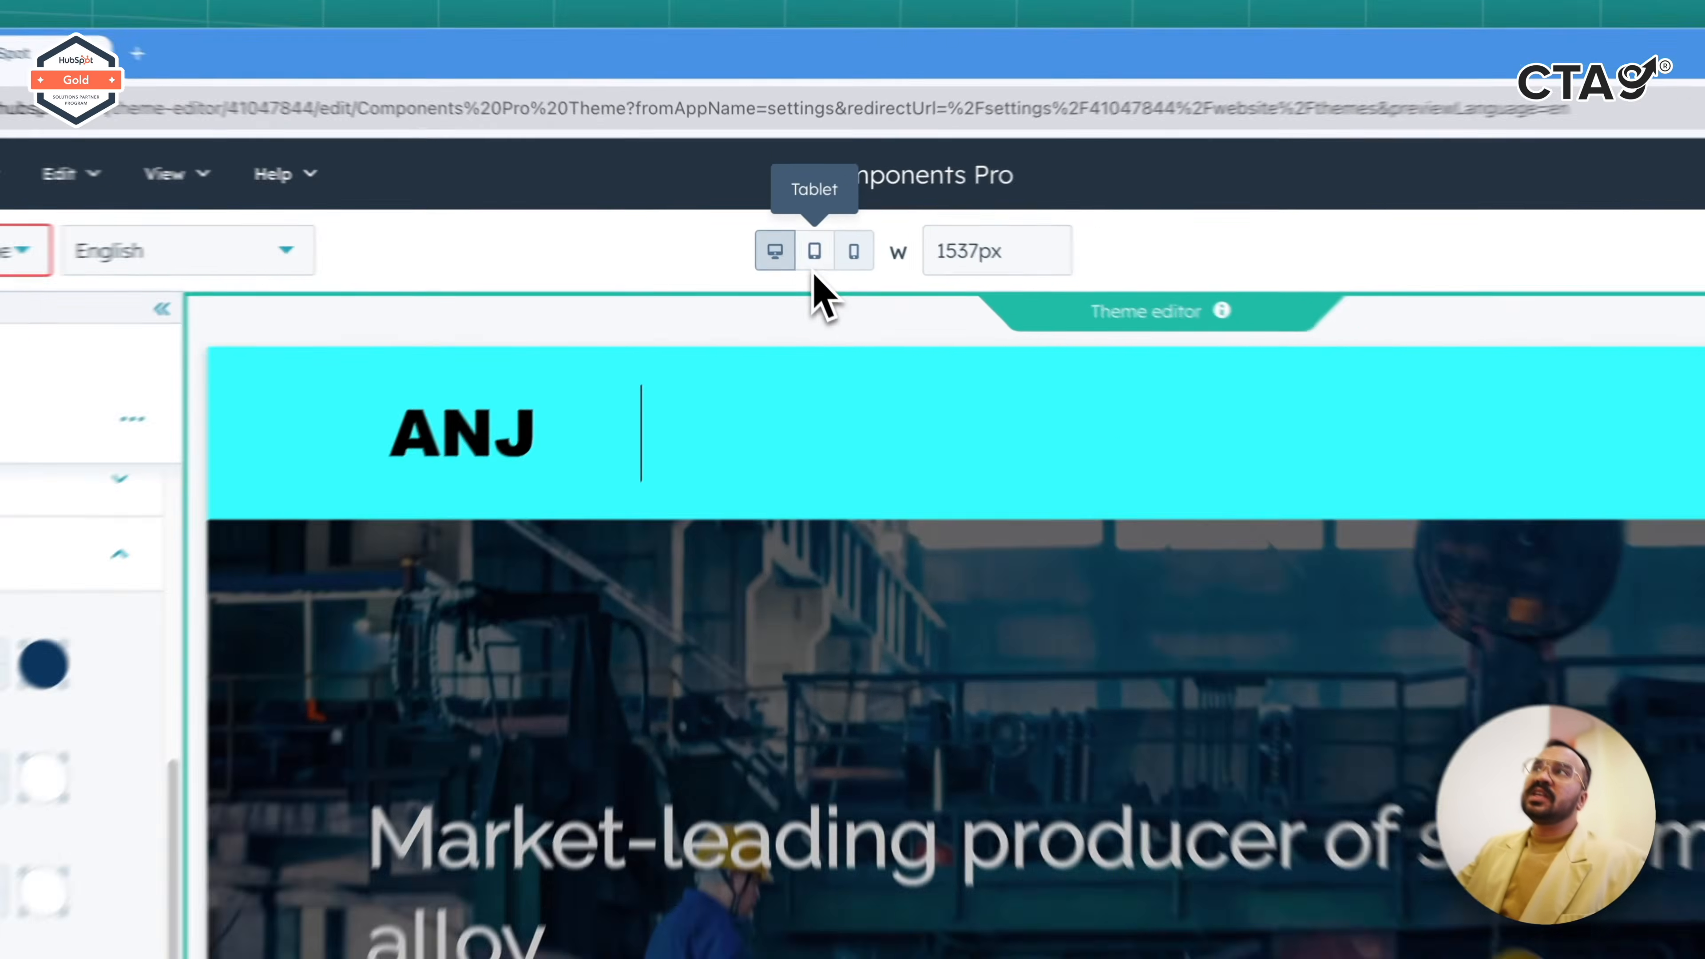
- Preview the page at tablet and mobile sizes, check the mobile layout, and return to the desktop preview
left_click(790, 235)
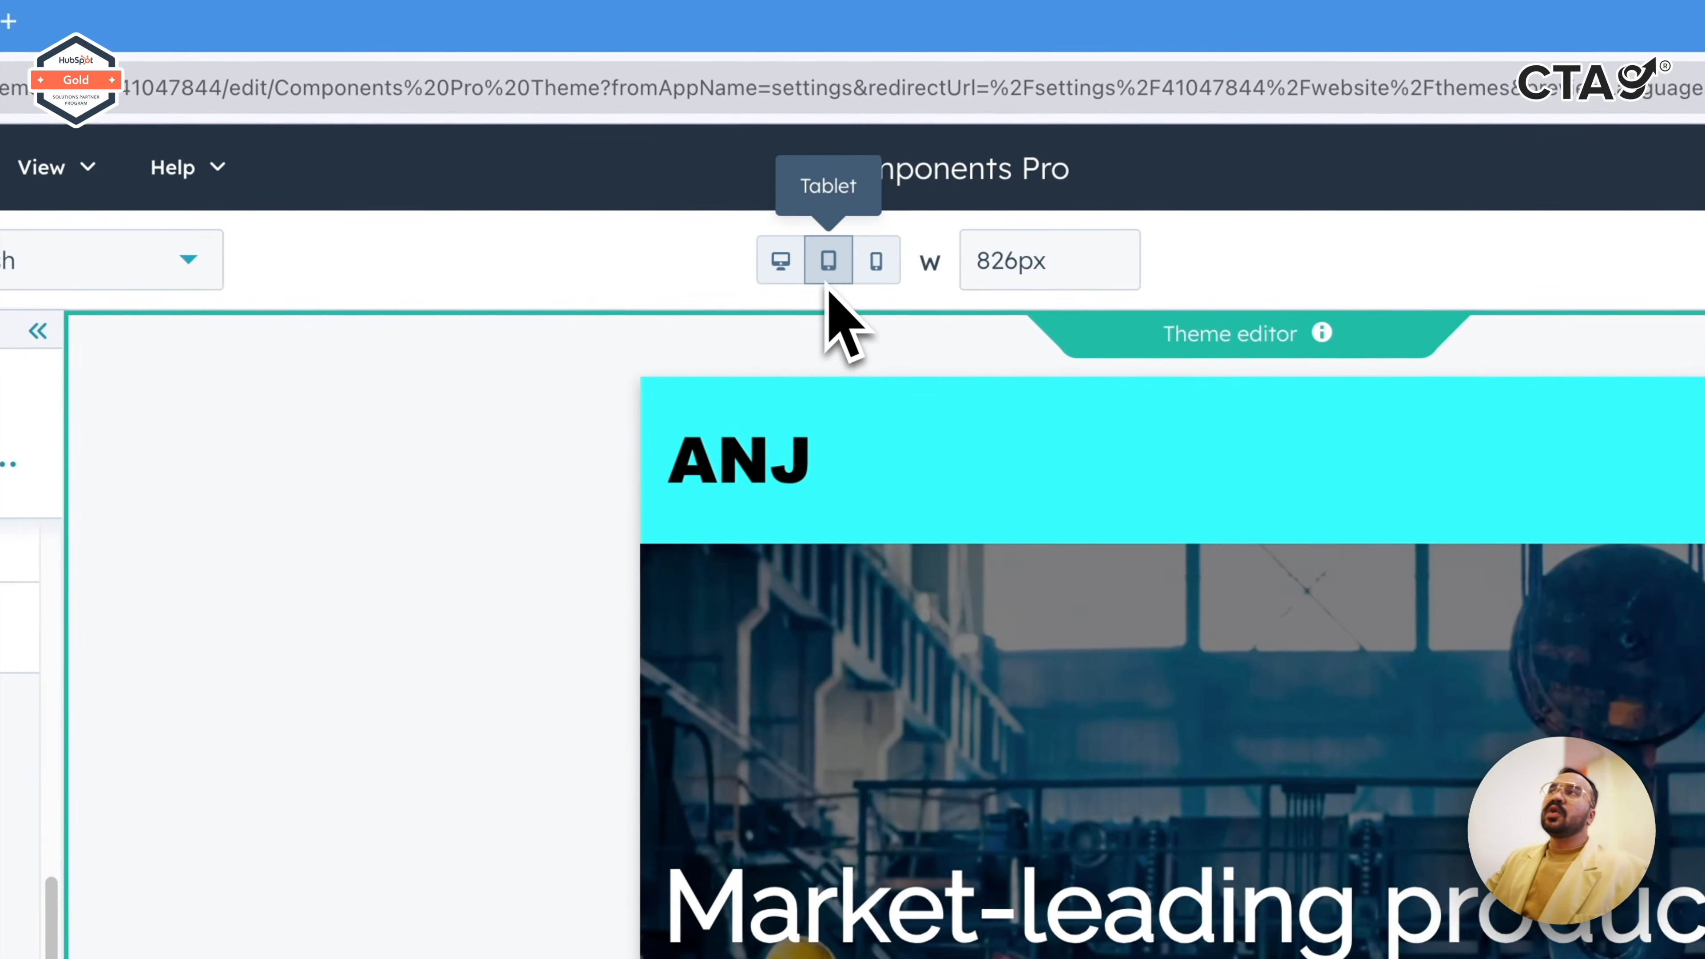
left_click(877, 261)
scroll(1007, 867, "down", 15)
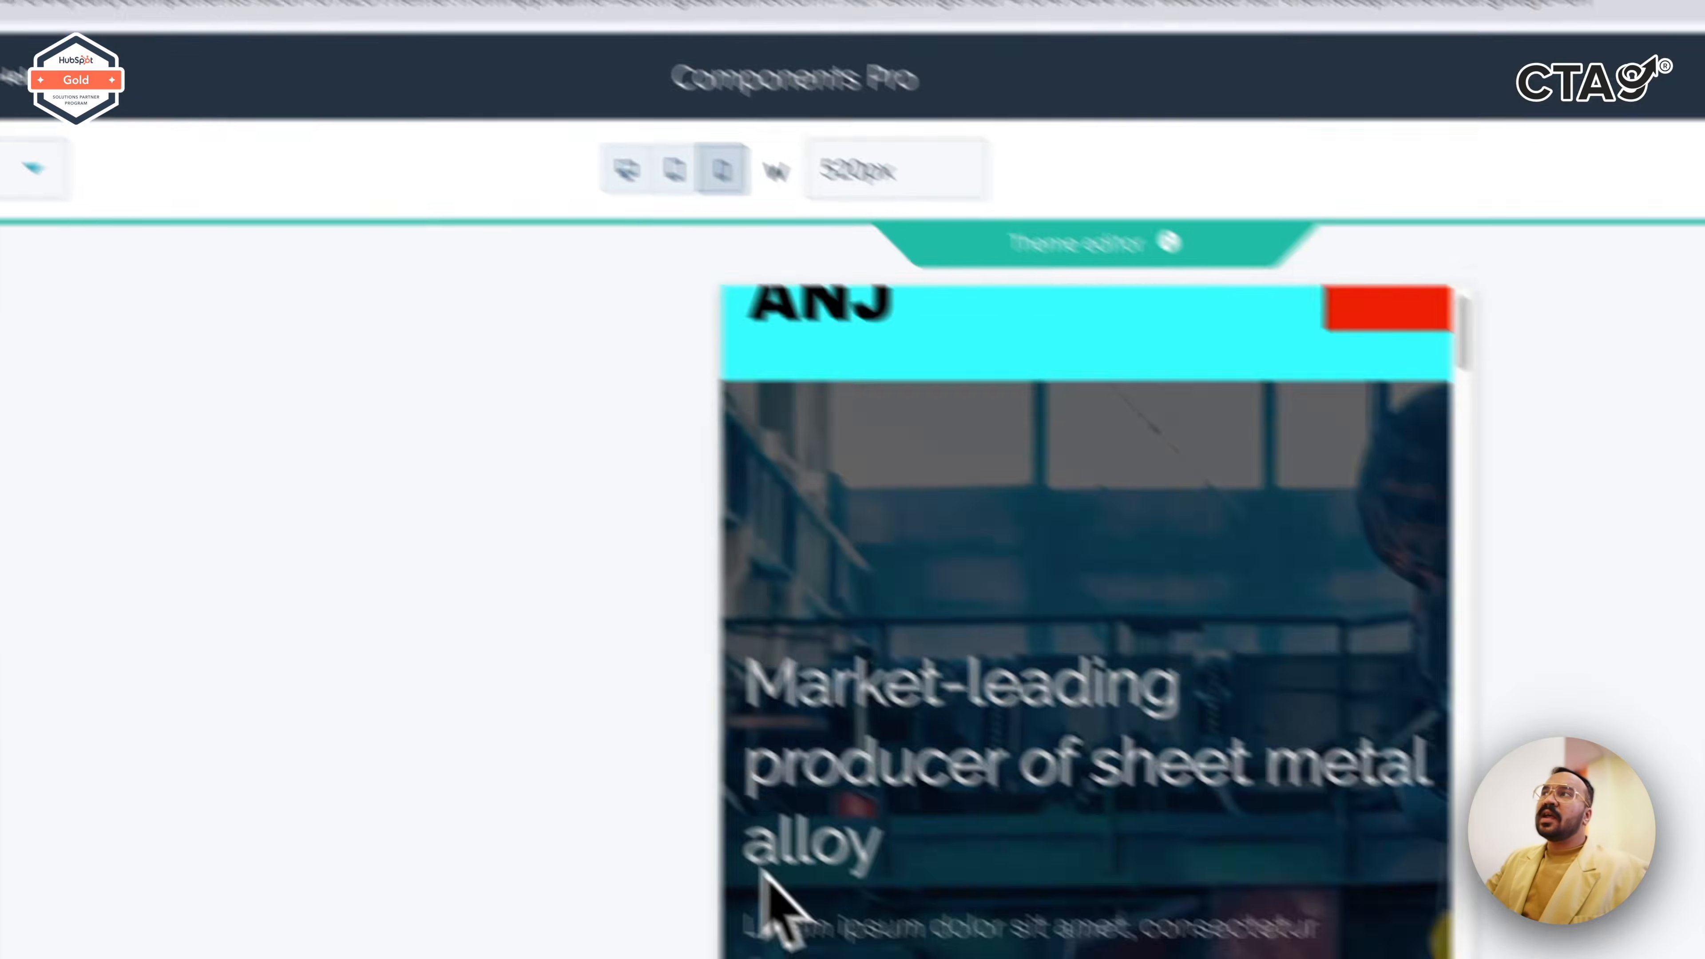
scroll(1038, 830, "up", 15)
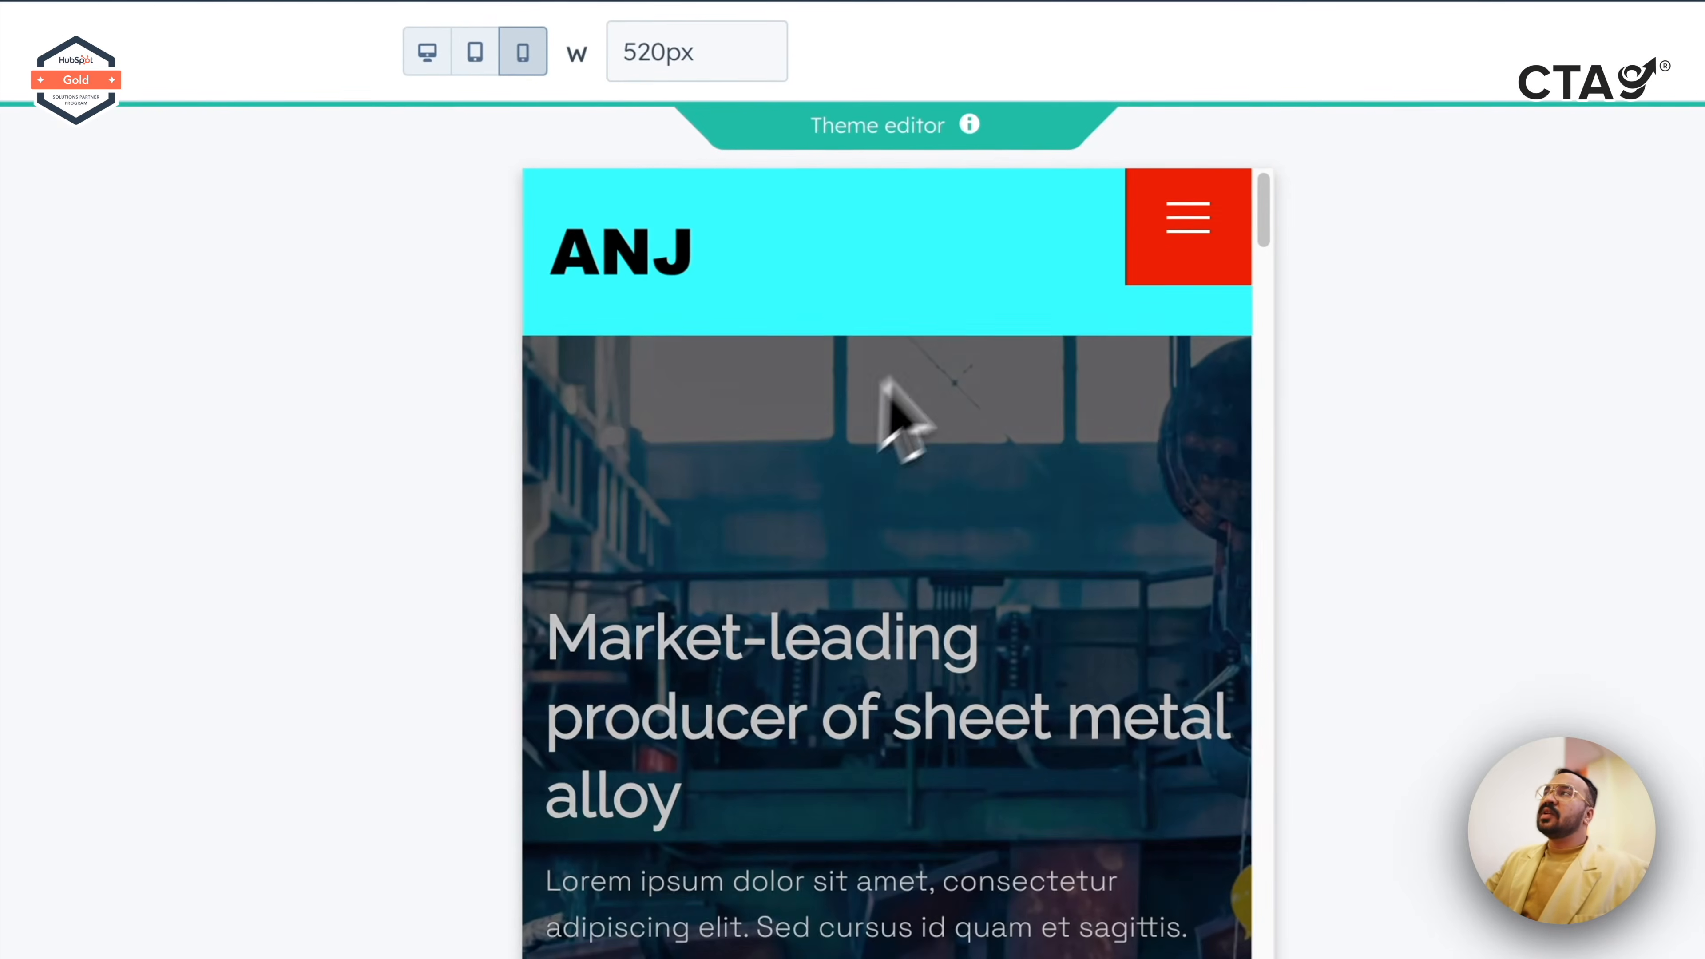
left_click(1169, 230)
left_click(773, 241)
scroll(852, 819, "down", 20)
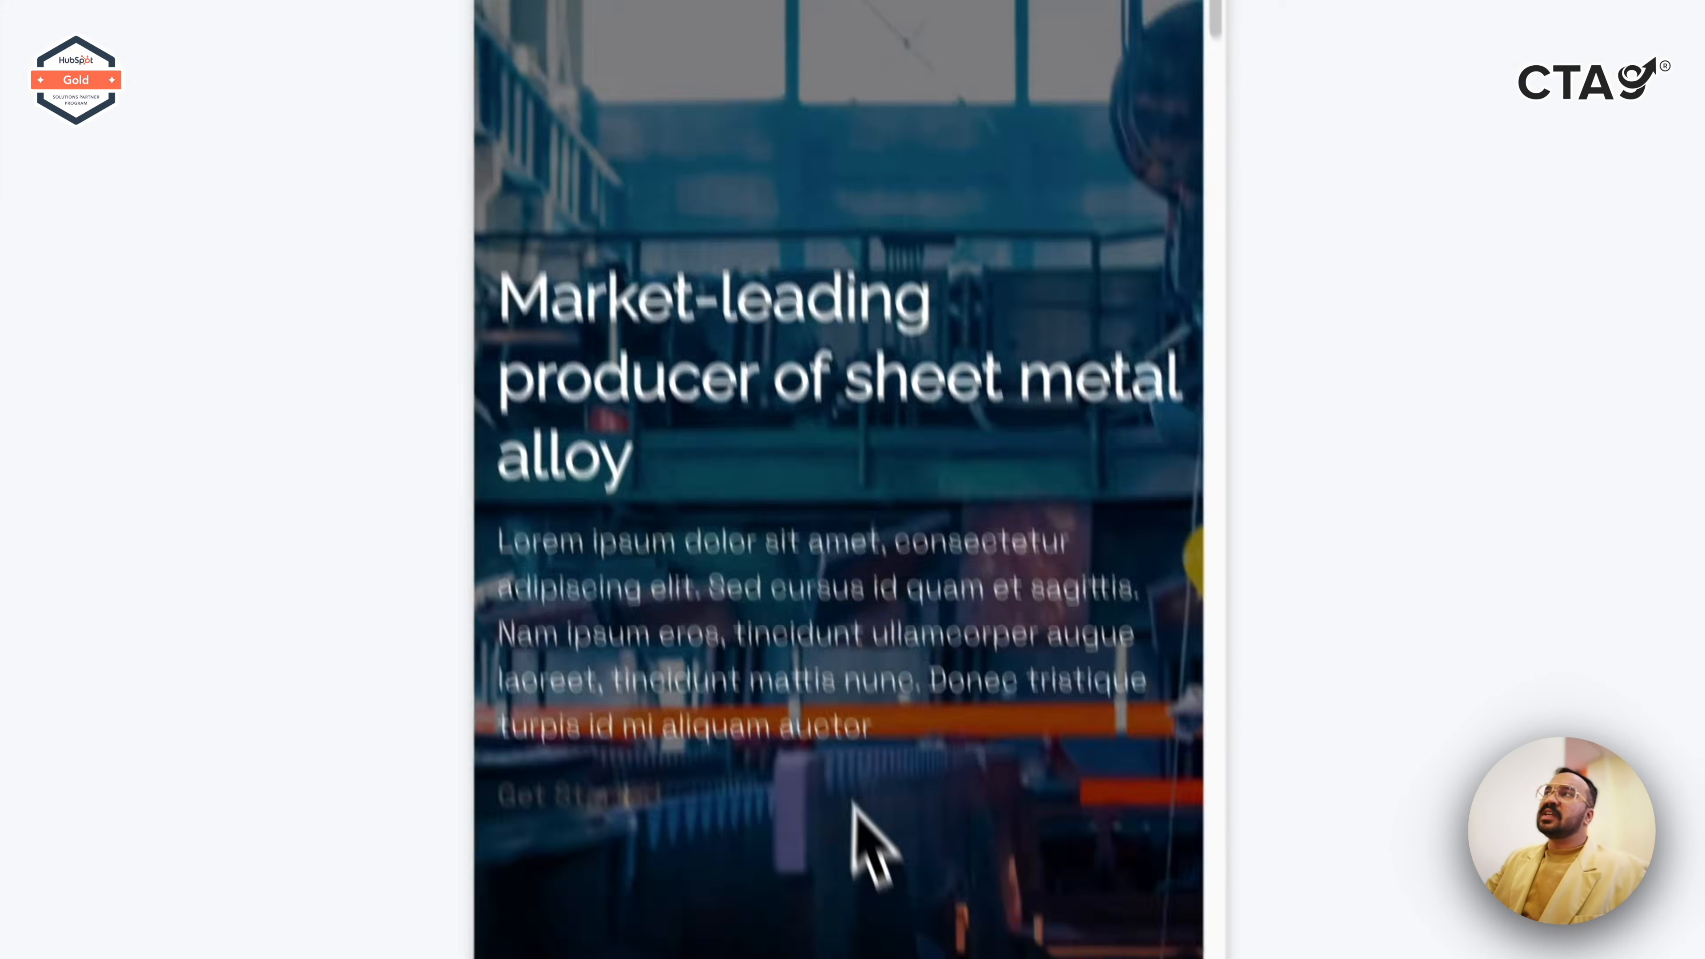
scroll(816, 384, "up", 20)
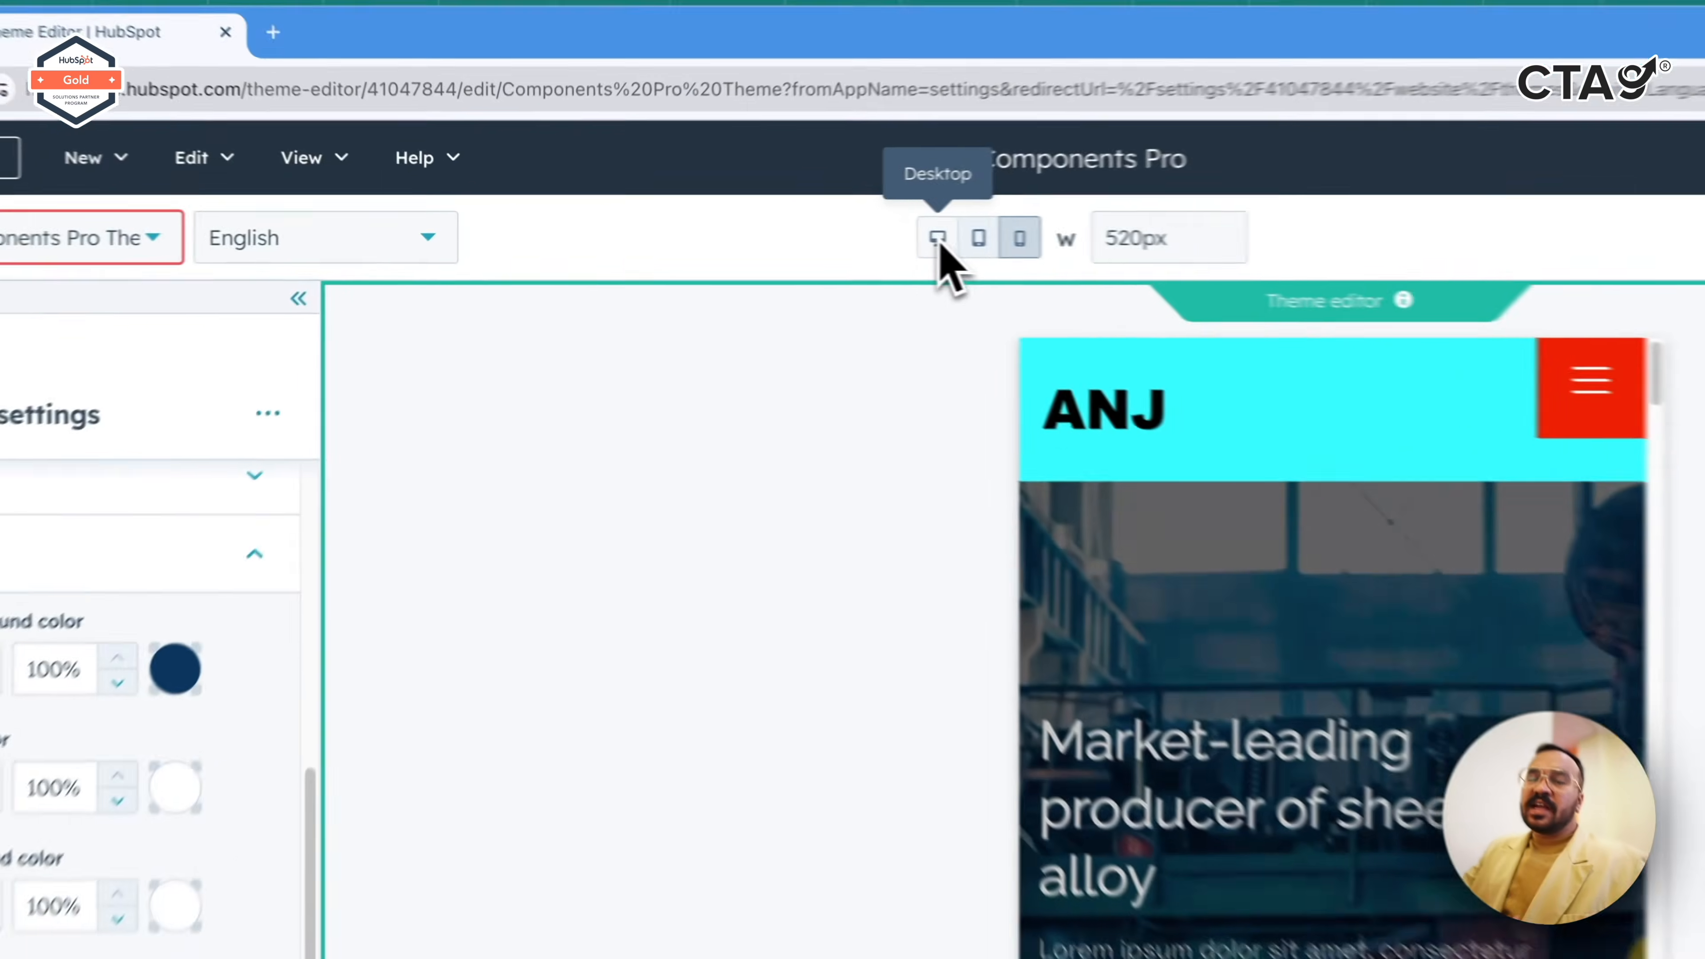
left_click(764, 233)
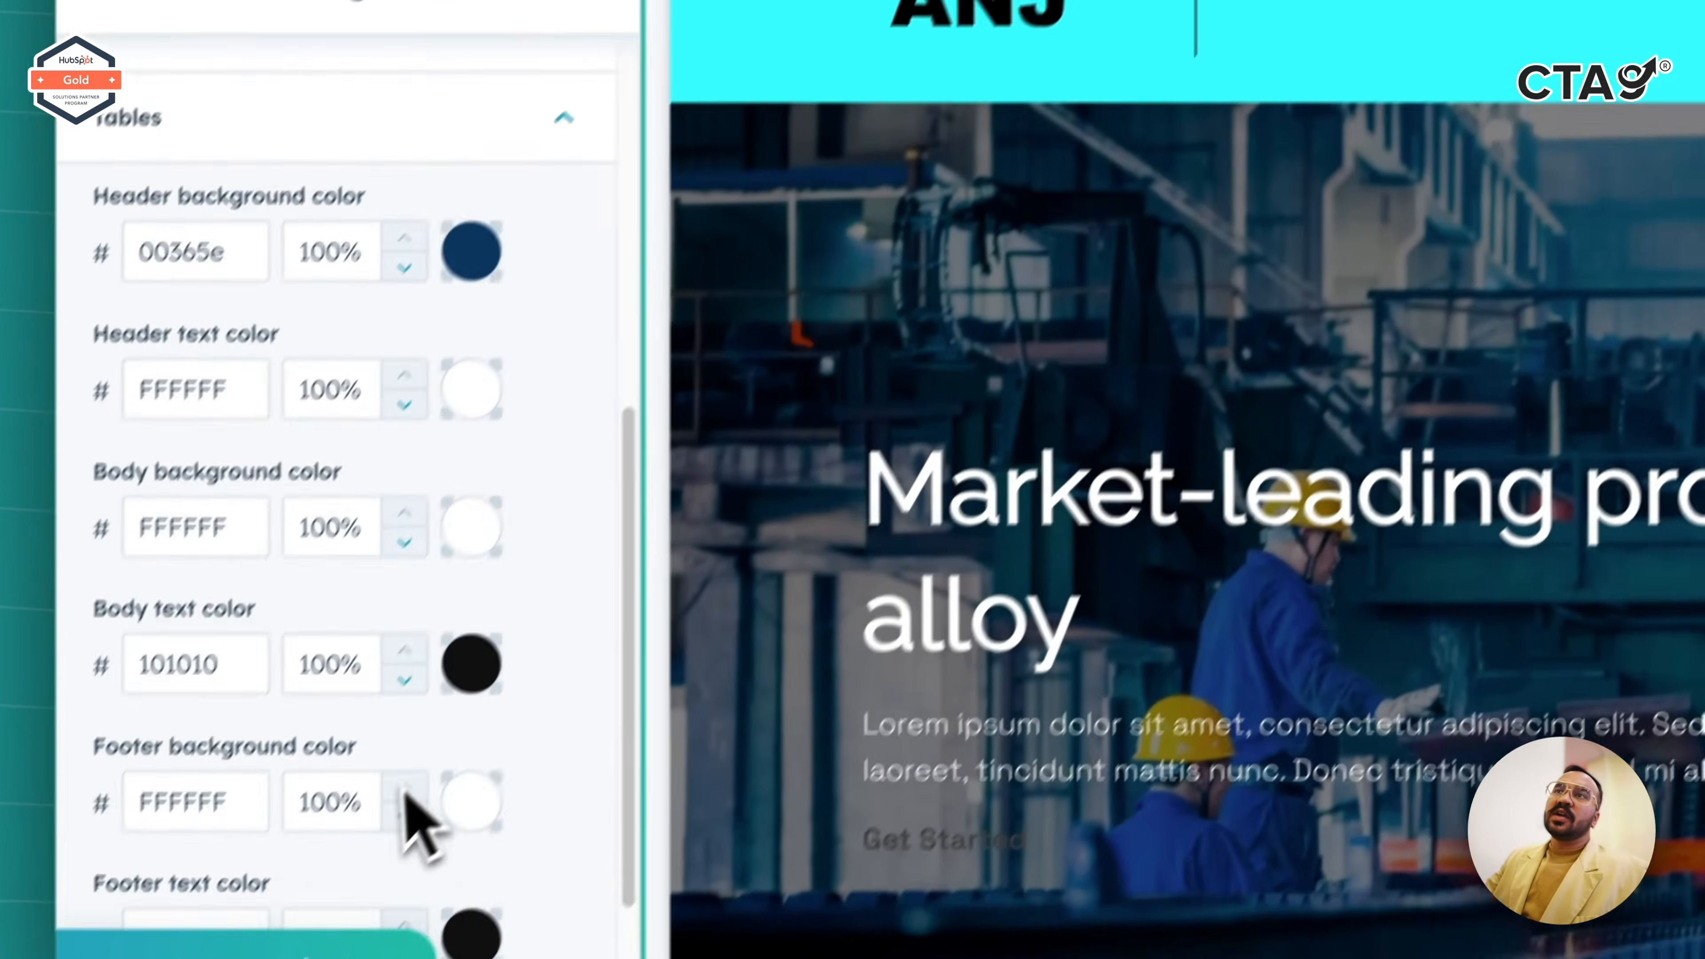
- Dismiss the editor feedback prompt and open the Spacing settings for vertical spacing and maximum content width
scroll(288, 765, "down", 2)
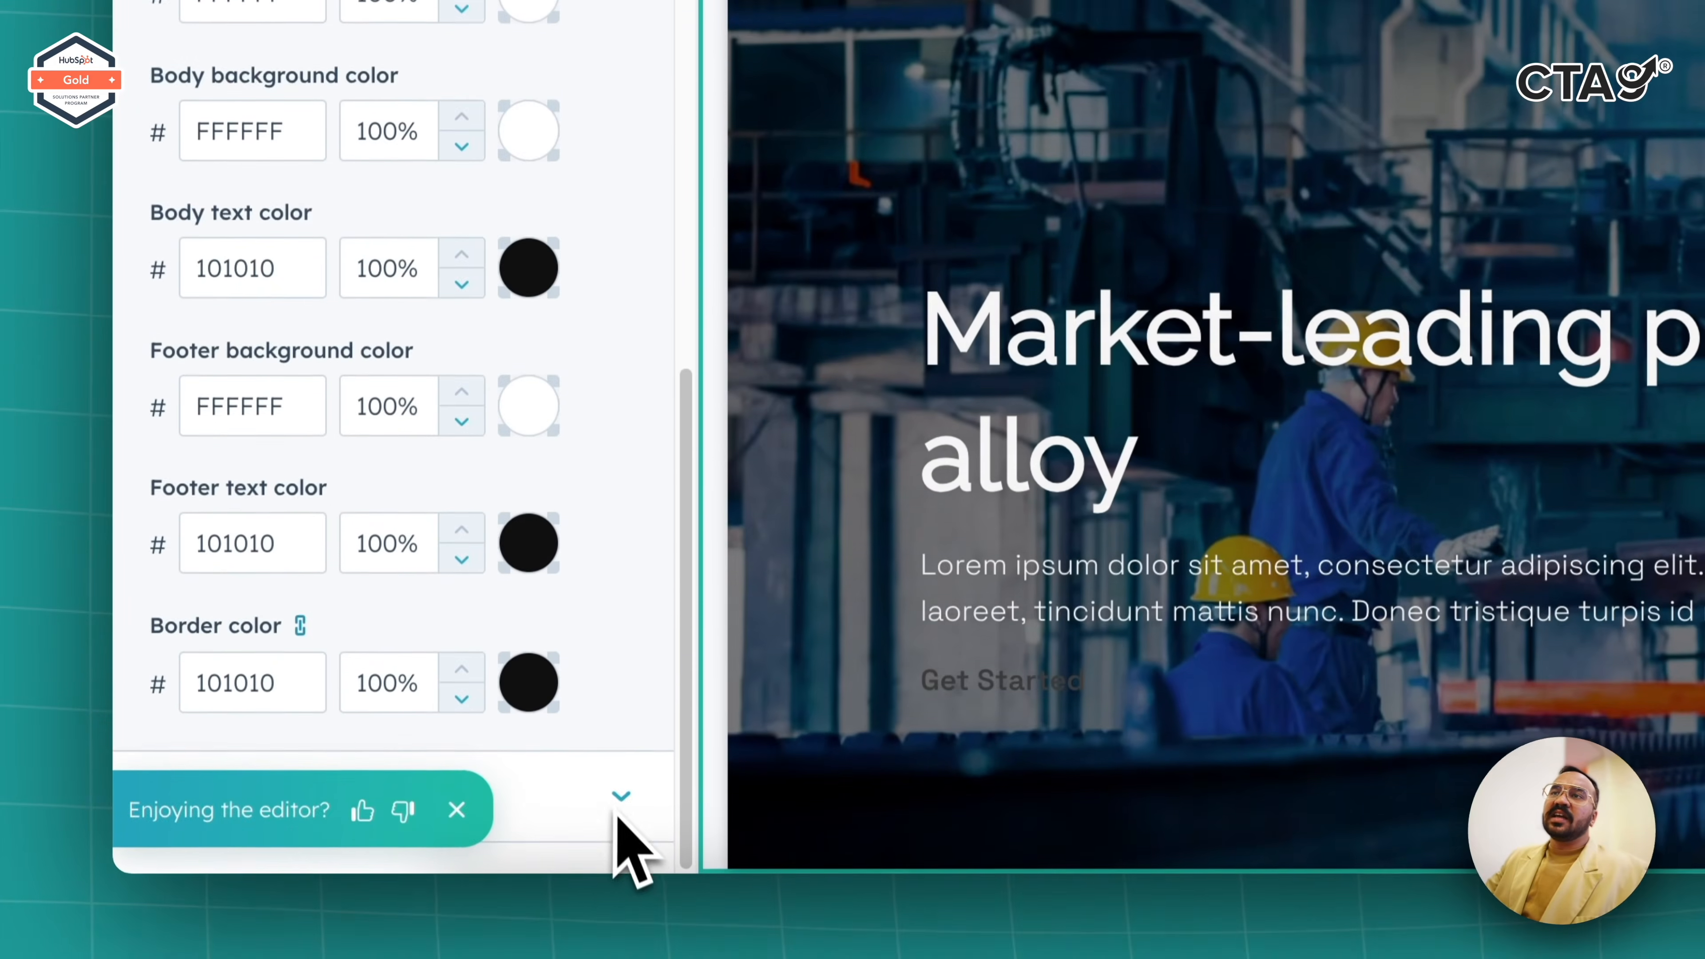
left_click(456, 810)
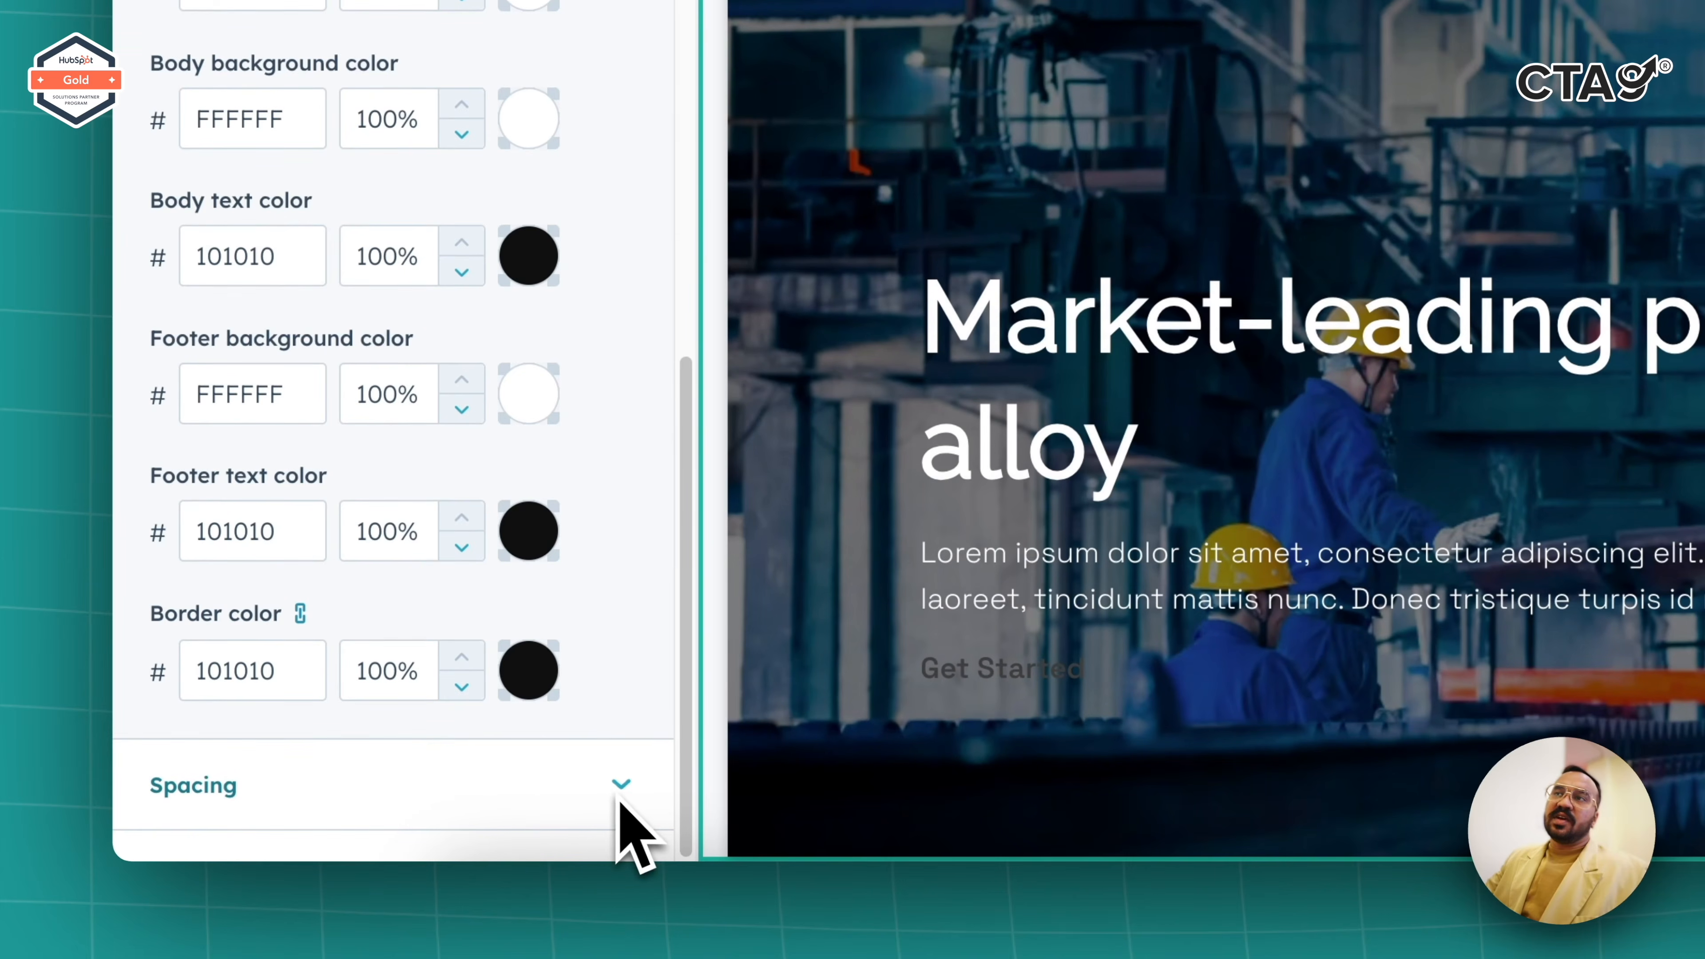
scroll(618, 806, "down", 5)
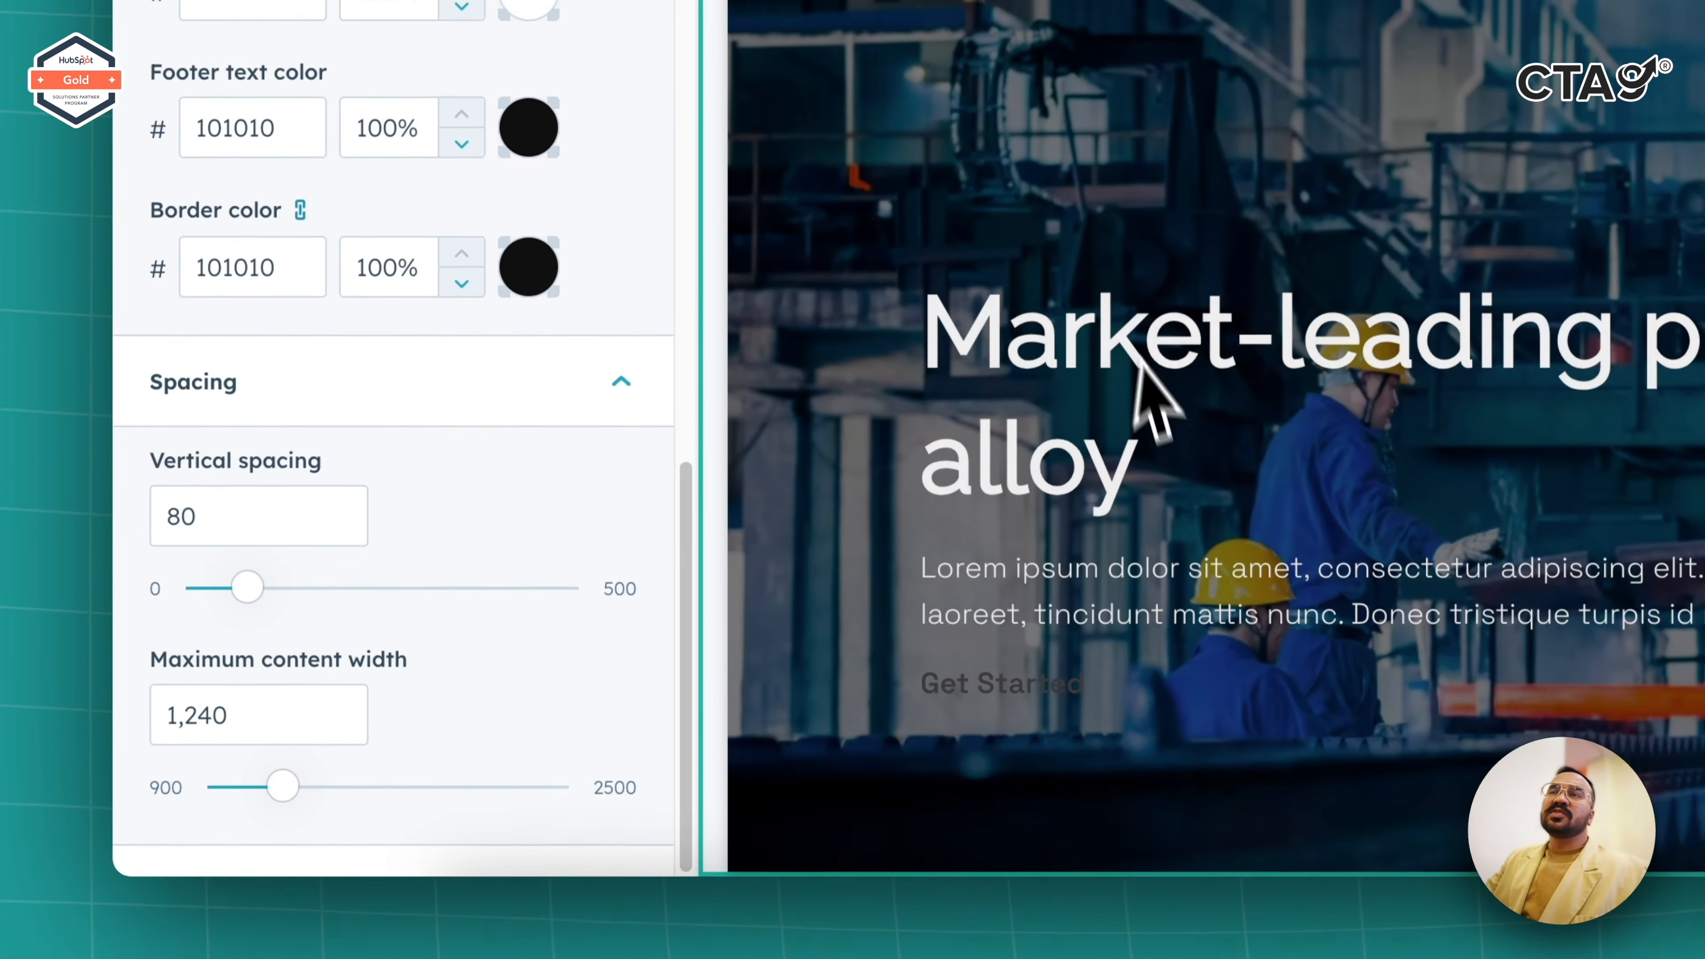
scroll(1034, 457, "down", 5)
scroll(946, 570, "up", 5)
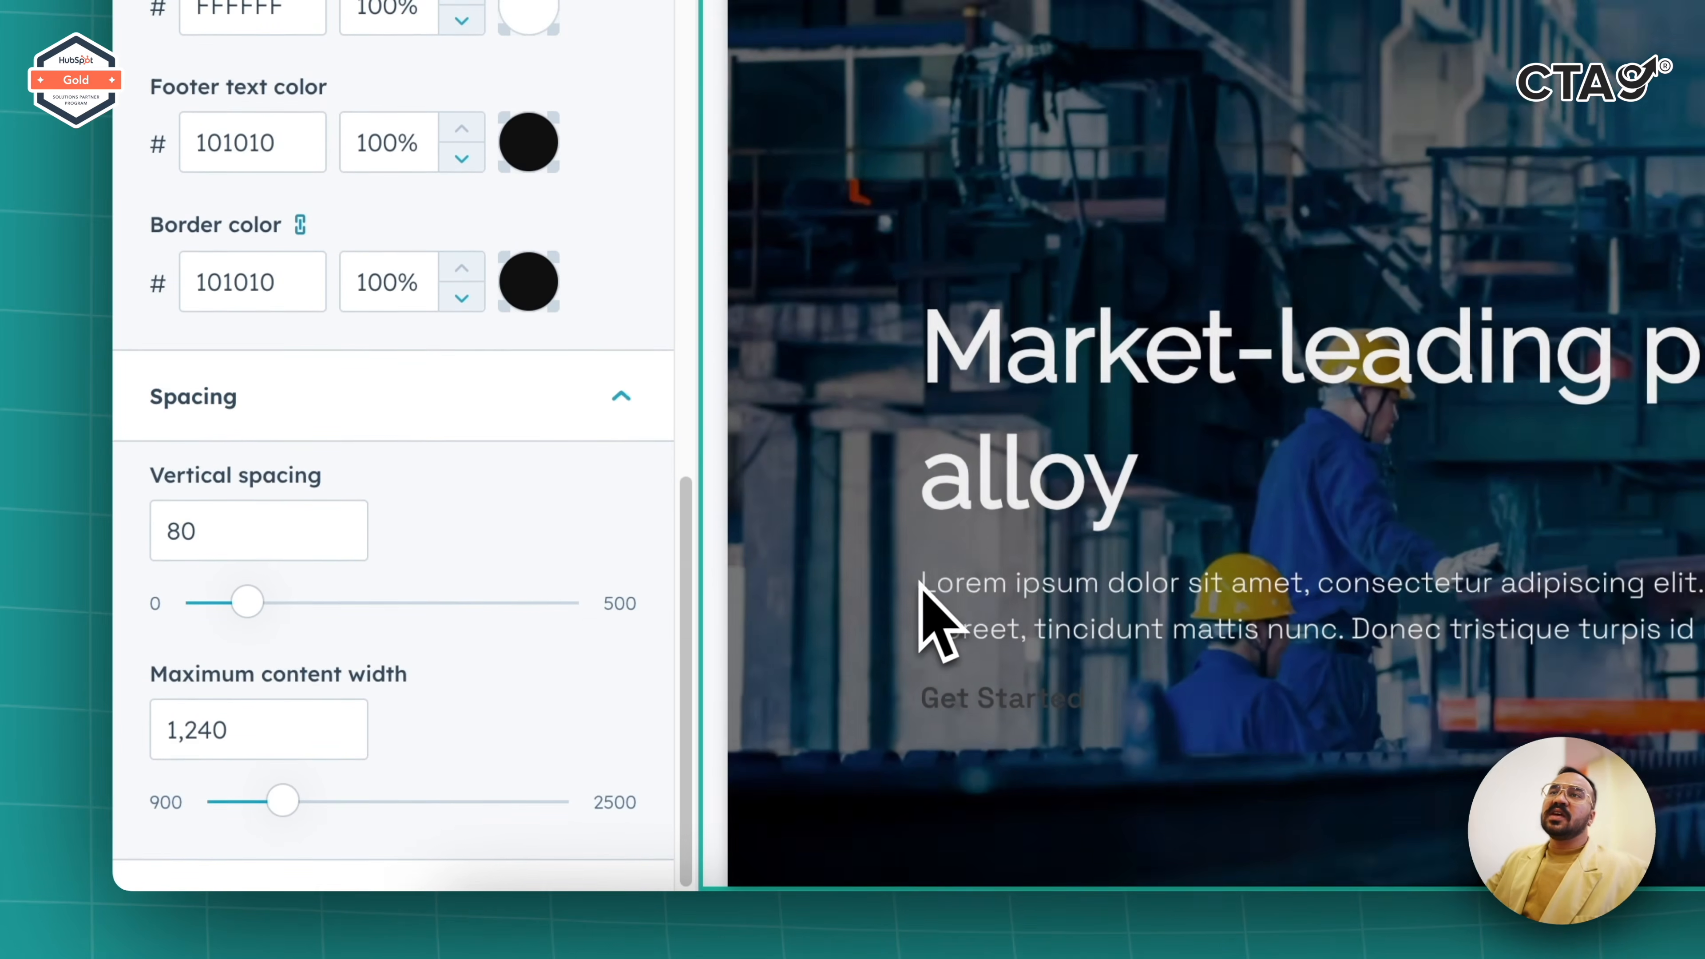
- Try a maximum content width of 1,419 and reduce it again to narrow the page content
left_click_drag(282, 801, 250, 803)
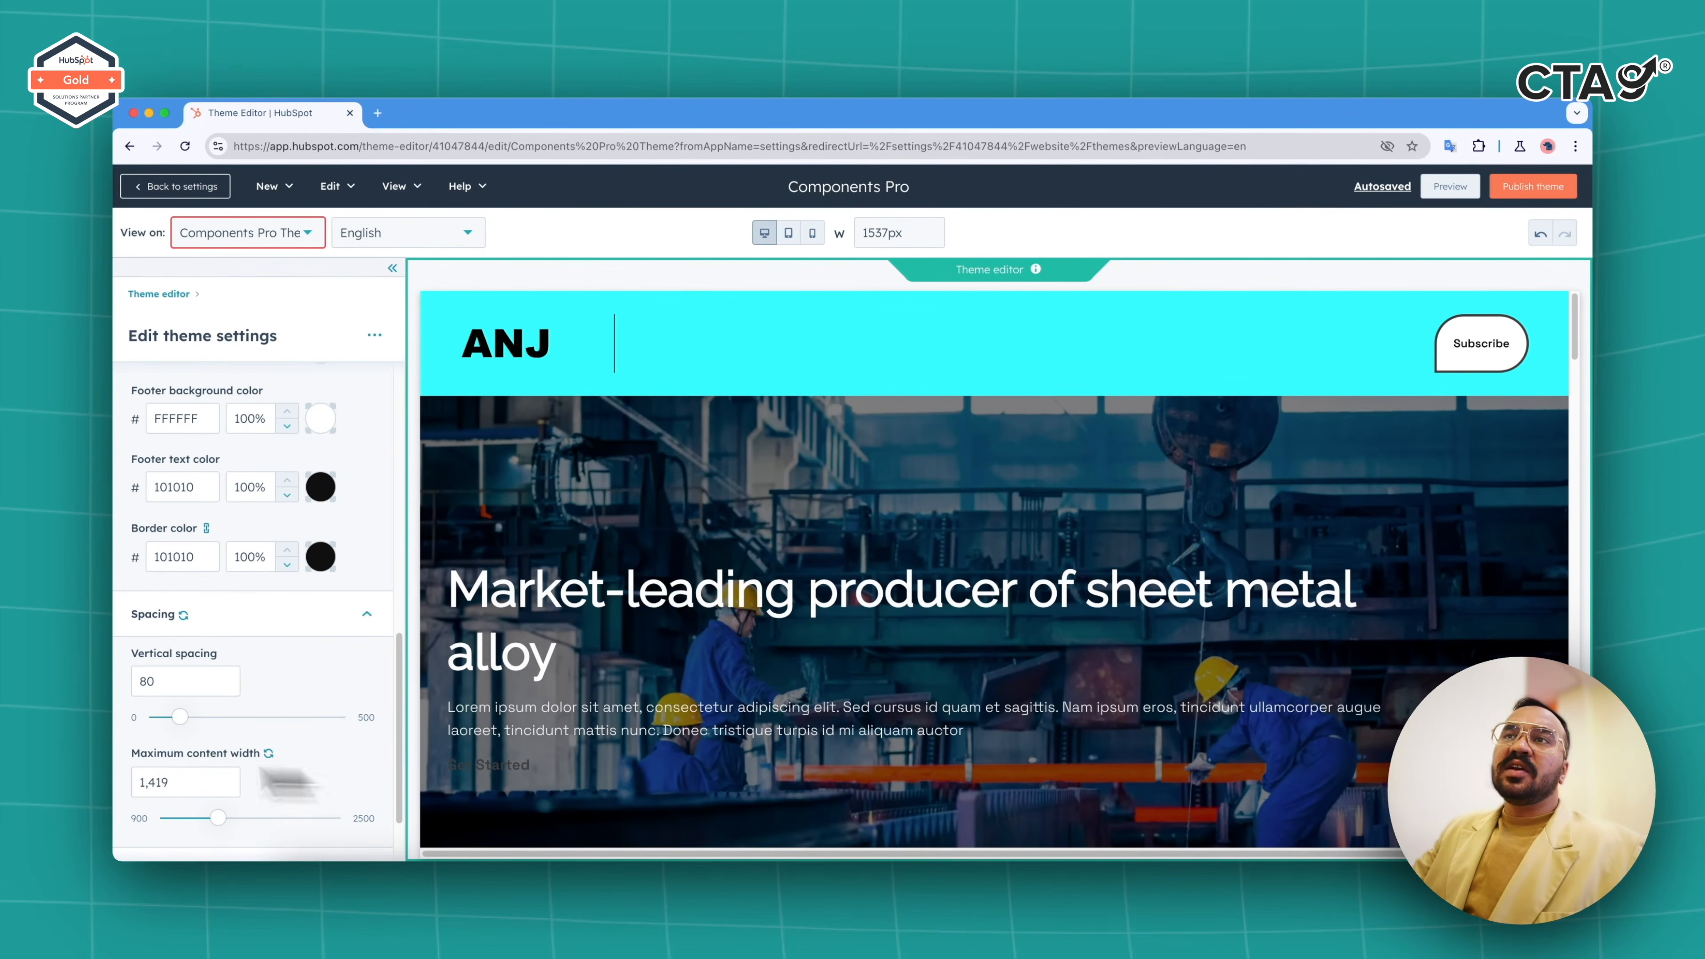
left_click_drag(190, 818, 182, 818)
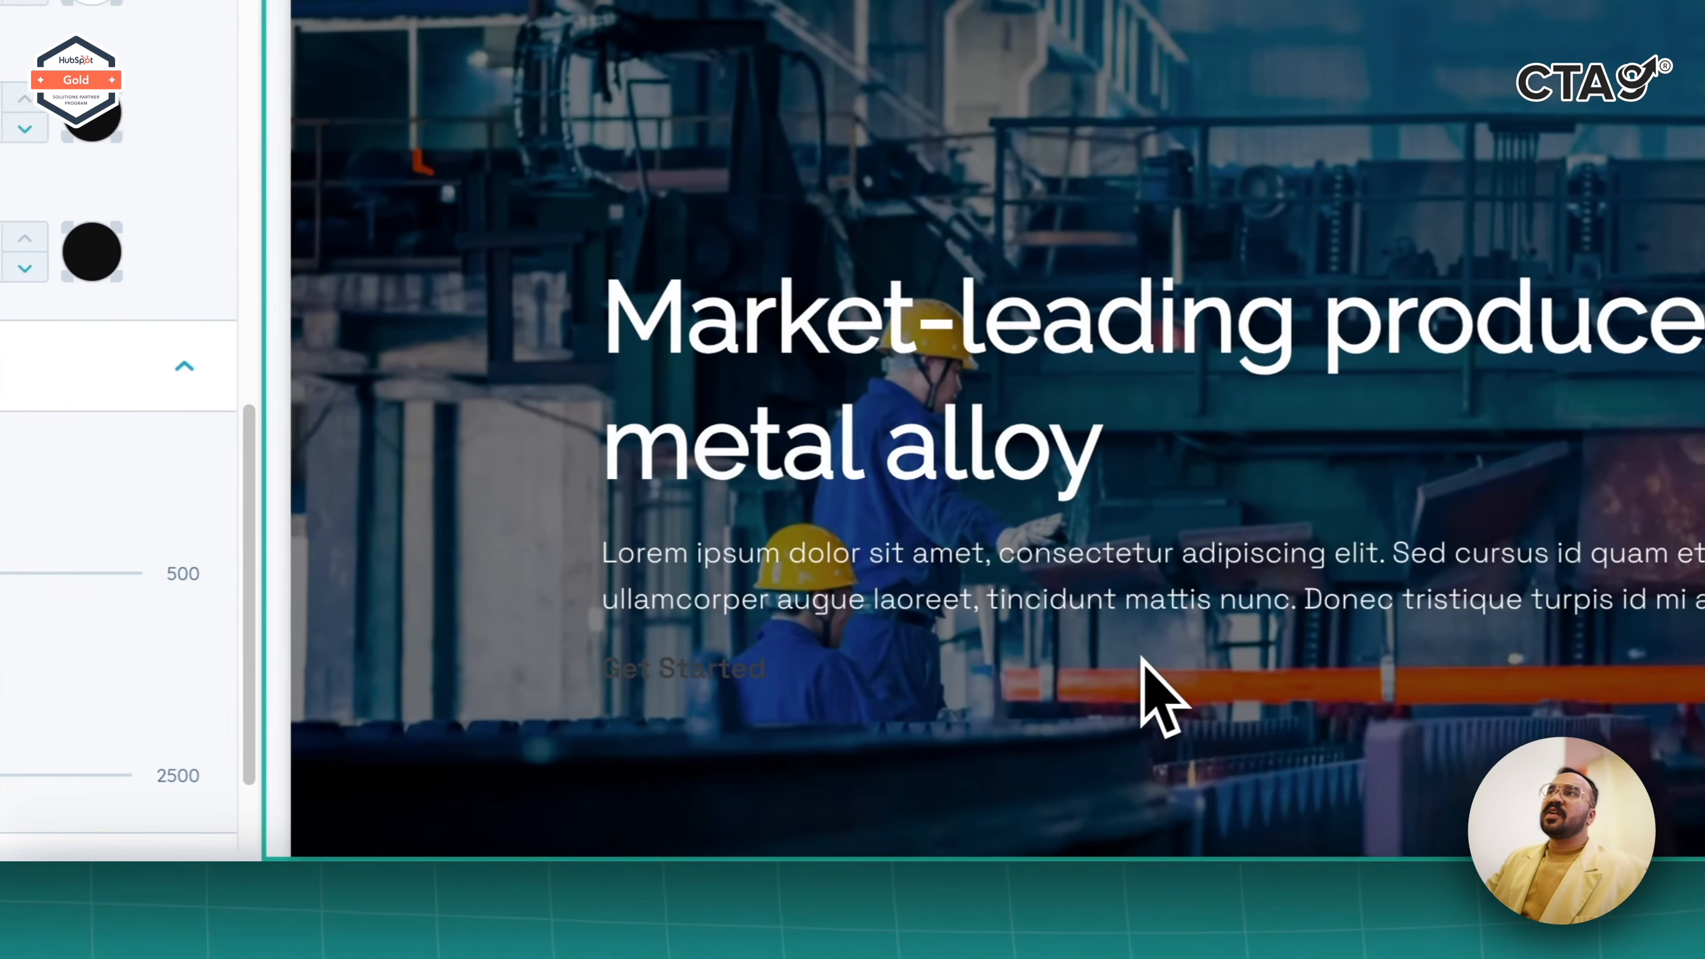
- Check how the page sections in the preview look with the maximum content width of 1,087
scroll(1299, 679, "down", 5)
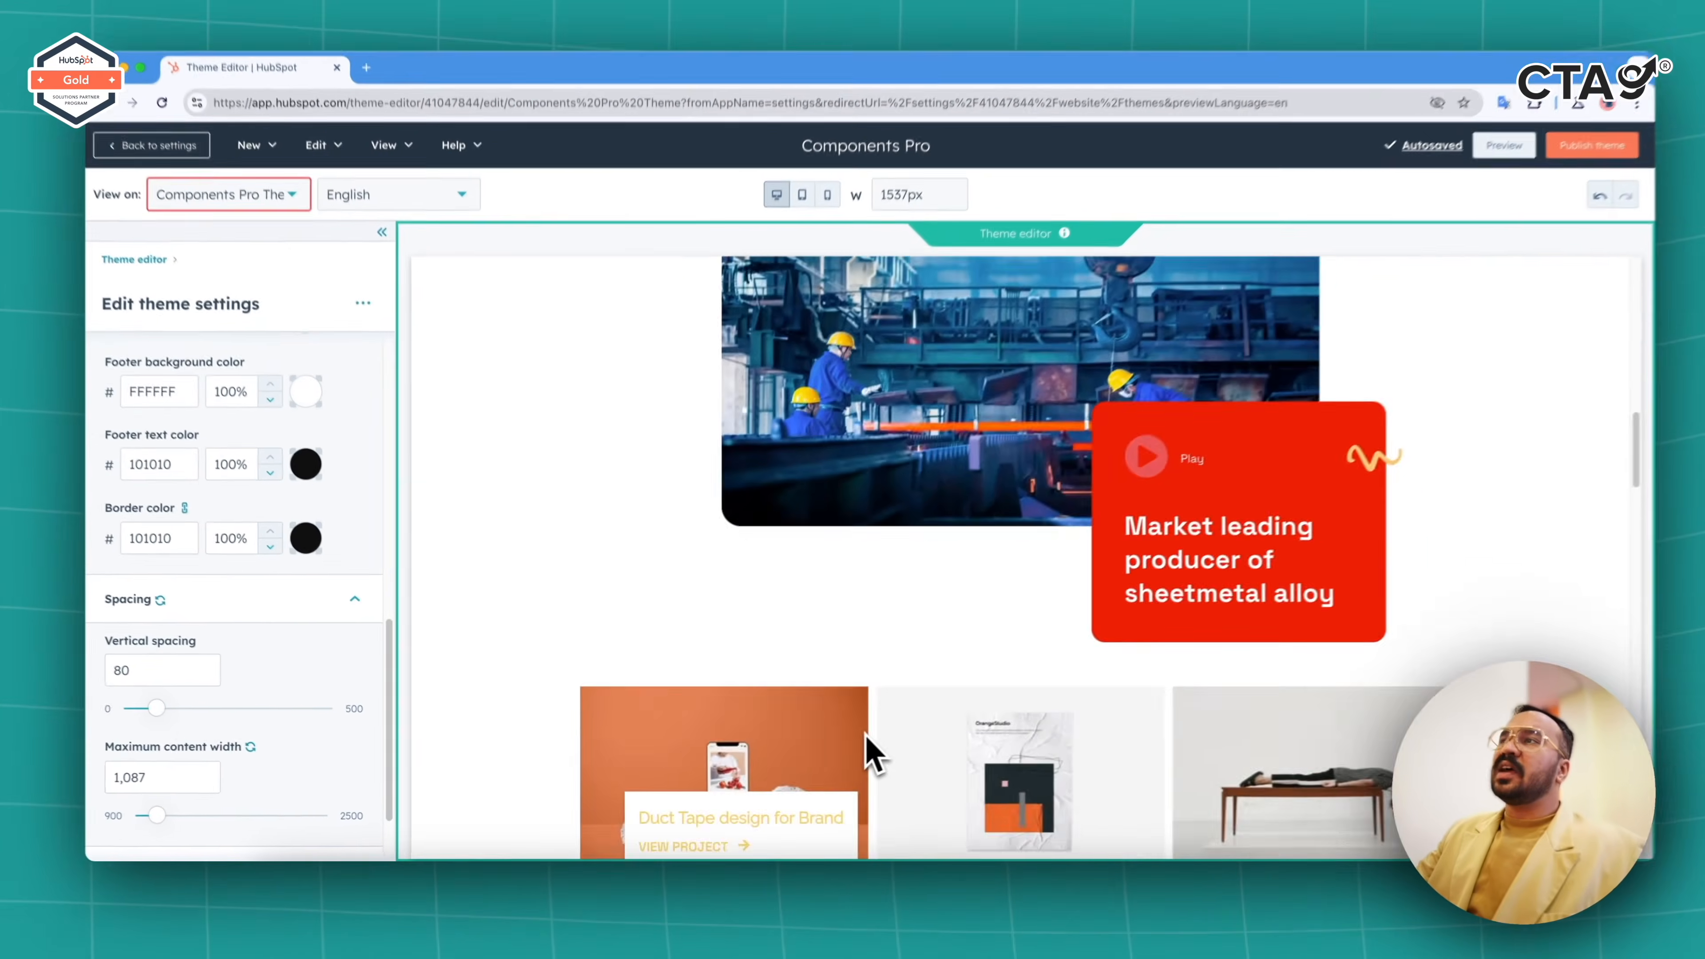
scroll(866, 751, "down", 5)
scroll(859, 750, "up", 10)
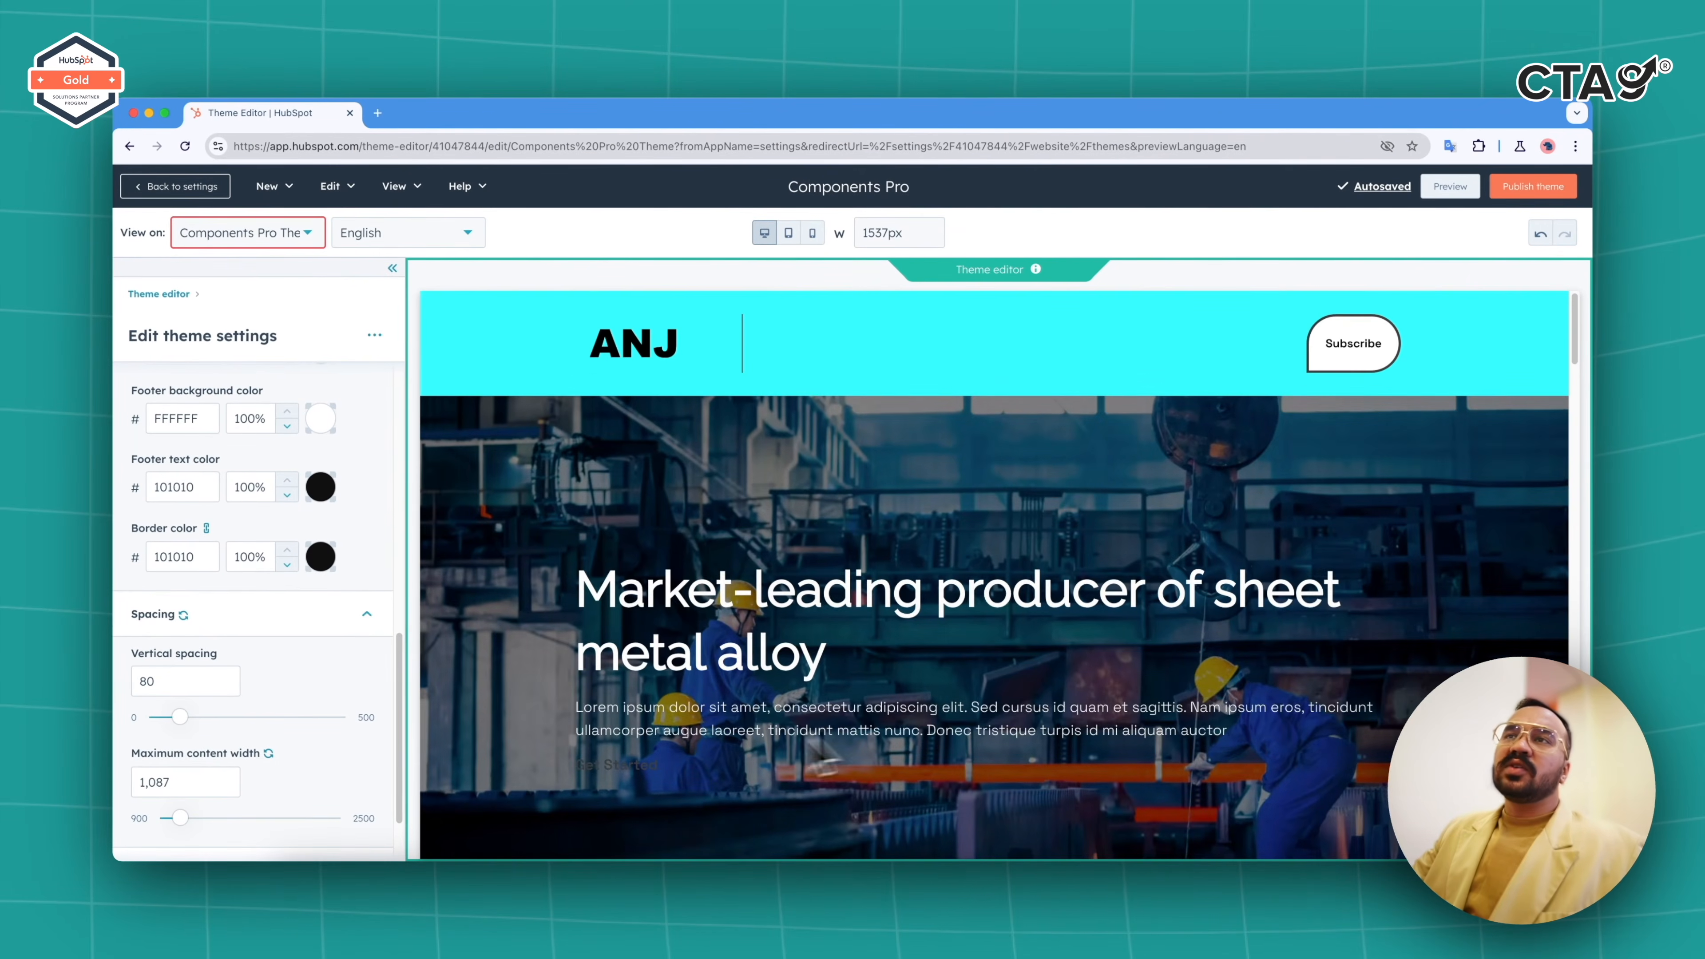
- Try increasing the vertical spacing in stages up to its maximum of 500
left_click_drag(180, 717, 290, 718)
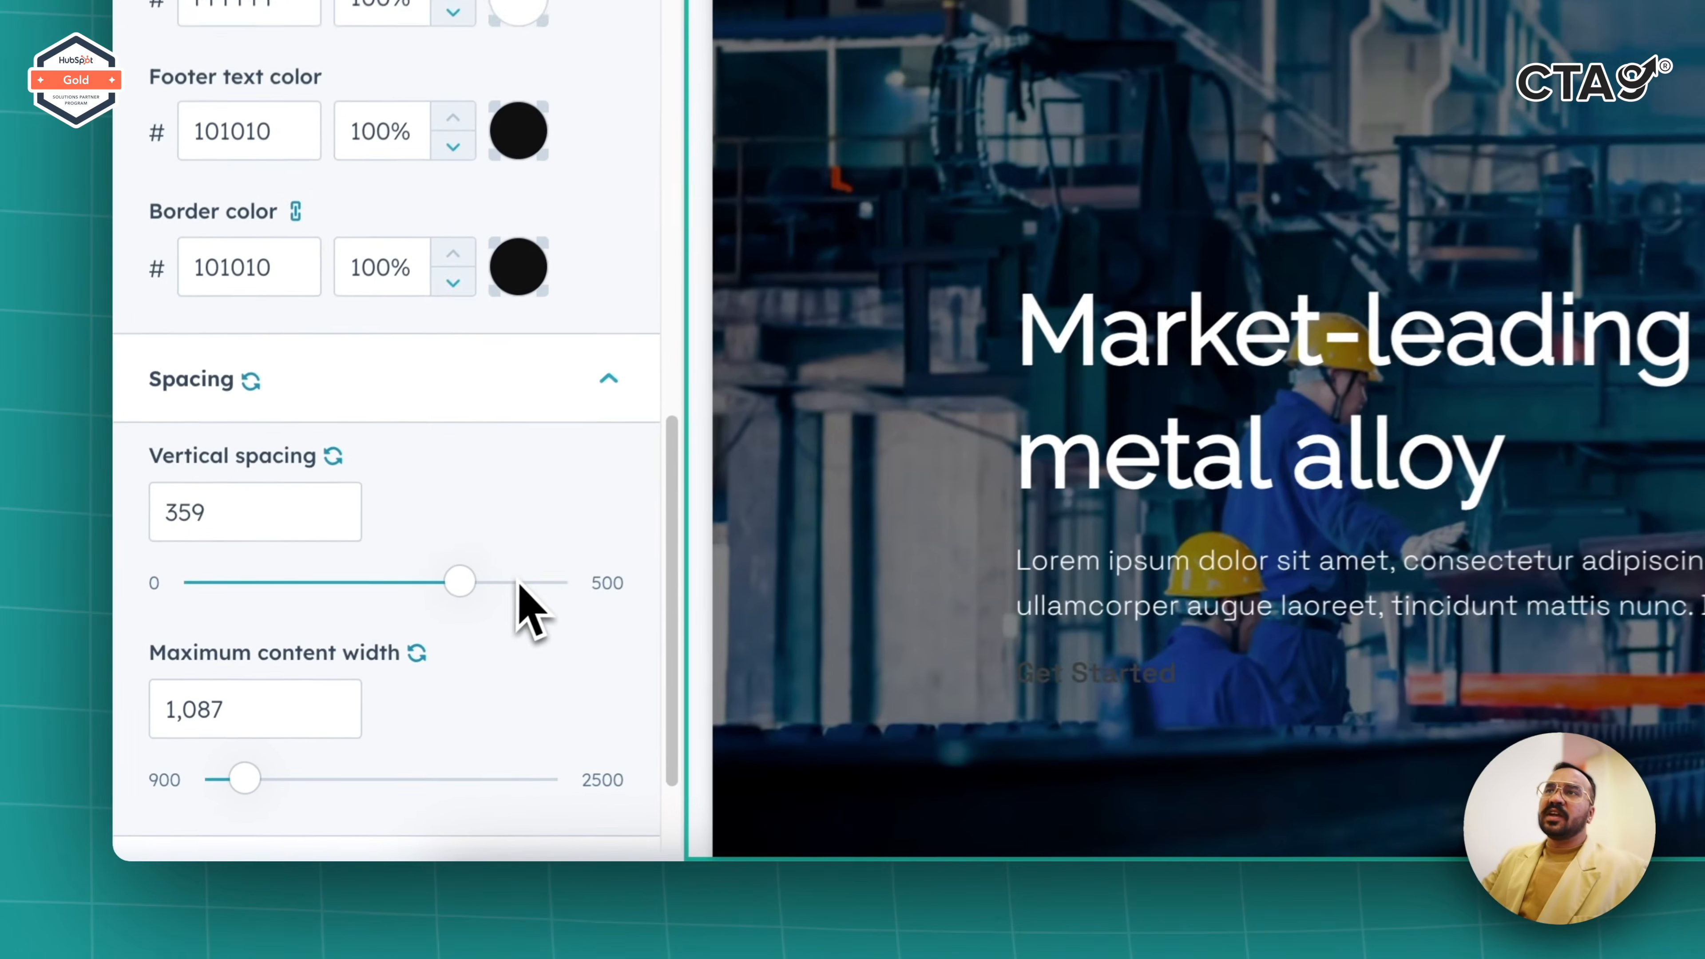
left_click_drag(304, 724, 330, 724)
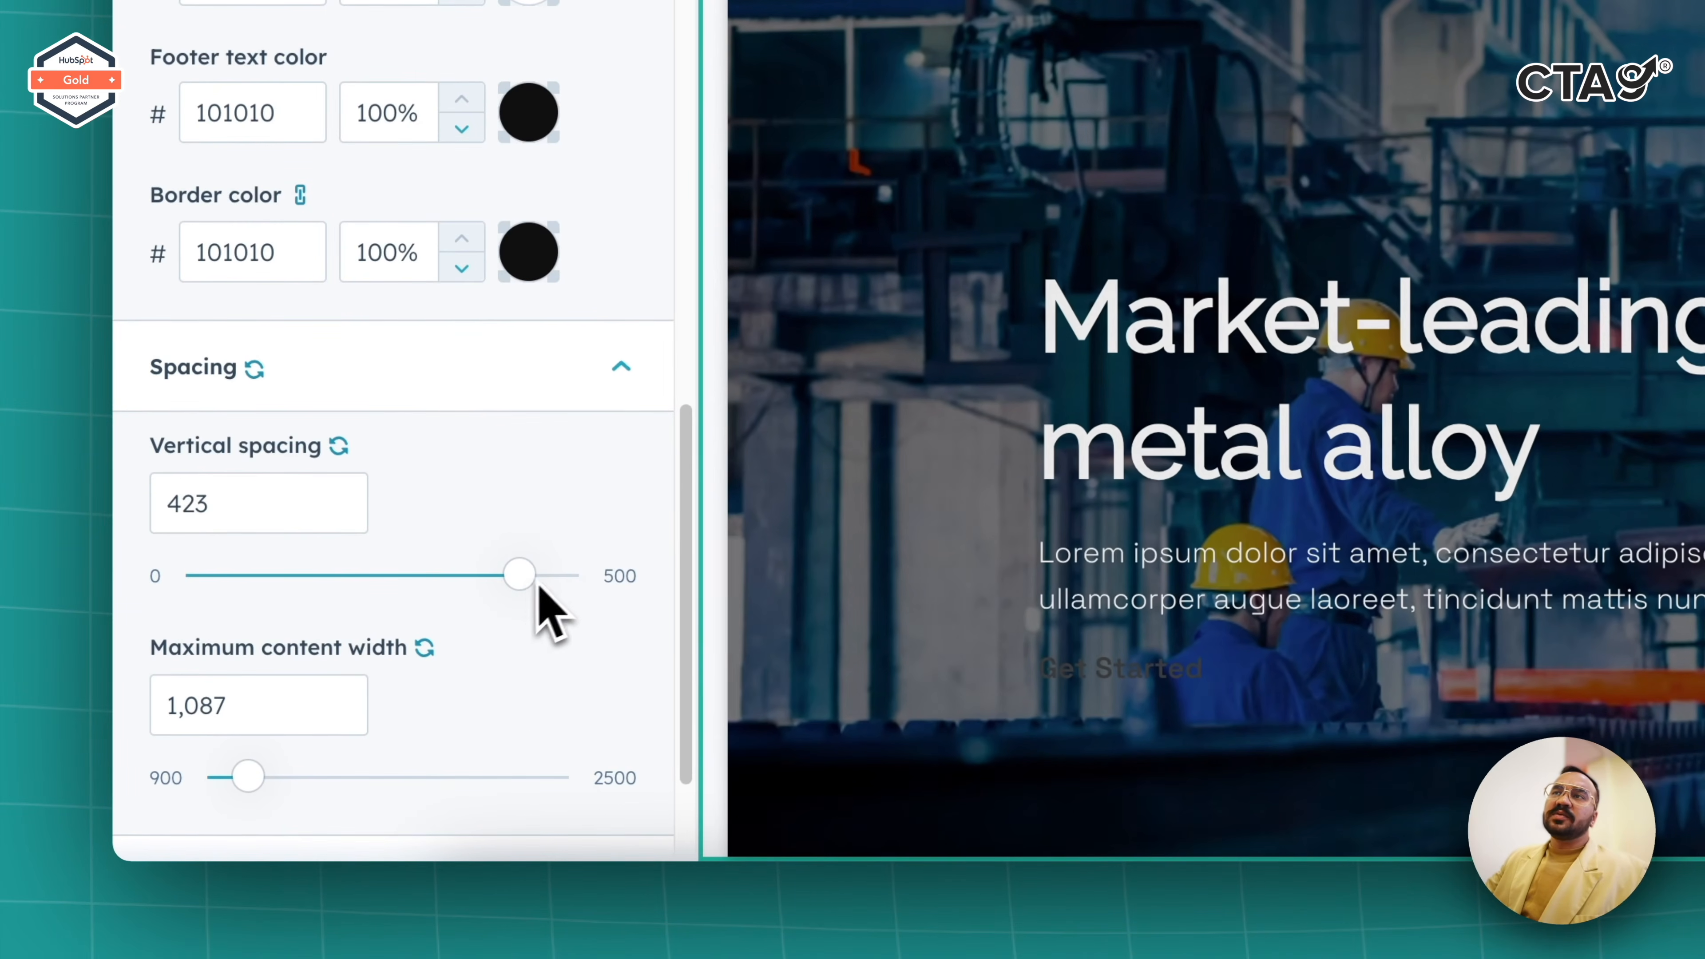
left_click_drag(537, 583, 598, 579)
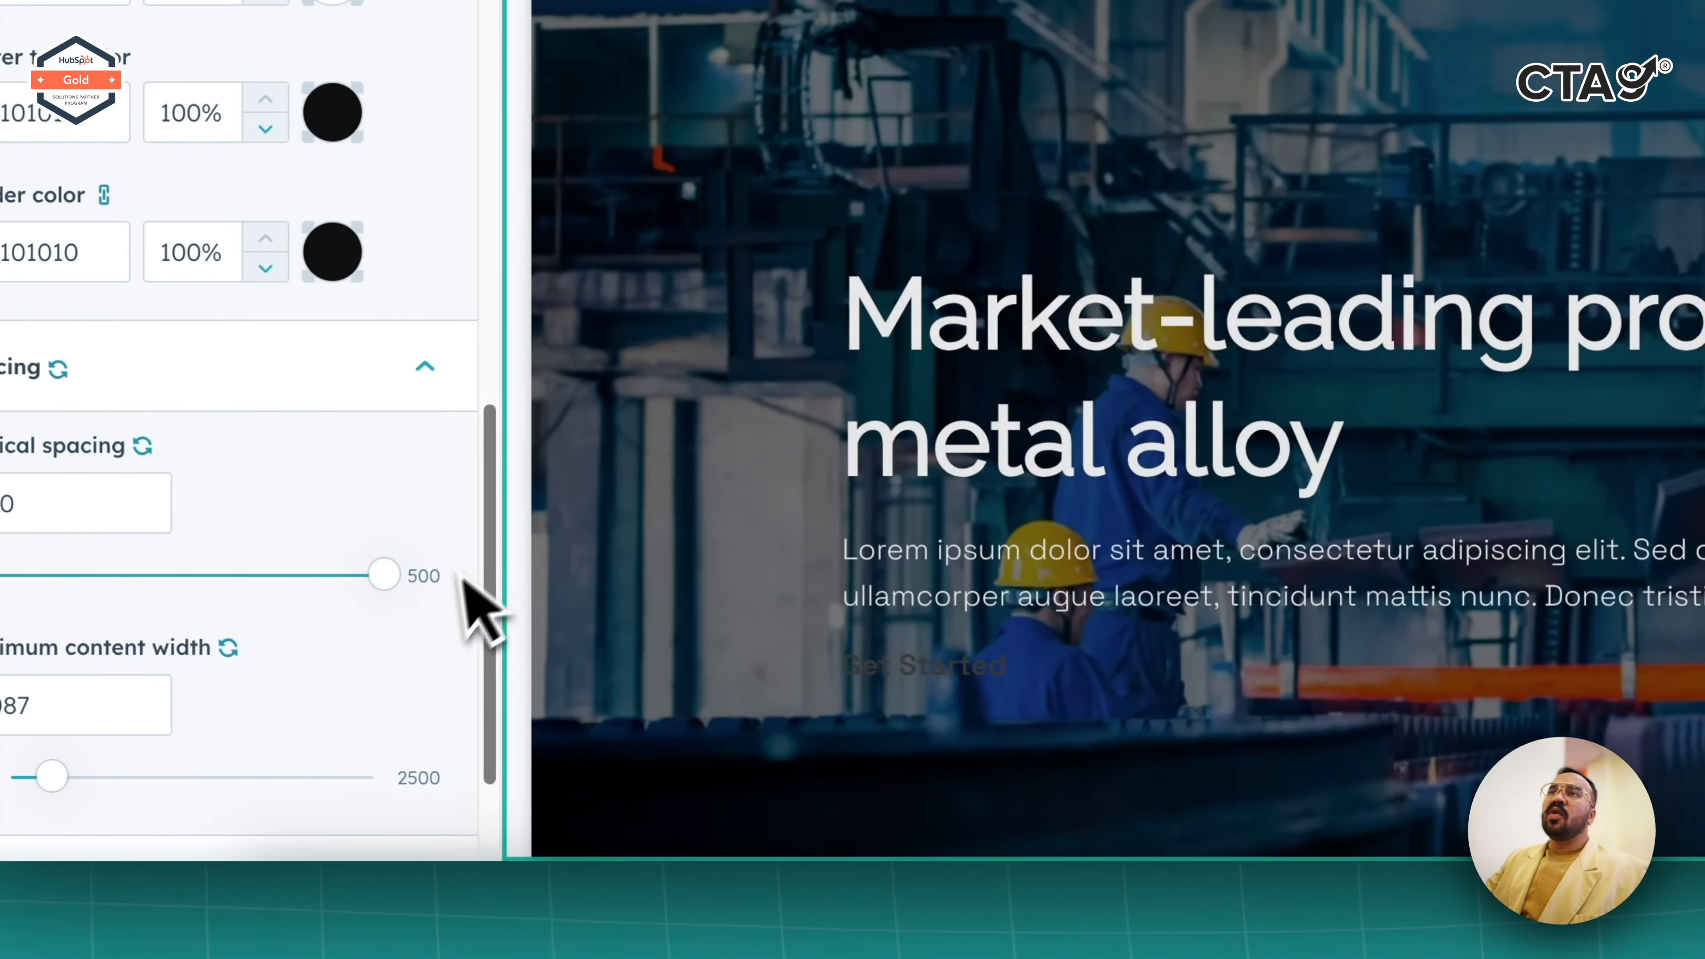
- Set the vertical spacing to 0, then review the page preview and the full list of theme settings
left_click_drag(382, 575, 0, 583)
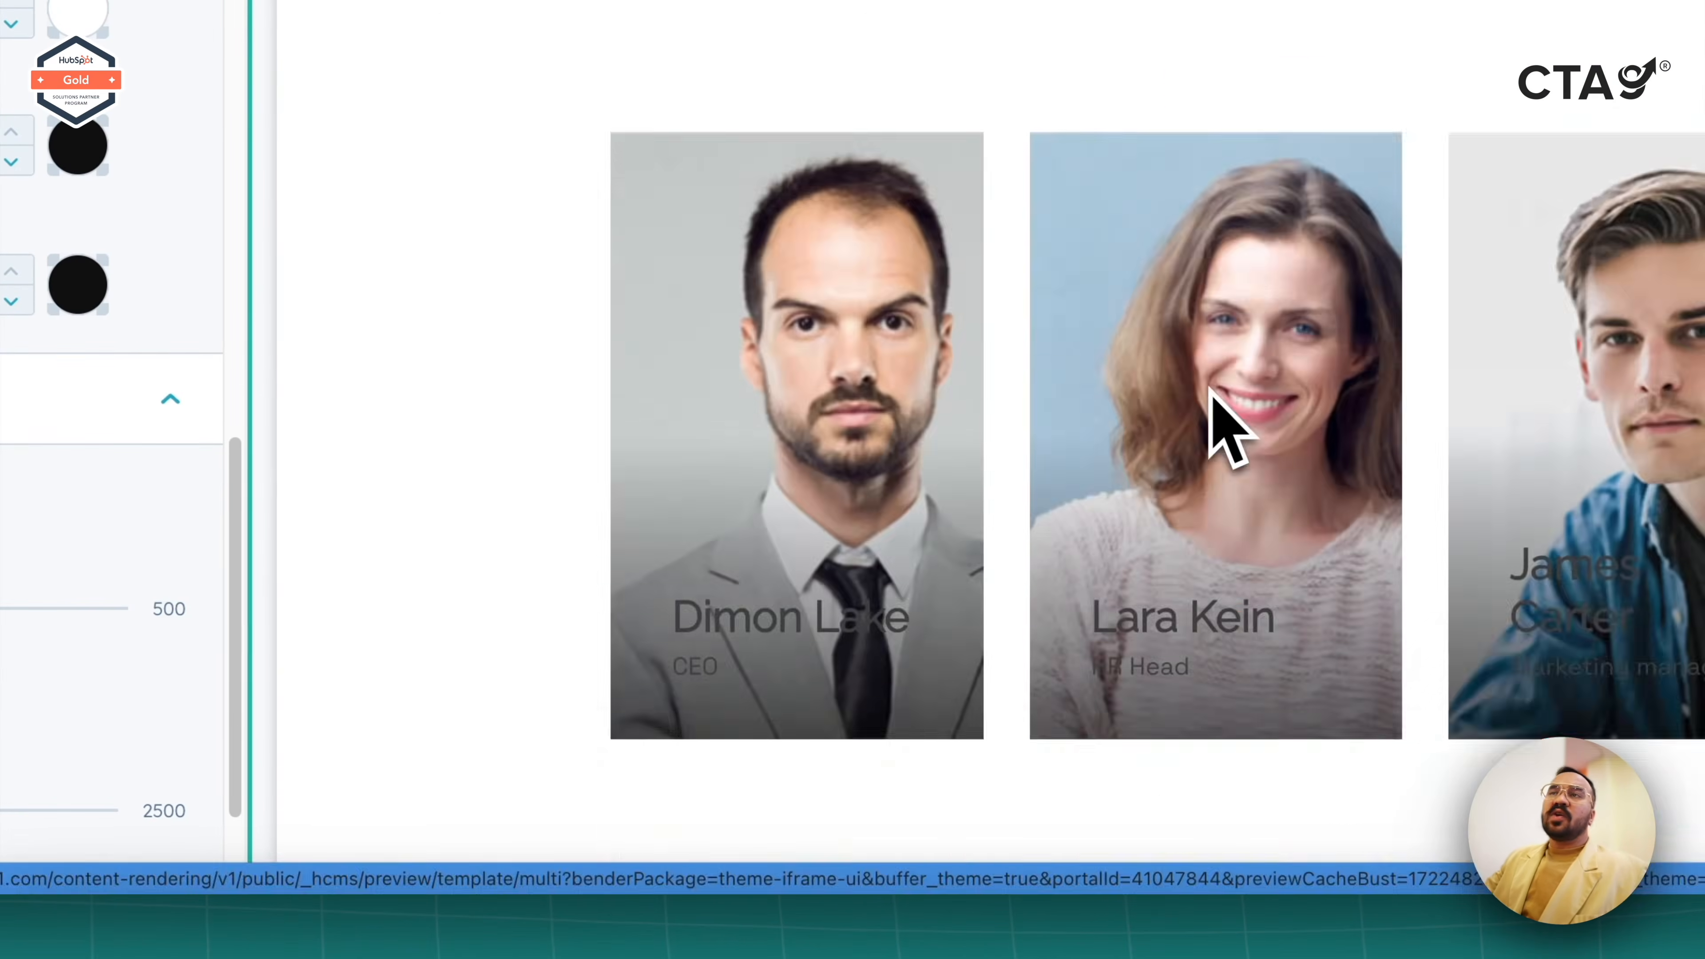
scroll(369, 571, "up", 10)
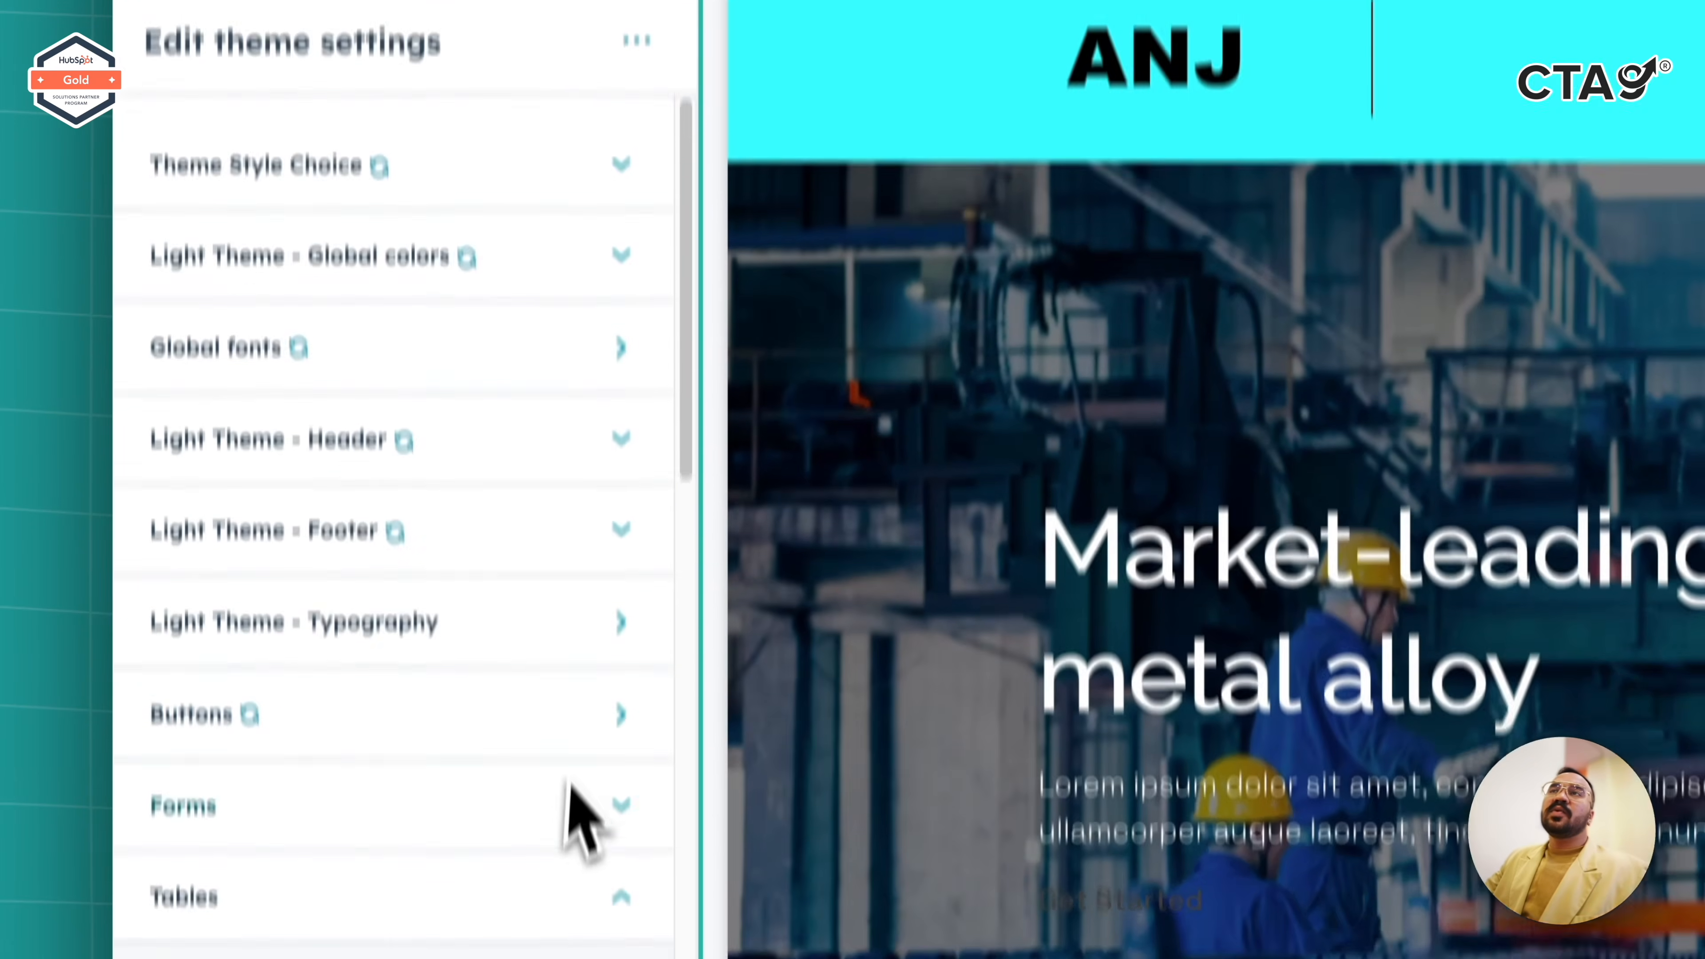
scroll(571, 779, "down", 10)
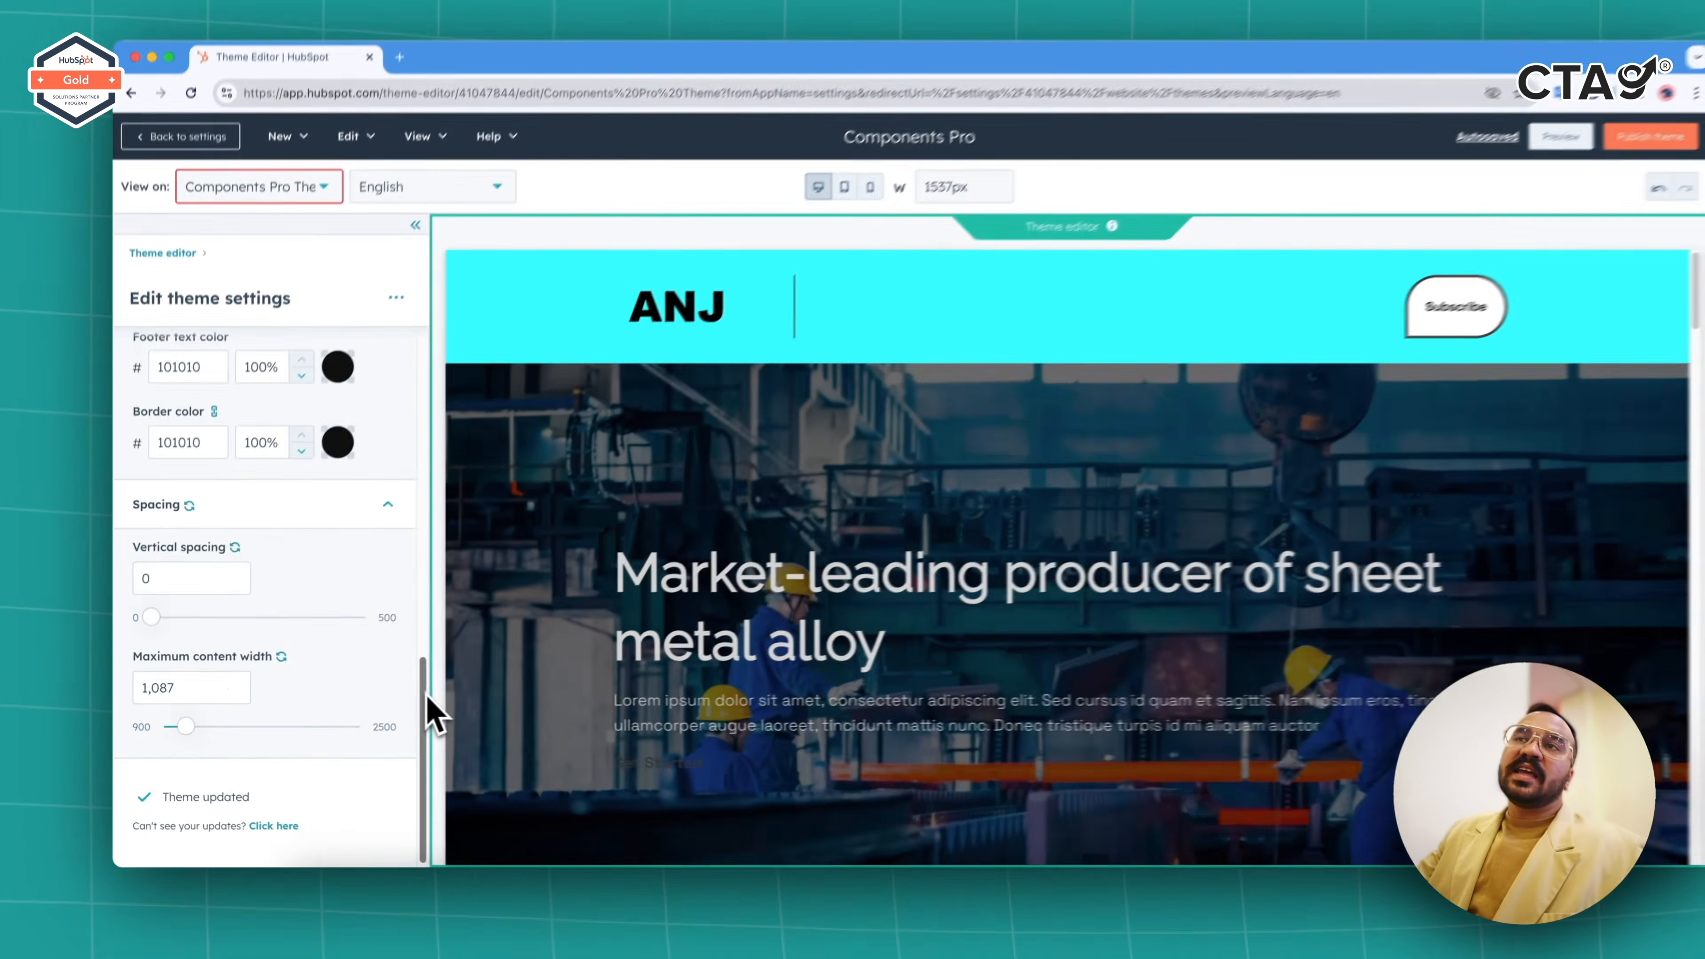
scroll(426, 696, "up", 10)
scroll(386, 710, "down", 10)
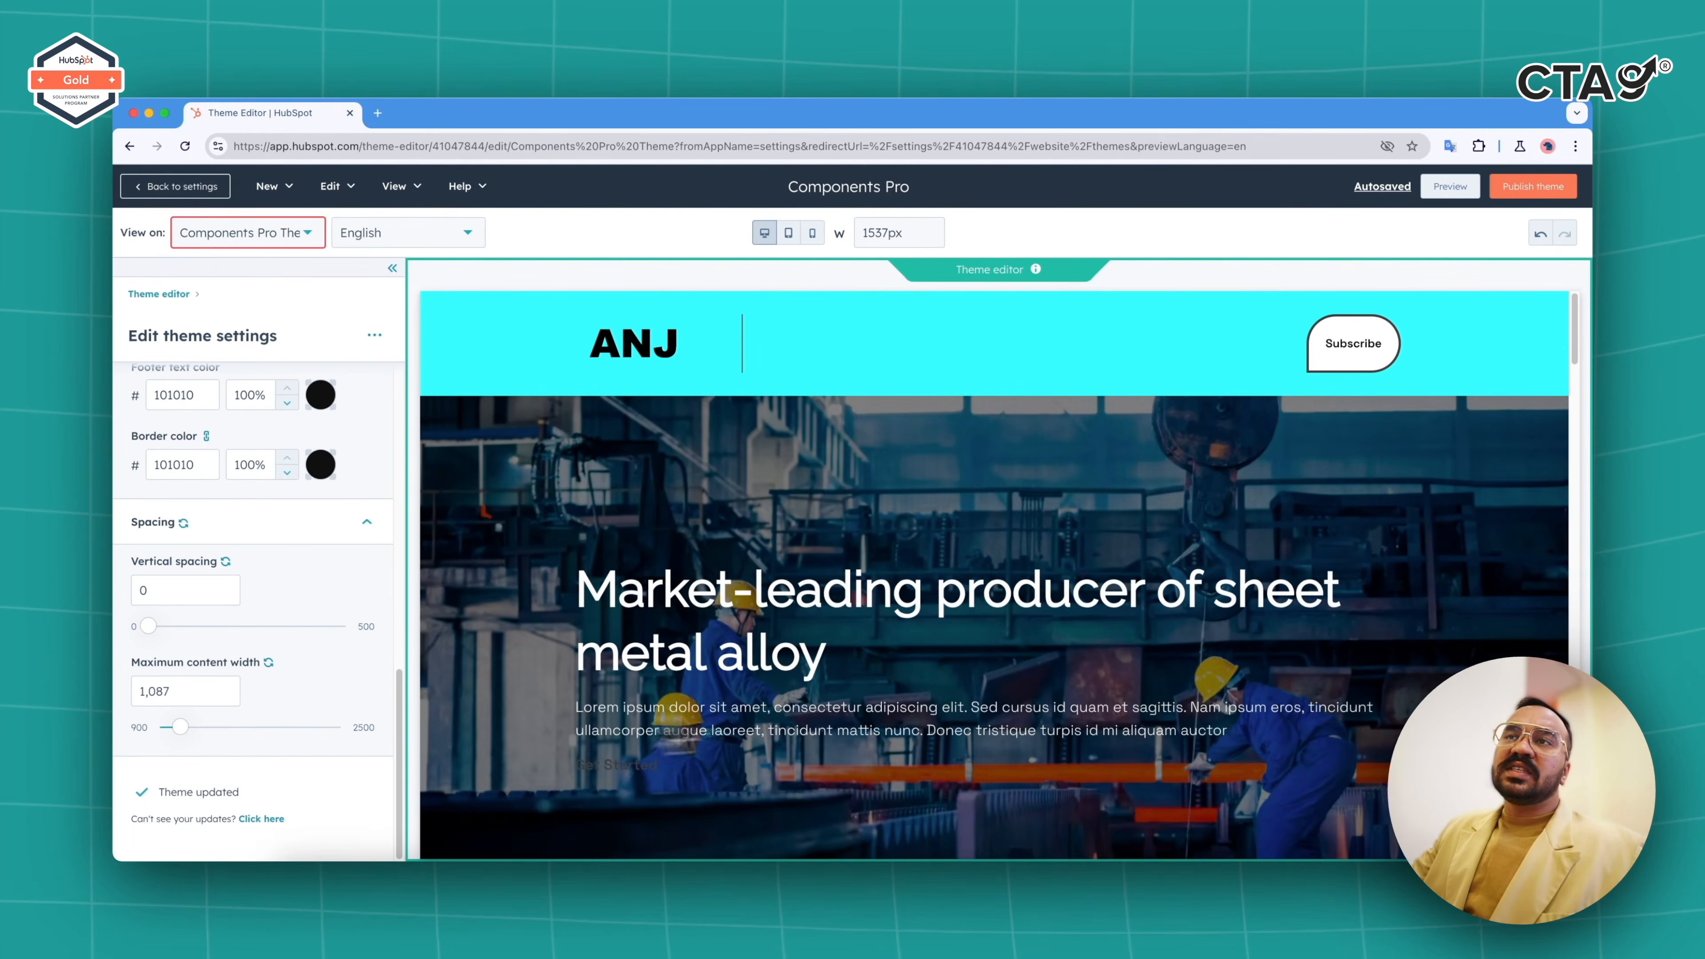